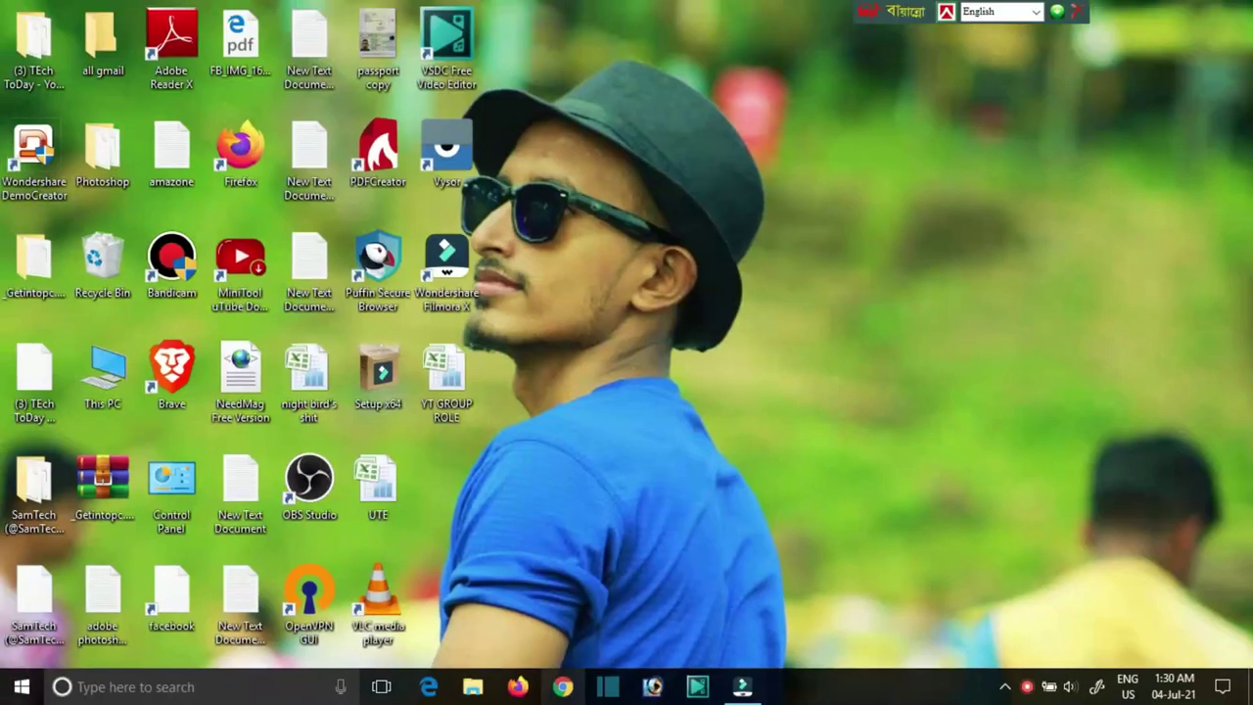
Open Chrome and search Google for "pdf creator online".
{"action": "left_click", "coordinate": [563, 686]}
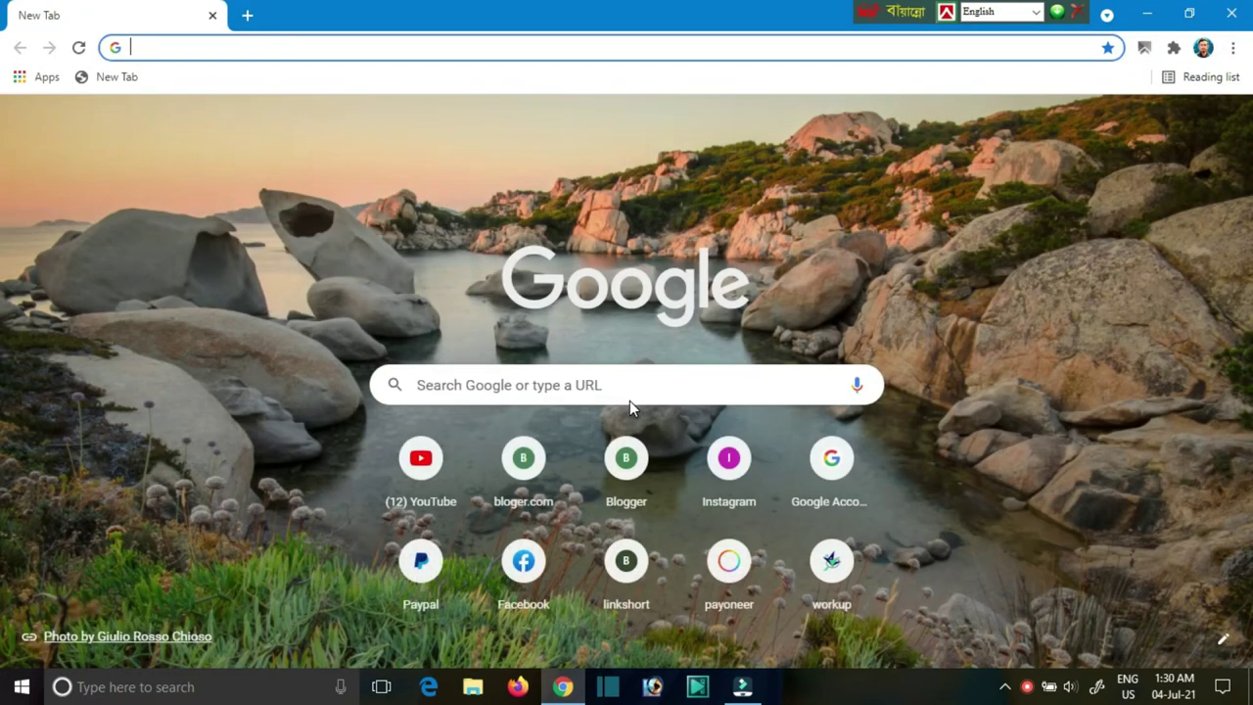
{"action": "left_click", "coordinate": [201, 52]}
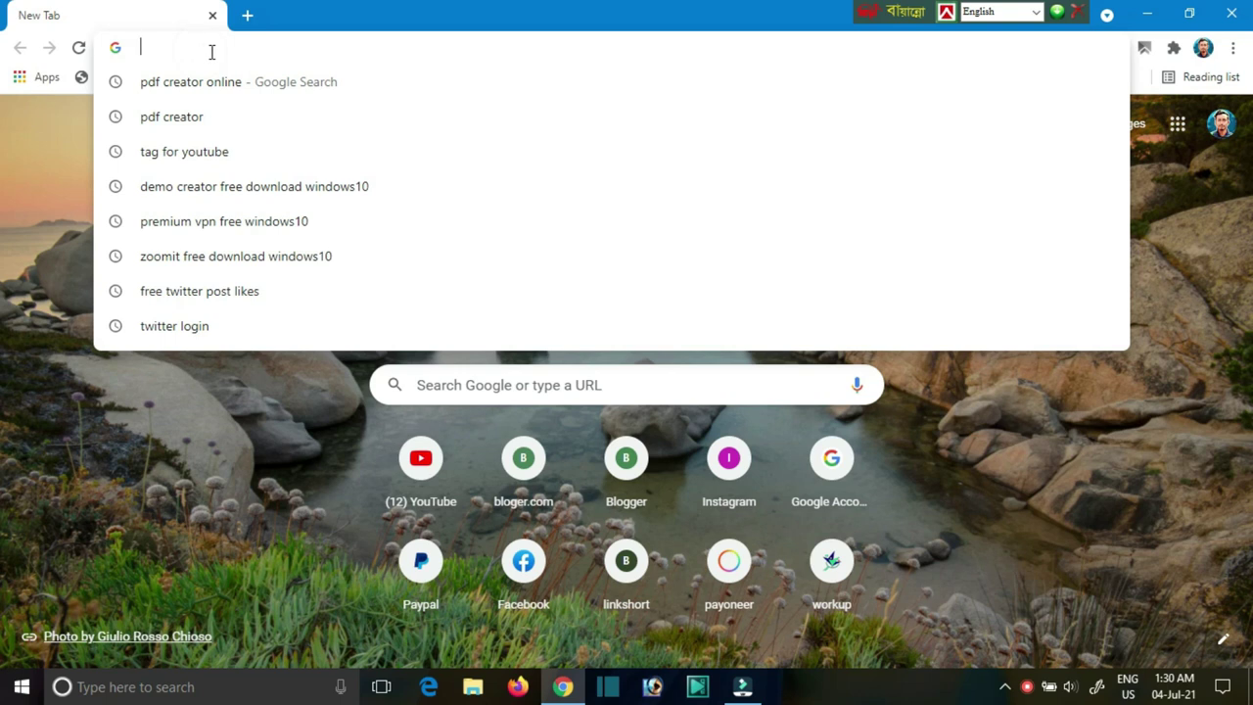
{"action": "type", "text": "p"}
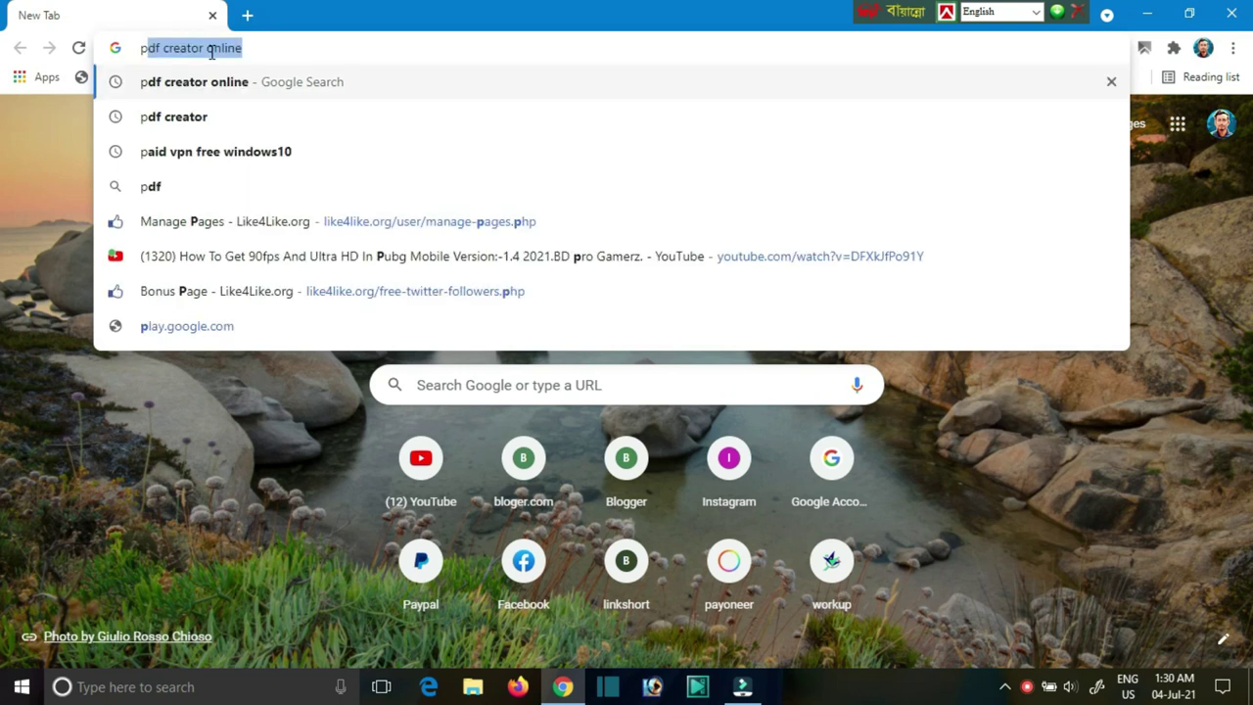
{"action": "type", "text": "dg"}
{"action": "key", "text": "BackSpace"}
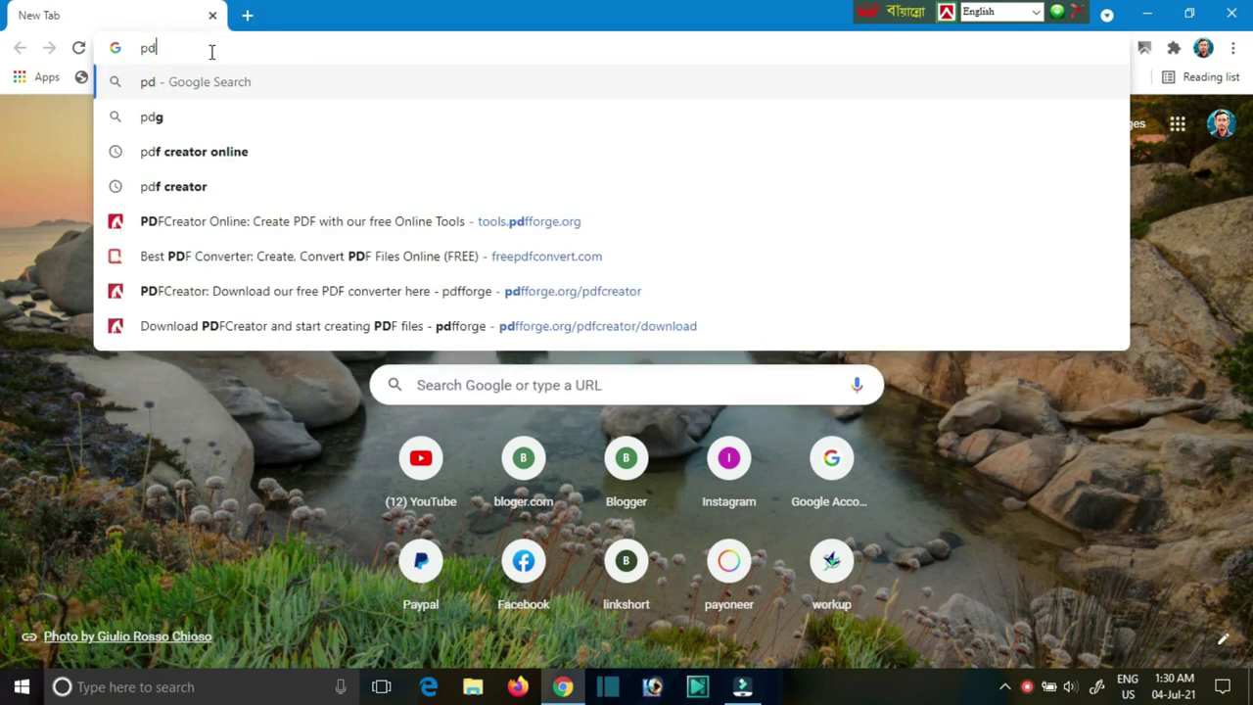
{"action": "type", "text": "f creator online"}
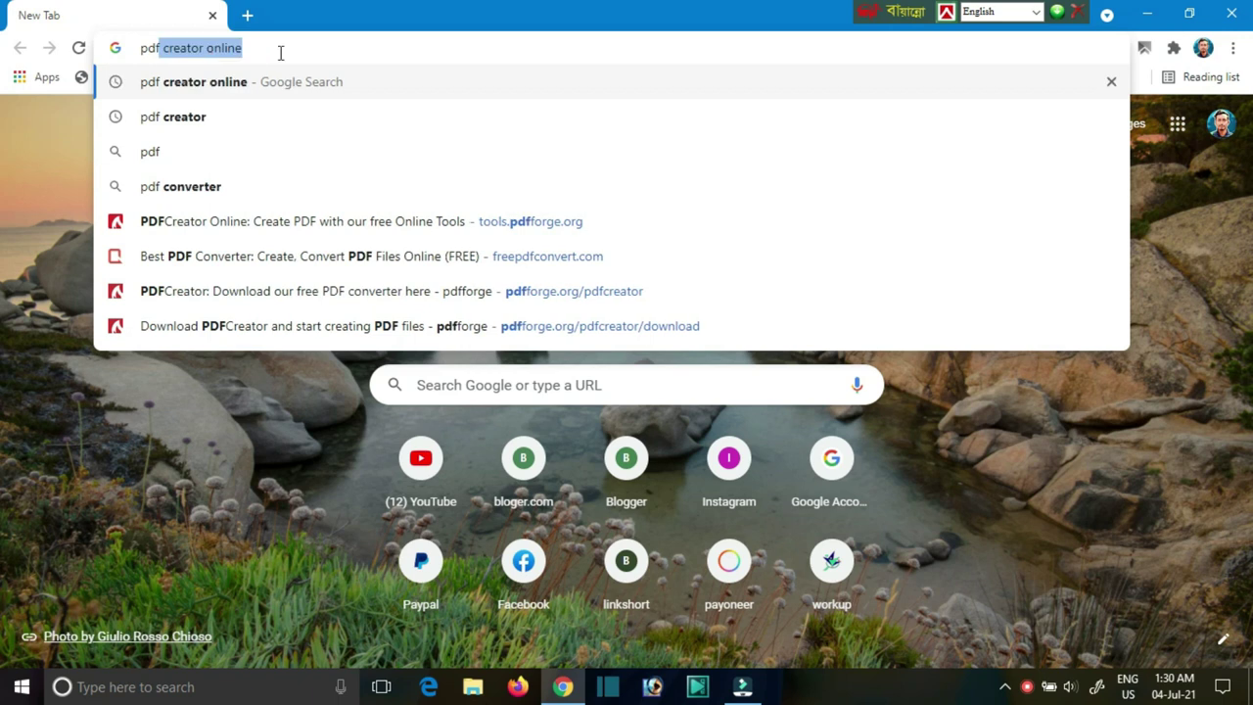
{"action": "left_click", "coordinate": [280, 51]}
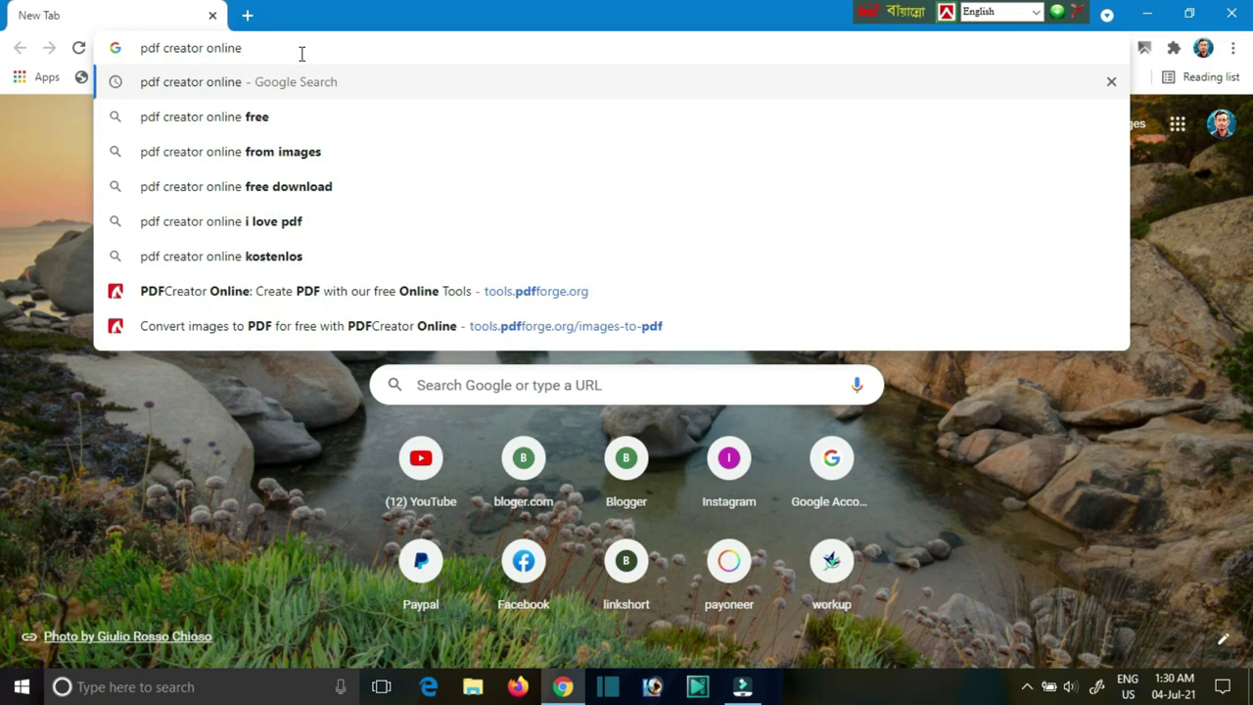
{"action": "key", "text": "Return"}
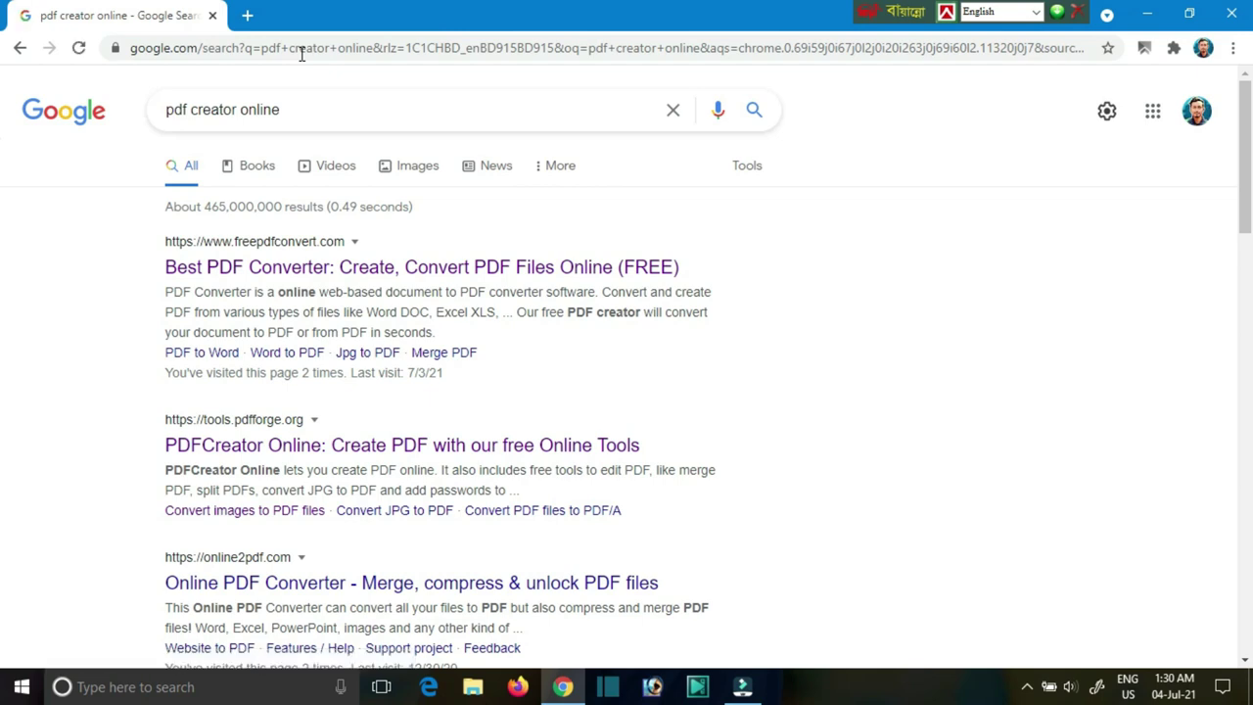
Circle the PDFCreator Online search result in red with the screen annotation tool, and magnify that part of the results temporarily.
{"action": "scroll", "coordinate": [474, 132], "scroll_direction": "down", "scroll_amount": 3}
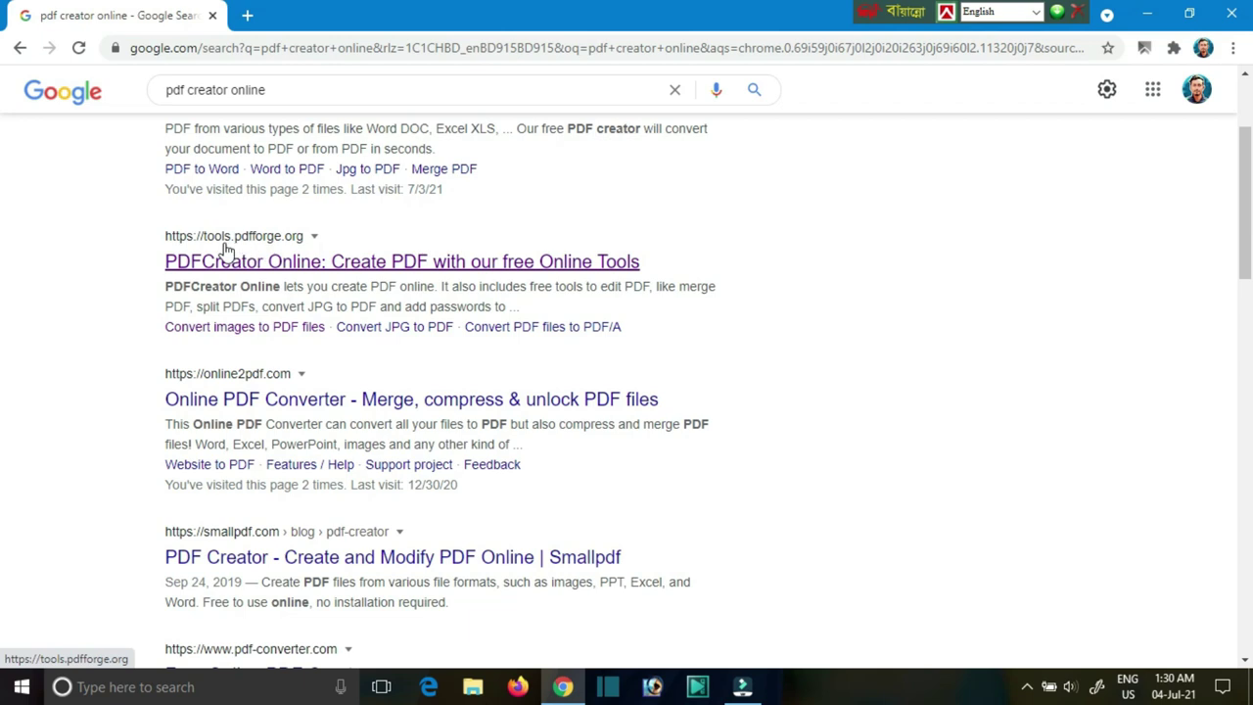
{"action": "scroll", "coordinate": [484, 277], "scroll_direction": "down", "scroll_amount": 1}
{"action": "scroll", "coordinate": [485, 277], "scroll_direction": "down", "scroll_amount": 1}
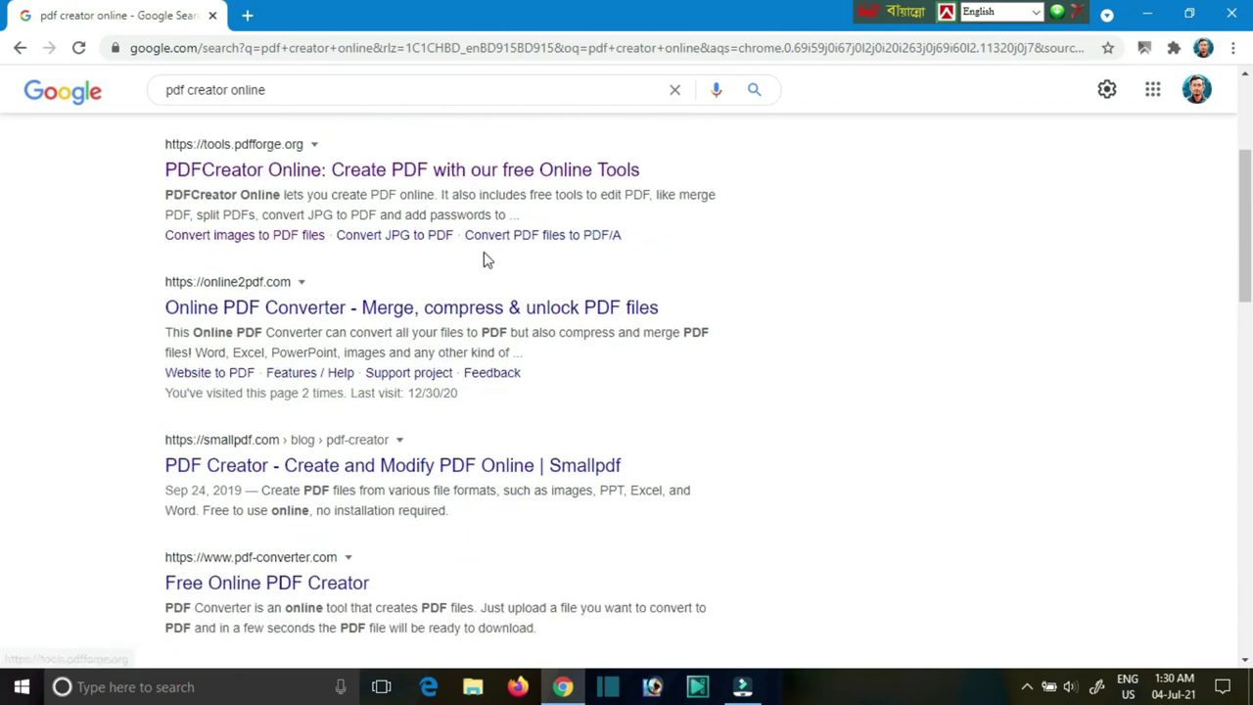
{"action": "left_click", "coordinate": [1027, 686]}
{"action": "right_click", "coordinate": [1063, 649]}
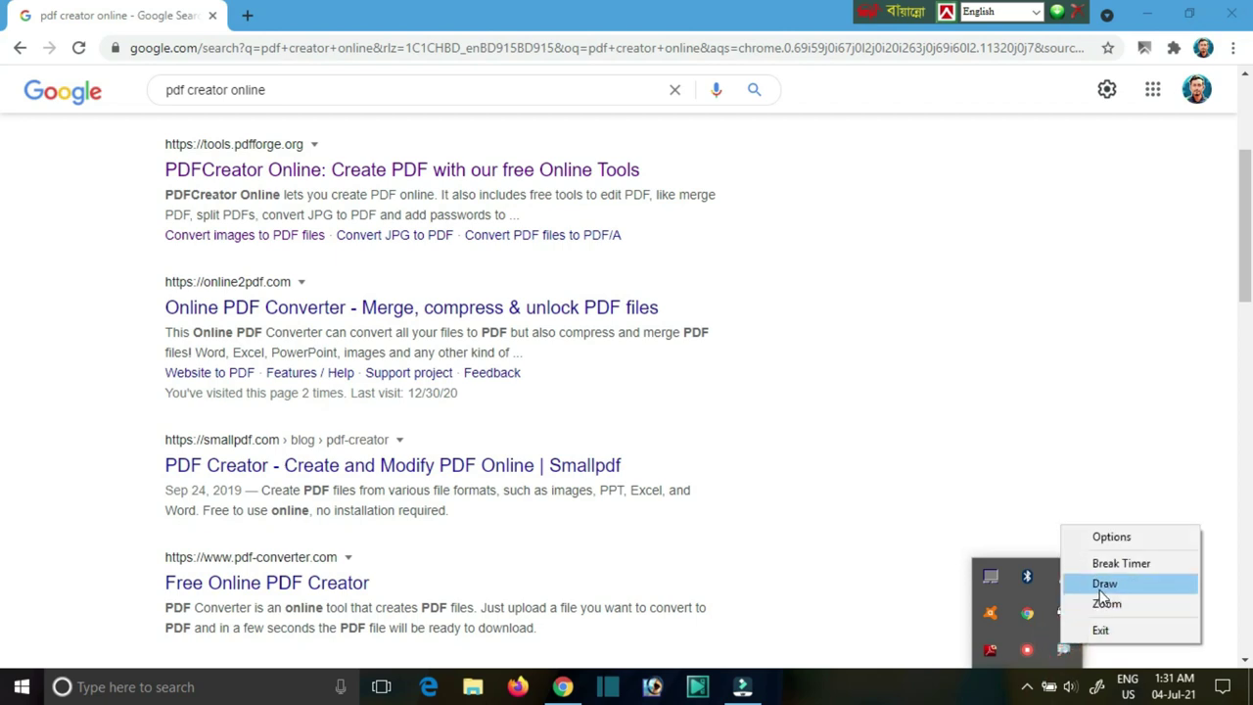
{"action": "left_click", "coordinate": [1105, 604]}
{"action": "mouse_move", "coordinate": [145, 147]}
{"action": "left_mouse_down"}
{"action": "mouse_move", "coordinate": [569, 150]}
{"action": "mouse_move", "coordinate": [701, 197]}
{"action": "mouse_move", "coordinate": [605, 272]}
{"action": "mouse_move", "coordinate": [191, 264]}
{"action": "mouse_move", "coordinate": [102, 190]}
{"action": "mouse_move", "coordinate": [167, 140]}
{"action": "left_mouse_up"}
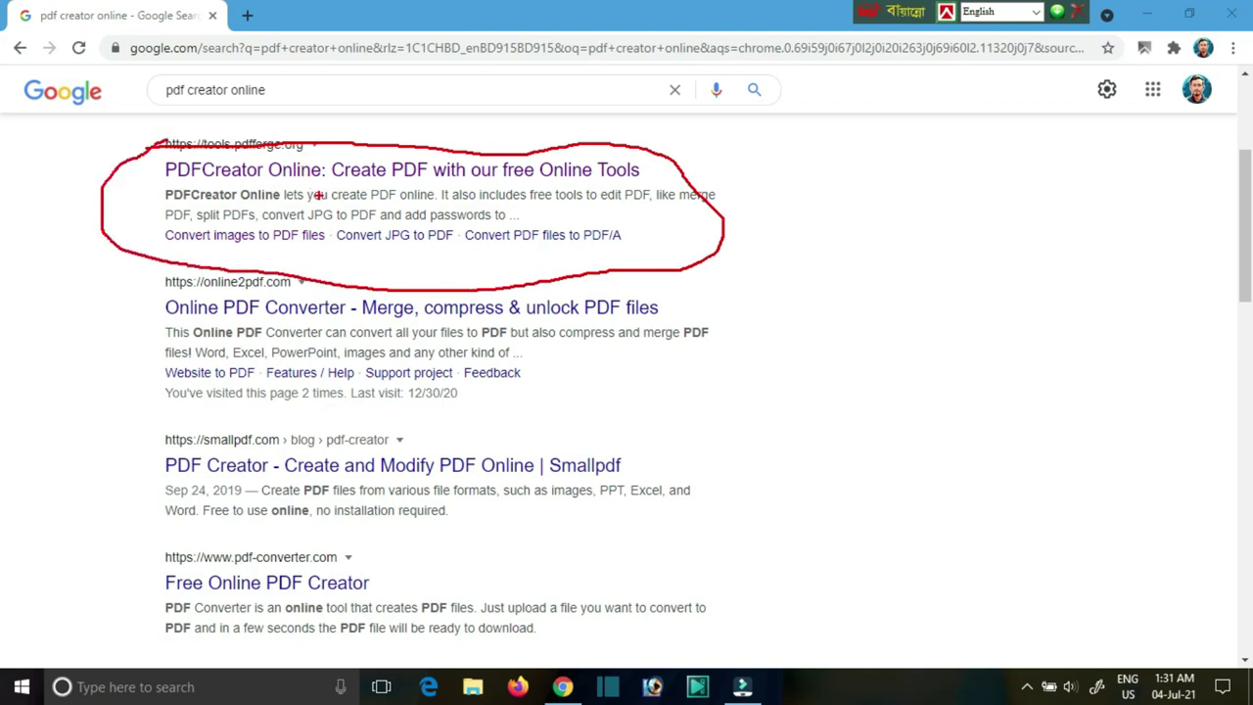
{"action": "key", "text": "Escape"}
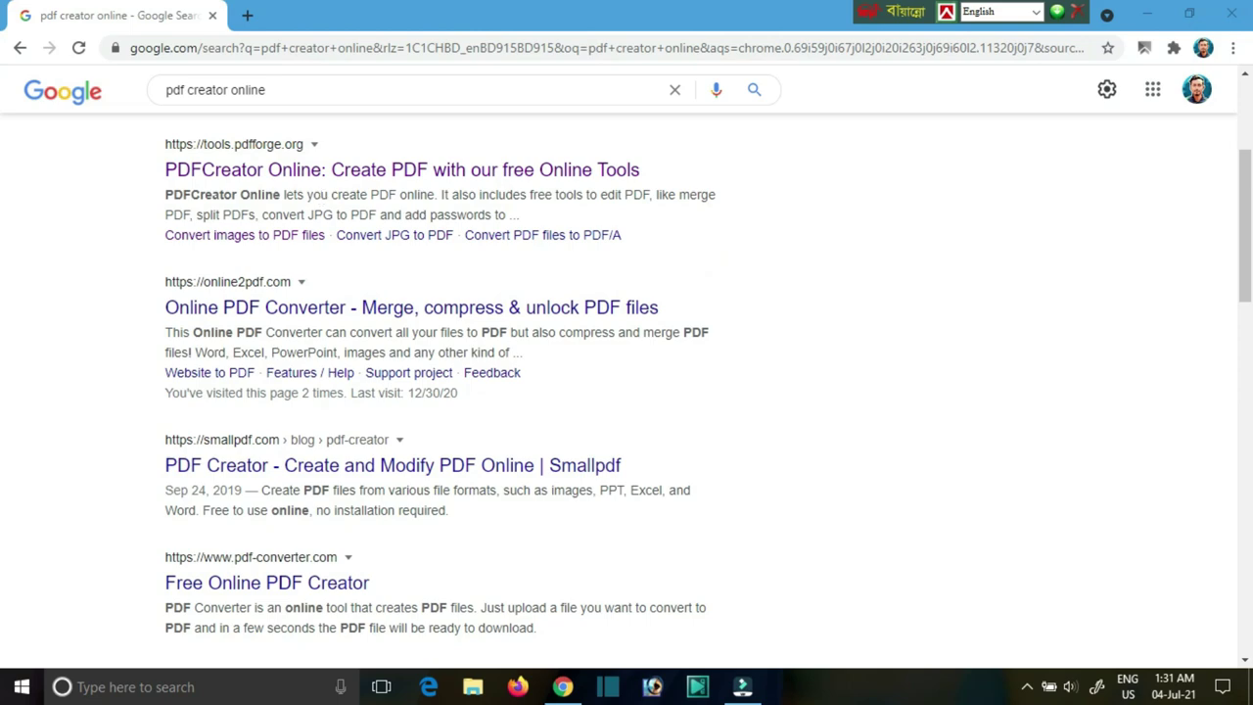
{"action": "key", "text": "ctrl+1"}
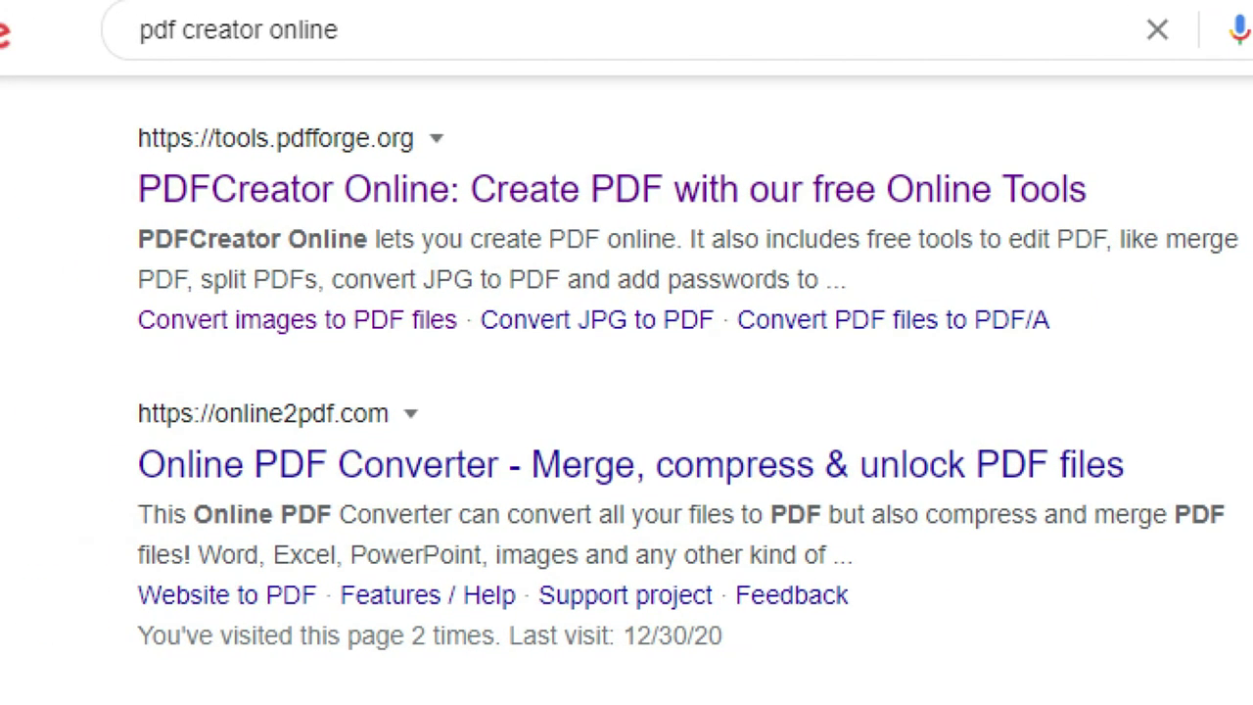
{"action": "key", "text": "Escape"}
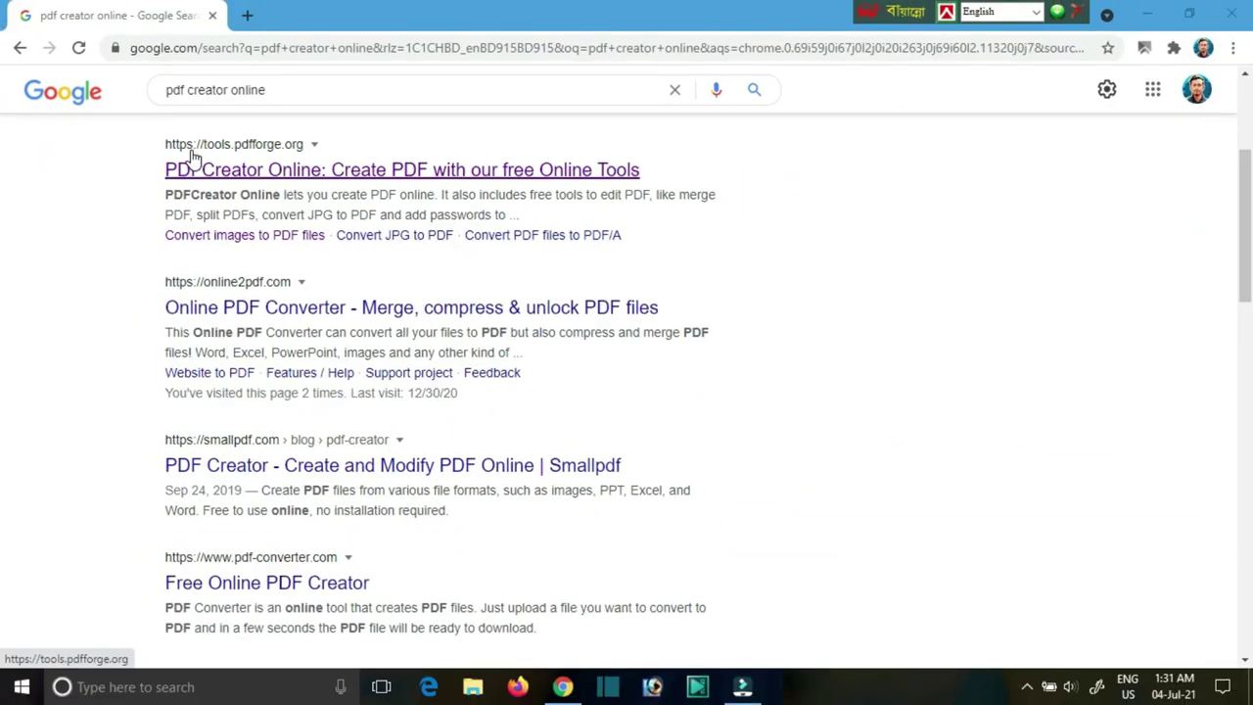
Open the PDFCreator Online site at tools.pdfforge.org from the search results and look over its first tools.
{"action": "left_click", "coordinate": [395, 170]}
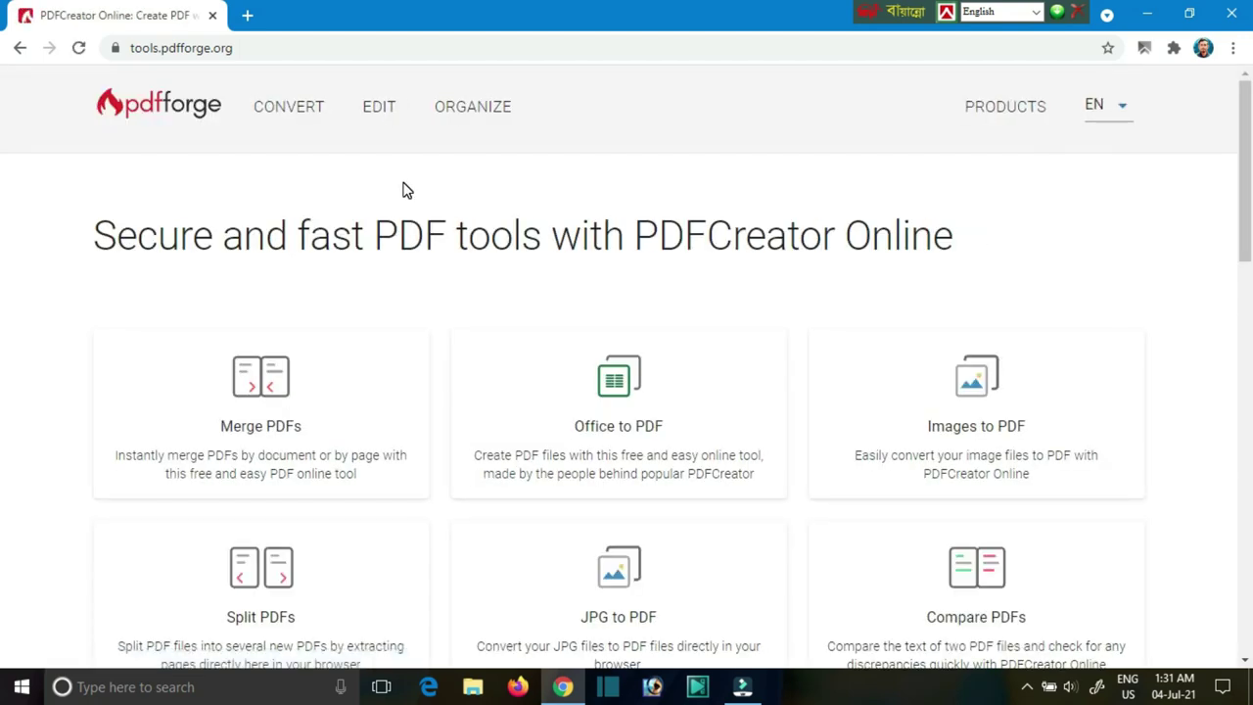
{"action": "scroll", "coordinate": [245, 243], "scroll_direction": "down", "scroll_amount": 2}
{"action": "scroll", "coordinate": [224, 238], "scroll_direction": "up", "scroll_amount": 1}
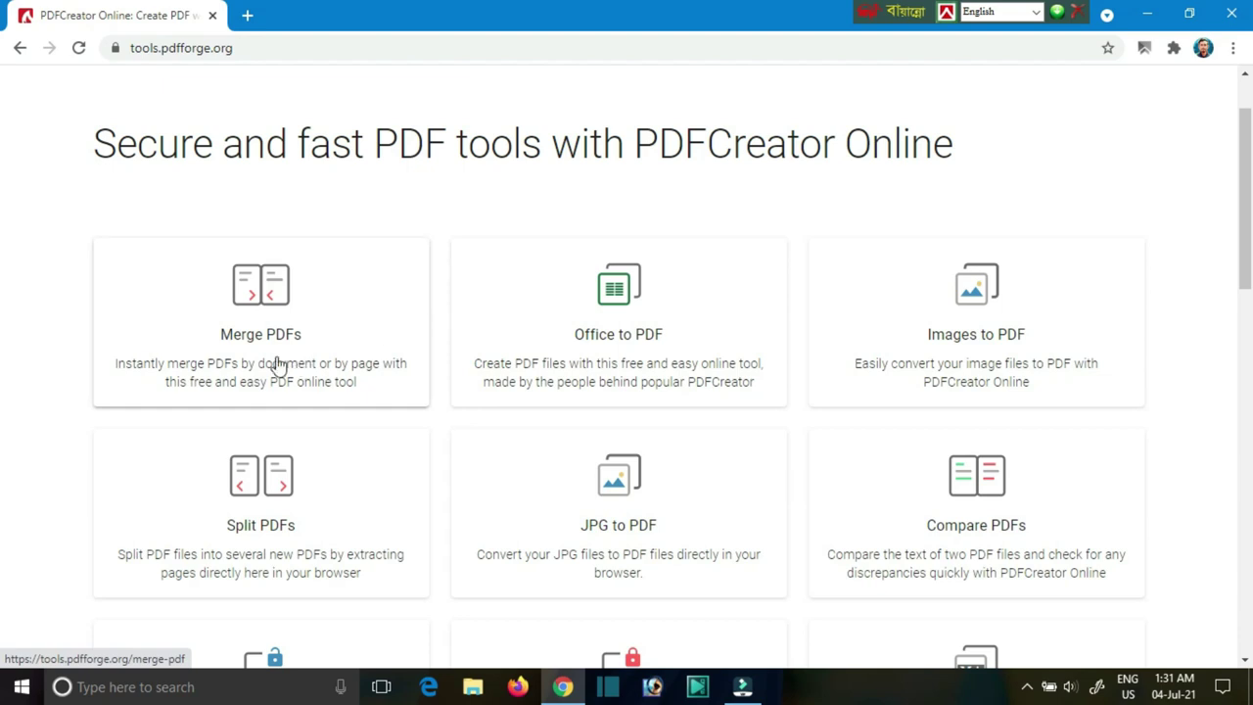
{"action": "scroll", "coordinate": [636, 490], "scroll_direction": "down", "scroll_amount": 1}
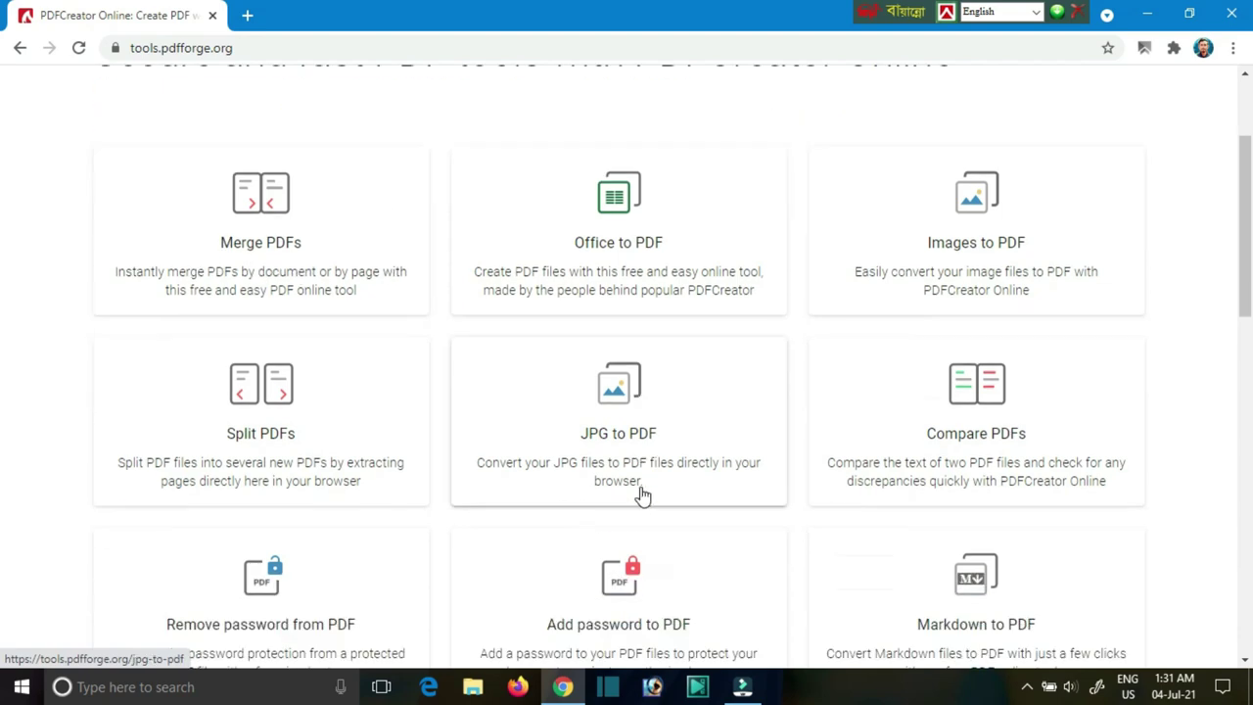
Circle the Merge, Office, Images, Compare, JPG, Split and Markdown tool cards in red with the screen annotation tool, and clear the marks.
{"action": "left_click", "coordinate": [1026, 687]}
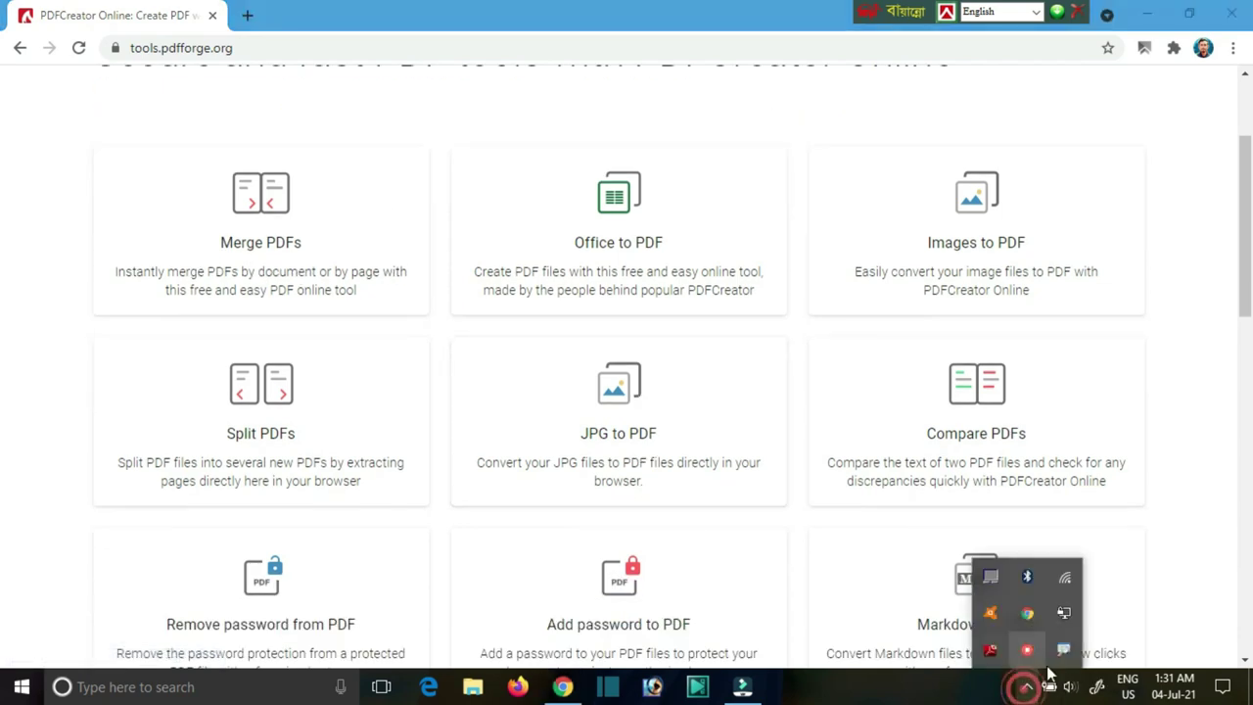
{"action": "right_click", "coordinate": [1053, 650]}
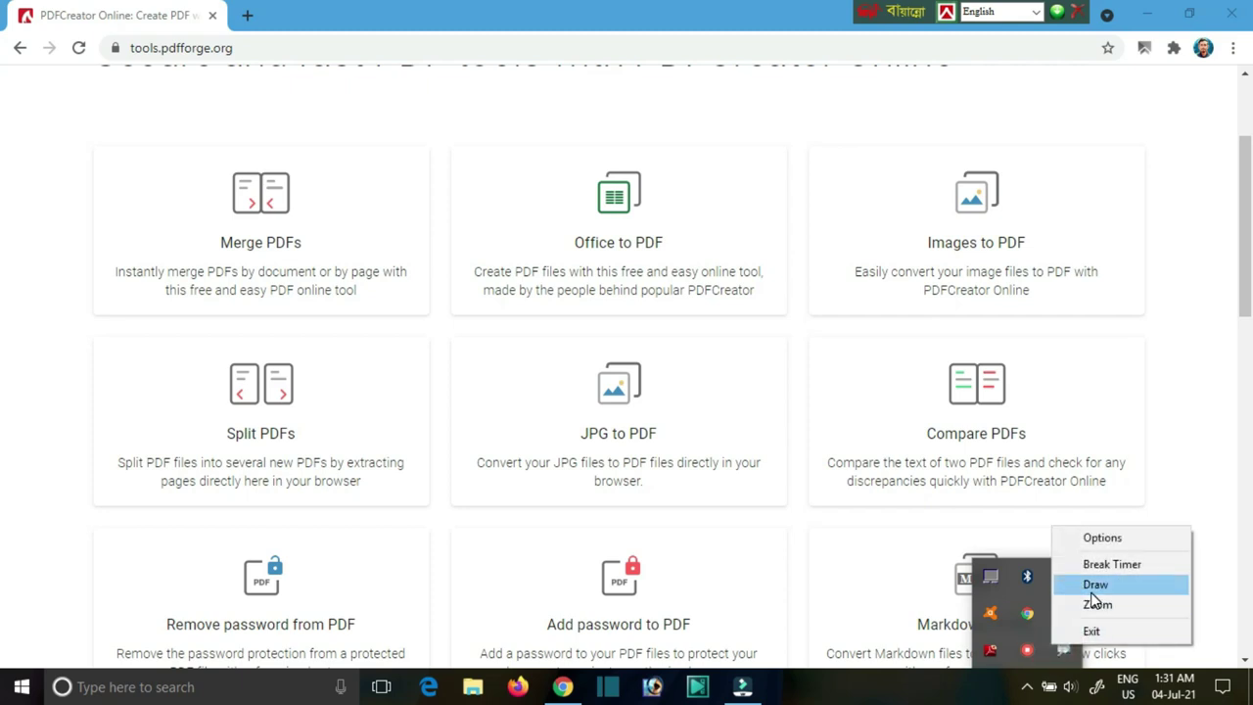
{"action": "left_click", "coordinate": [1091, 591]}
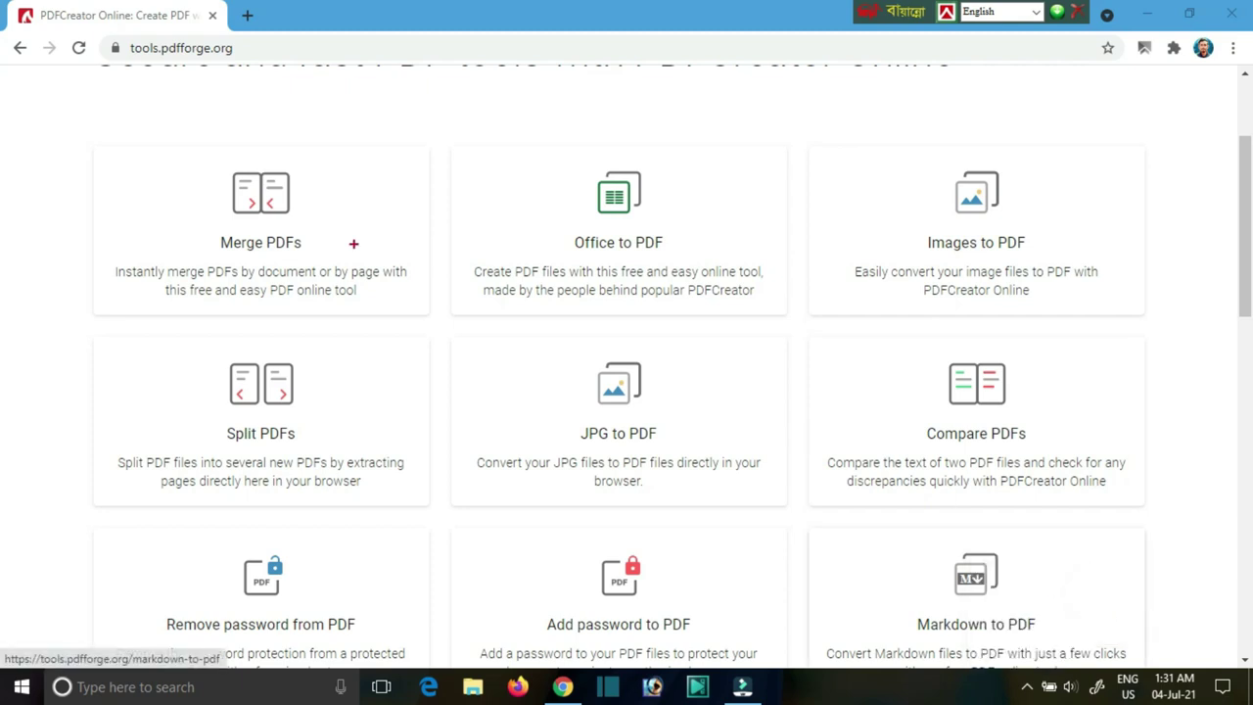
{"action": "mouse_move", "coordinate": [178, 170]}
{"action": "left_mouse_down"}
{"action": "mouse_move", "coordinate": [286, 146]}
{"action": "mouse_move", "coordinate": [403, 329]}
{"action": "mouse_move", "coordinate": [105, 240]}
{"action": "mouse_move", "coordinate": [178, 183]}
{"action": "left_mouse_up"}
{"action": "mouse_move", "coordinate": [576, 170]}
{"action": "left_mouse_down"}
{"action": "mouse_move", "coordinate": [698, 162]}
{"action": "mouse_move", "coordinate": [676, 343]}
{"action": "mouse_move", "coordinate": [561, 127]}
{"action": "left_mouse_up"}
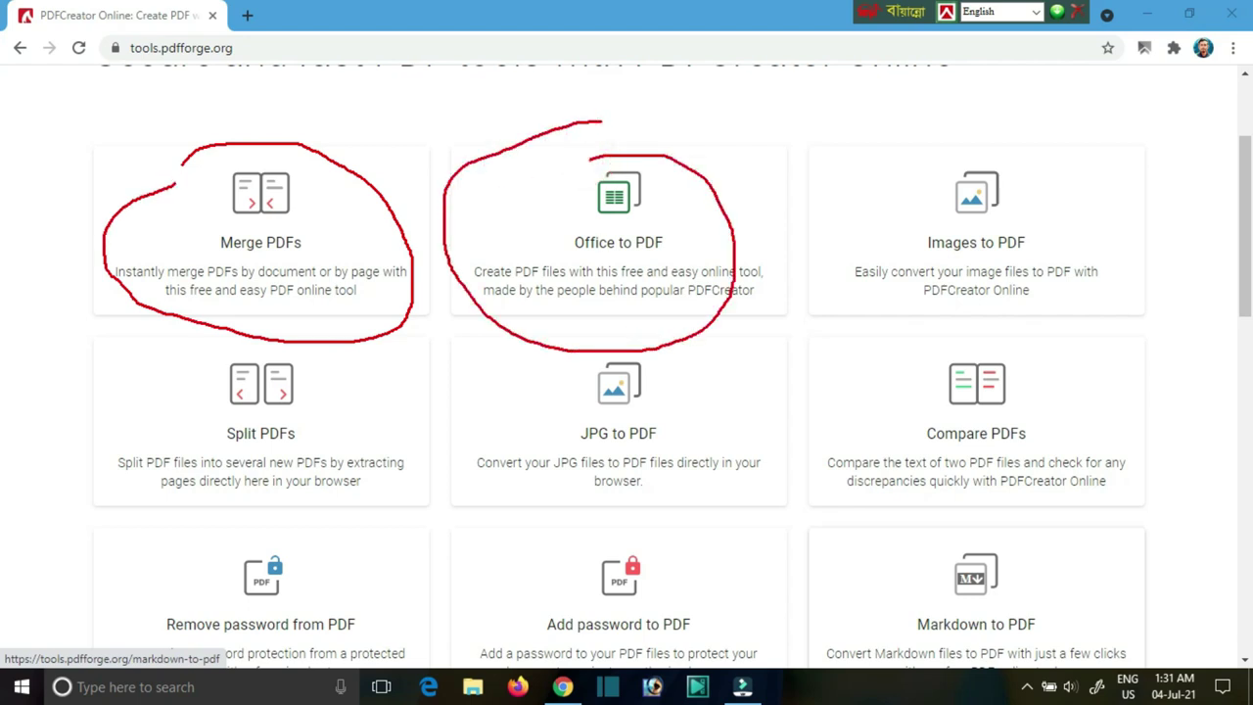
{"action": "mouse_move", "coordinate": [913, 149]}
{"action": "left_mouse_down"}
{"action": "mouse_move", "coordinate": [1056, 208]}
{"action": "mouse_move", "coordinate": [788, 426]}
{"action": "mouse_move", "coordinate": [862, 134]}
{"action": "mouse_move", "coordinate": [984, 206]}
{"action": "left_mouse_up"}
{"action": "mouse_move", "coordinate": [540, 416]}
{"action": "left_mouse_down"}
{"action": "mouse_move", "coordinate": [650, 383]}
{"action": "mouse_move", "coordinate": [548, 501]}
{"action": "left_mouse_up"}
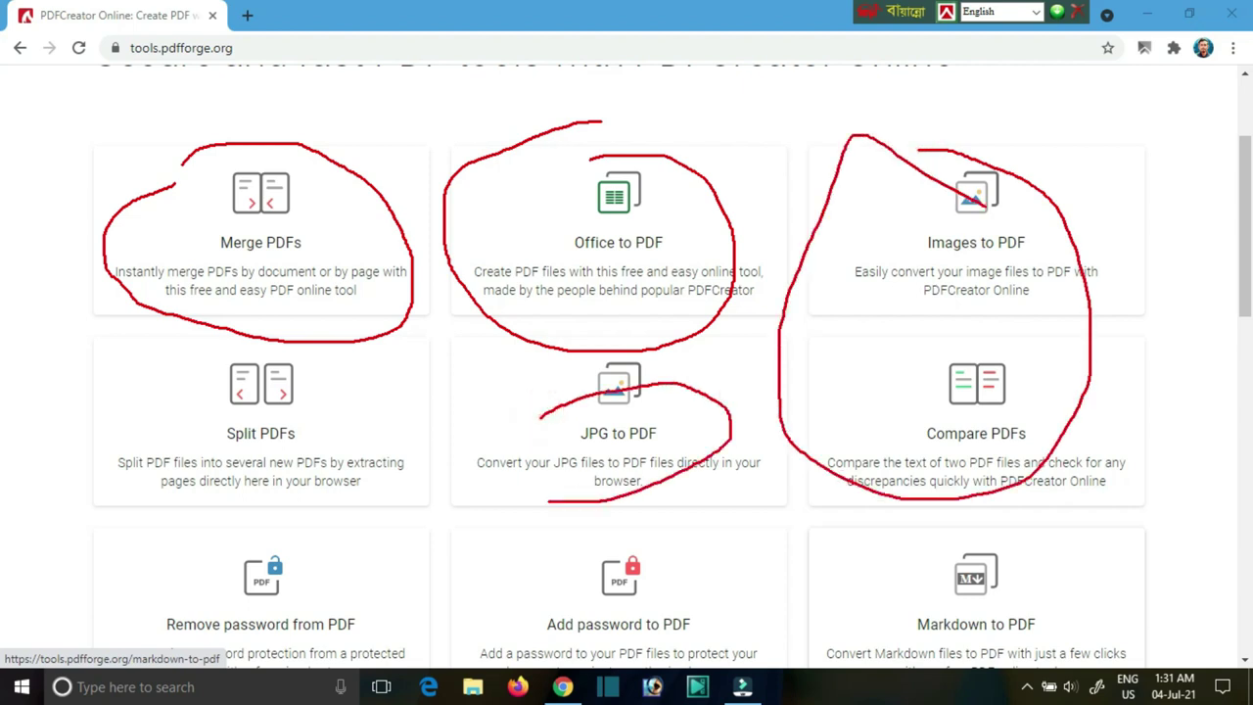
{"action": "mouse_move", "coordinate": [318, 375]}
{"action": "left_mouse_down"}
{"action": "mouse_move", "coordinate": [146, 396]}
{"action": "mouse_move", "coordinate": [327, 494]}
{"action": "left_mouse_up"}
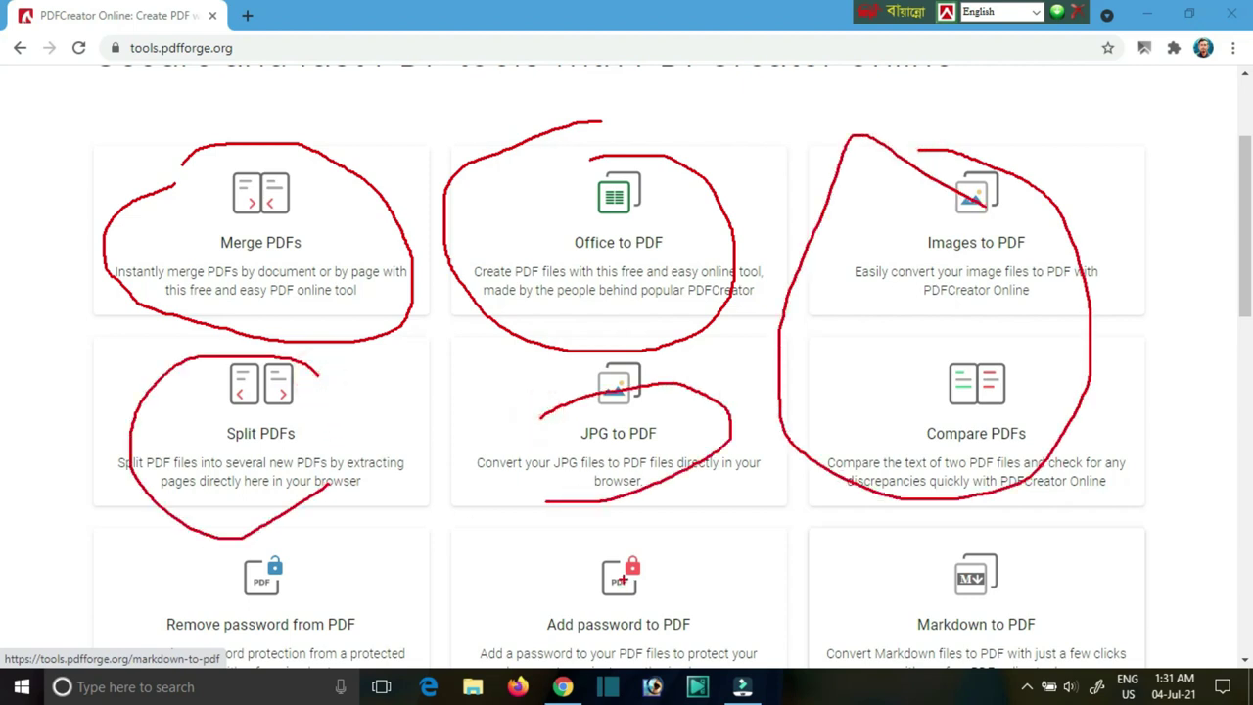
{"action": "mouse_move", "coordinate": [937, 554]}
{"action": "left_mouse_down"}
{"action": "mouse_move", "coordinate": [1023, 507]}
{"action": "mouse_move", "coordinate": [1008, 663]}
{"action": "mouse_move", "coordinate": [886, 634]}
{"action": "left_mouse_up"}
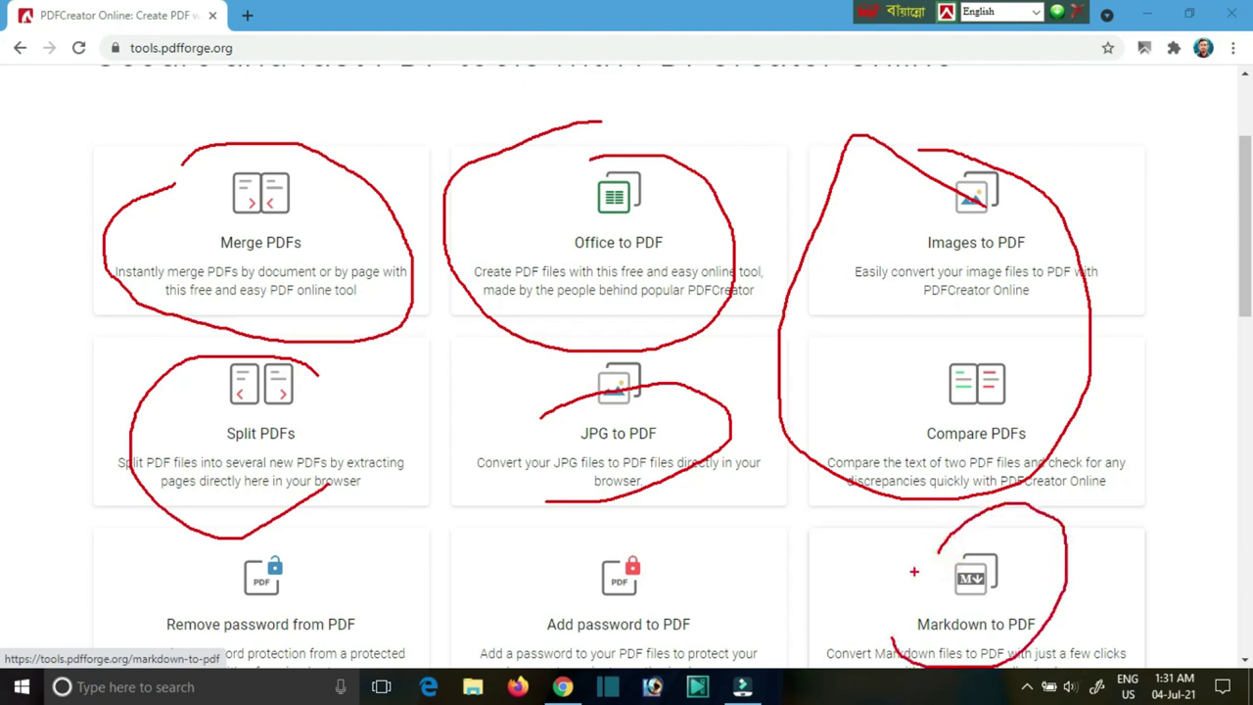
{"action": "key", "text": "Escape"}
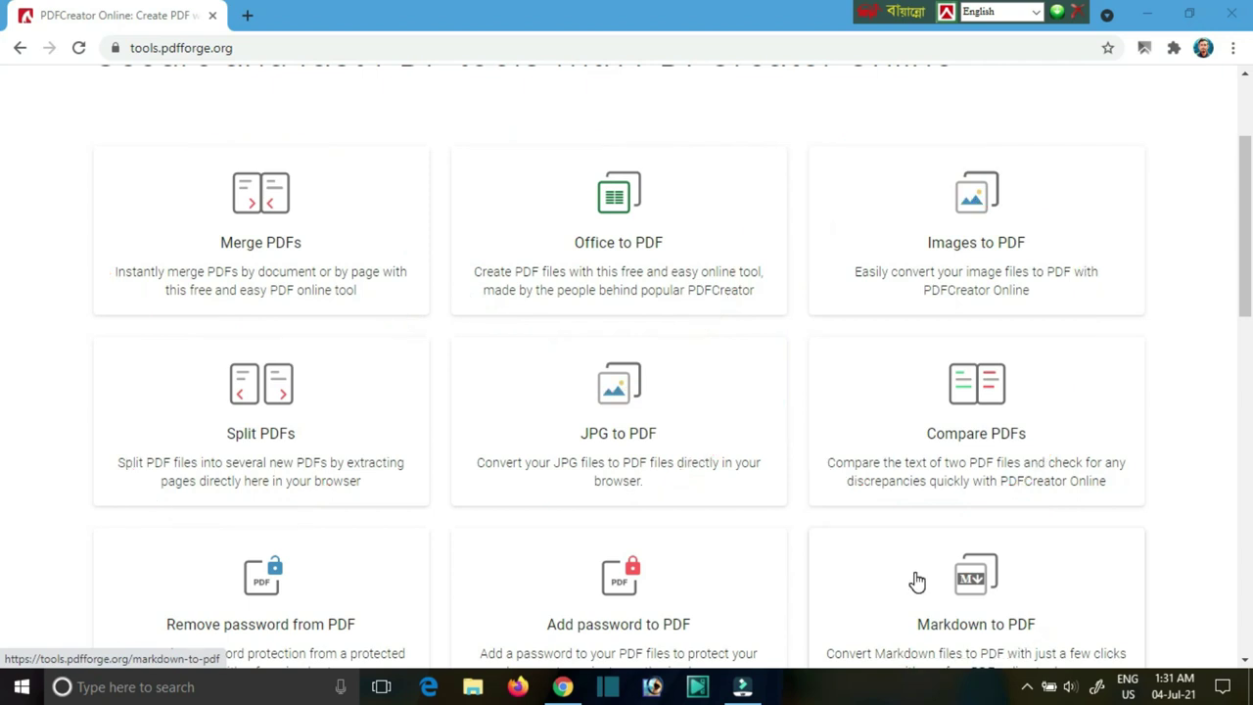
Look through the remaining PDF tools, and temporarily circle the Images to PDF card in red with the screen annotation tool.
{"action": "scroll", "coordinate": [917, 582], "scroll_direction": "down", "scroll_amount": 4}
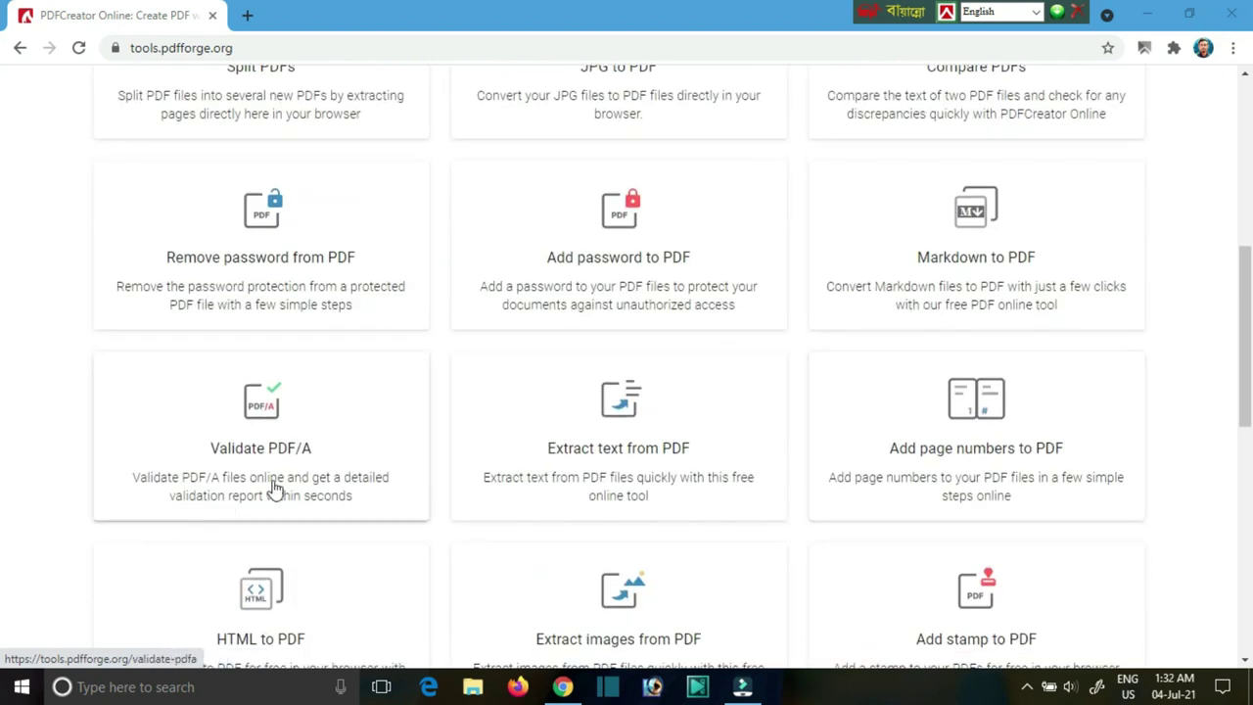
{"action": "scroll", "coordinate": [962, 569], "scroll_direction": "down", "scroll_amount": 2}
{"action": "scroll", "coordinate": [746, 484], "scroll_direction": "up", "scroll_amount": 8}
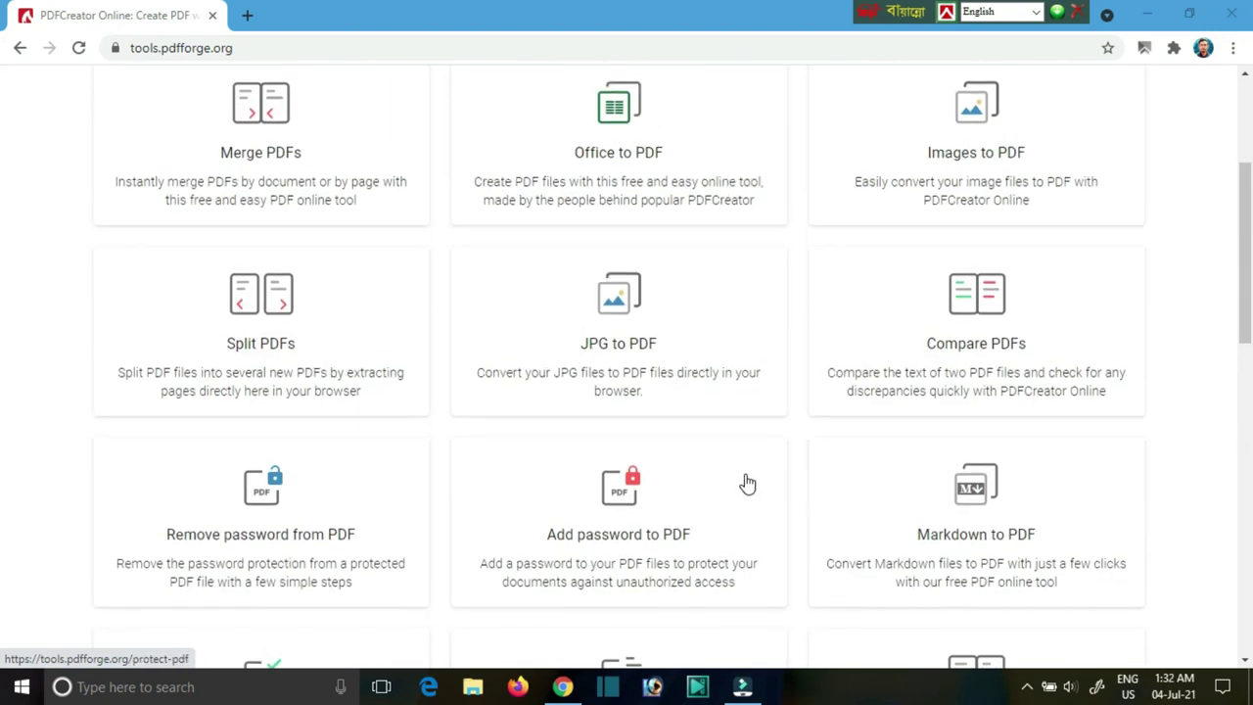
{"action": "scroll", "coordinate": [867, 473], "scroll_direction": "down", "scroll_amount": 1}
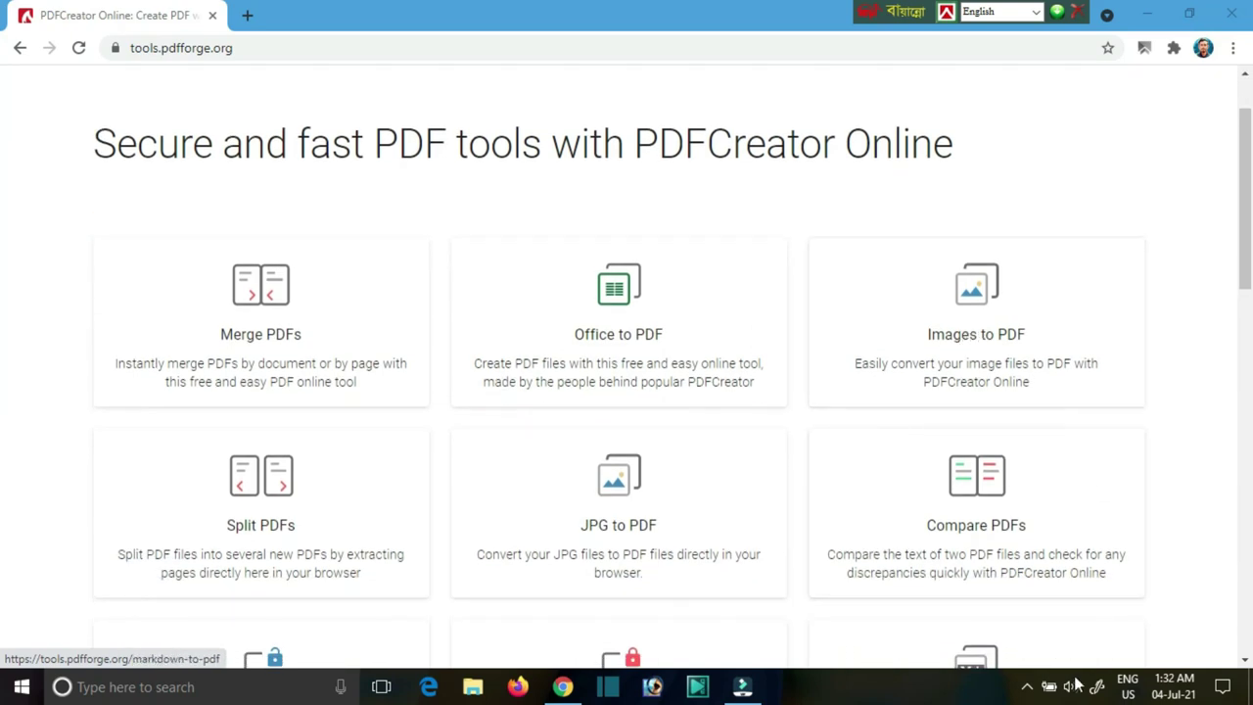
{"action": "left_click", "coordinate": [1026, 686]}
{"action": "right_click", "coordinate": [1063, 649]}
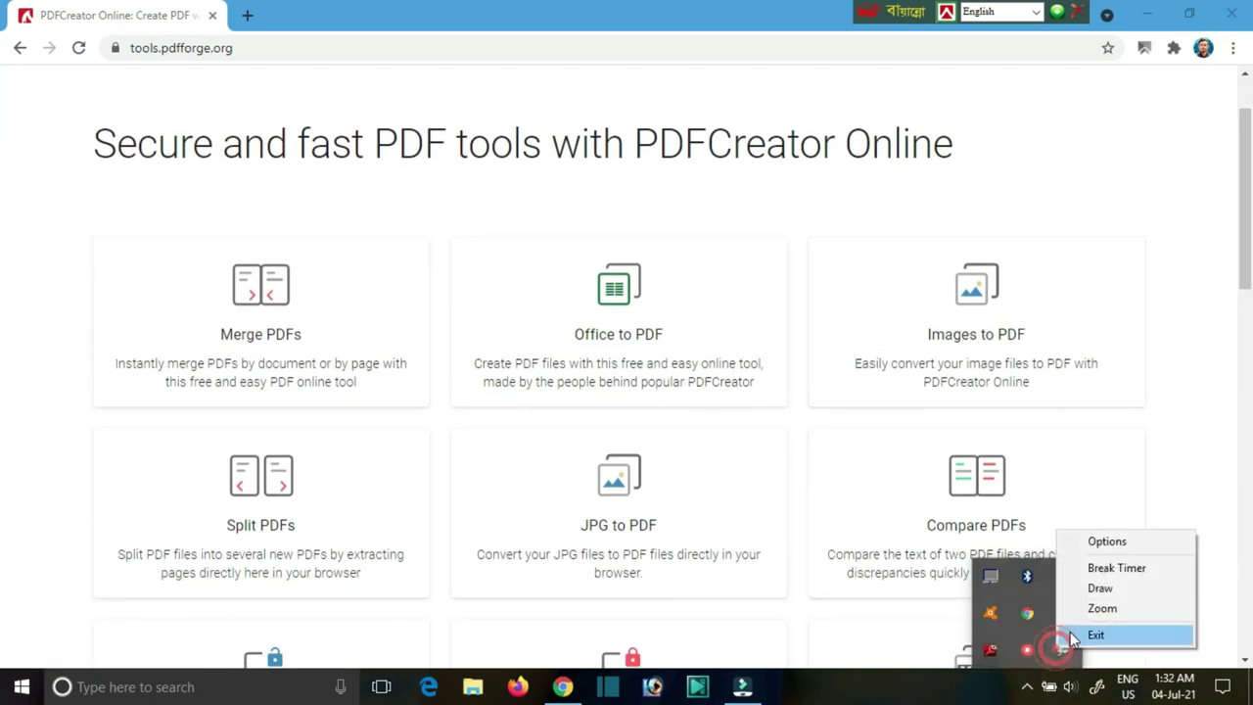
{"action": "left_click", "coordinate": [1090, 587]}
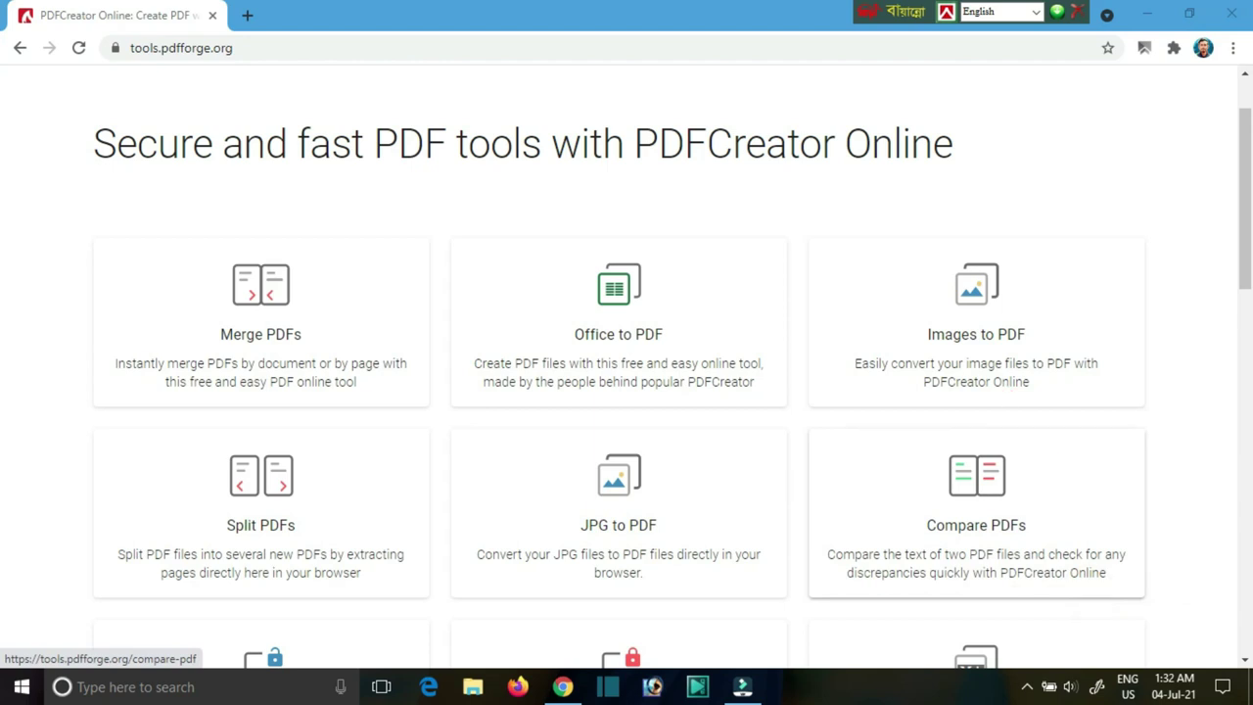
{"action": "mouse_move", "coordinate": [867, 216]}
{"action": "left_mouse_down"}
{"action": "mouse_move", "coordinate": [968, 204]}
{"action": "mouse_move", "coordinate": [1170, 288]}
{"action": "mouse_move", "coordinate": [1127, 403]}
{"action": "mouse_move", "coordinate": [892, 412]}
{"action": "mouse_move", "coordinate": [839, 311]}
{"action": "mouse_move", "coordinate": [874, 204]}
{"action": "left_mouse_up"}
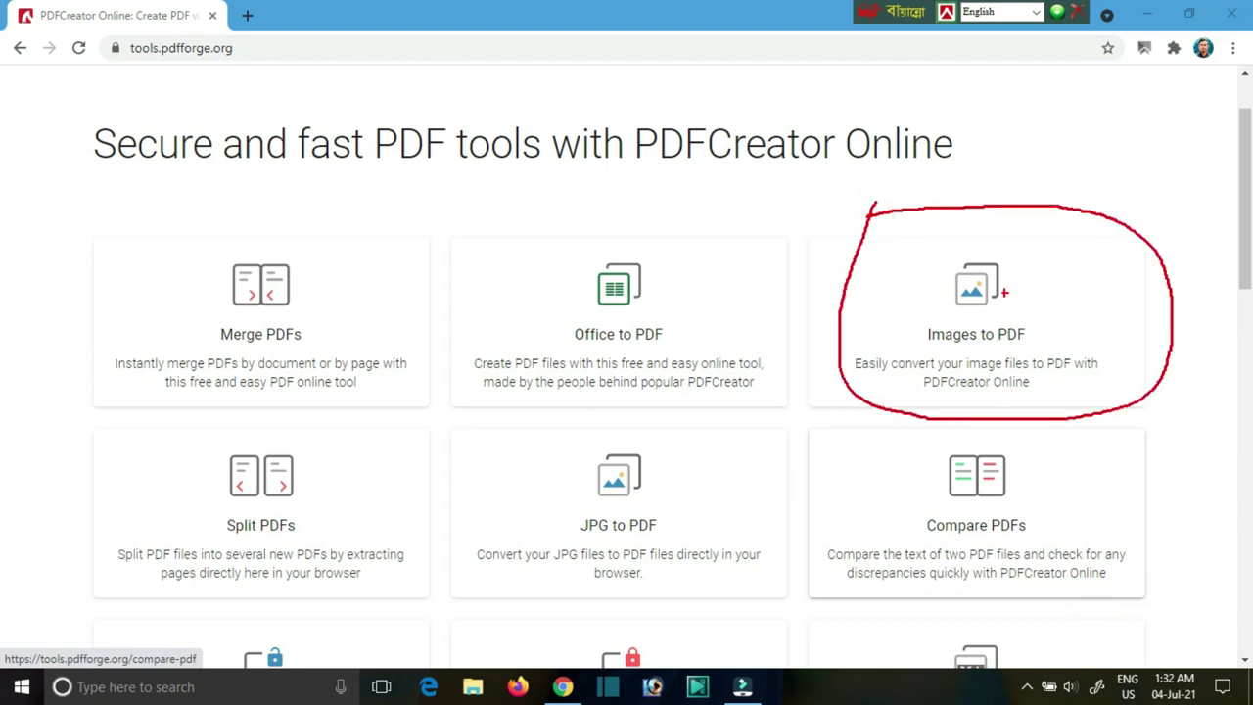
{"action": "mouse_move", "coordinate": [1029, 257]}
{"action": "left_mouse_down"}
{"action": "mouse_move", "coordinate": [1033, 339]}
{"action": "mouse_move", "coordinate": [941, 278]}
{"action": "mouse_move", "coordinate": [1036, 264]}
{"action": "left_mouse_up"}
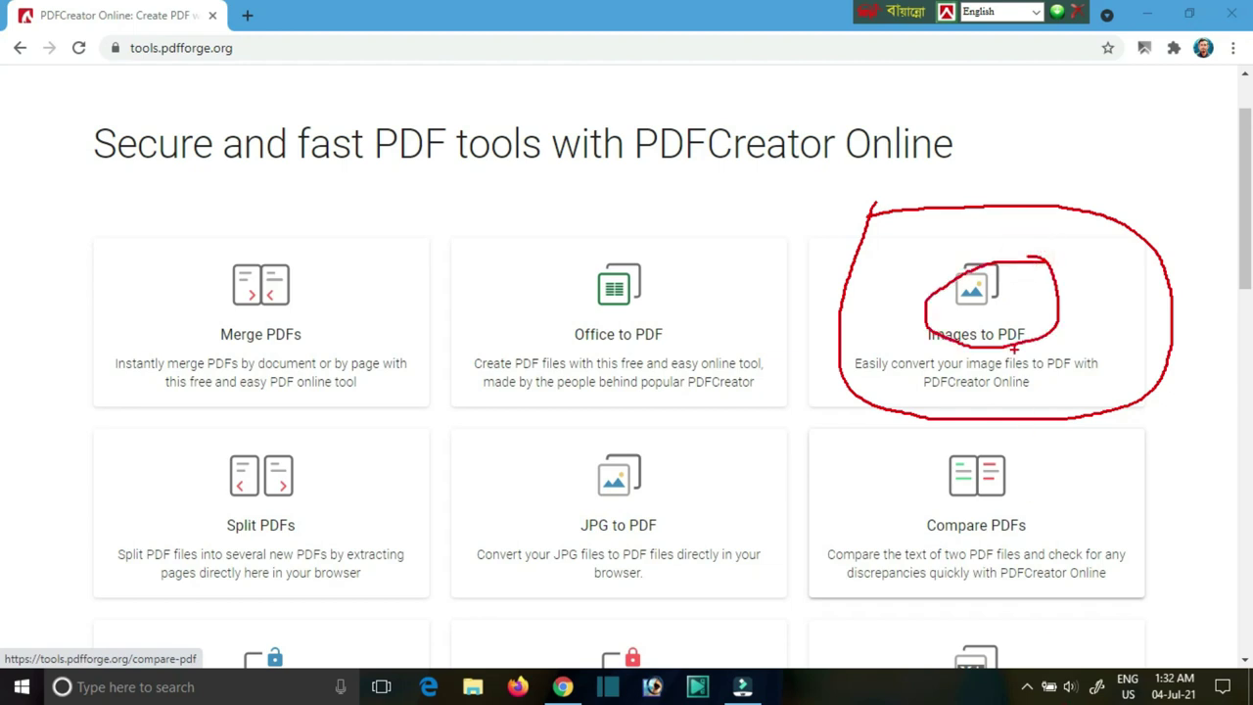
{"action": "key", "text": "Escape"}
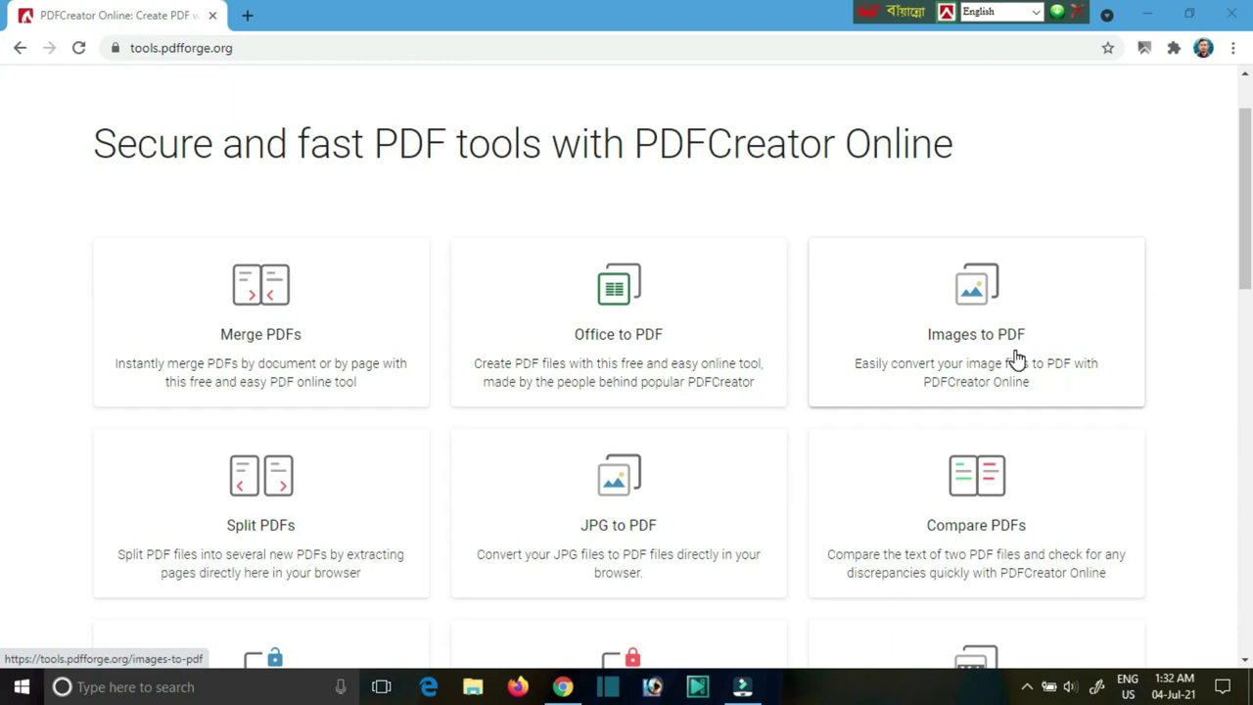
Open the Images to PDF tool and bring its file upload area into view.
{"action": "left_click", "coordinate": [984, 348]}
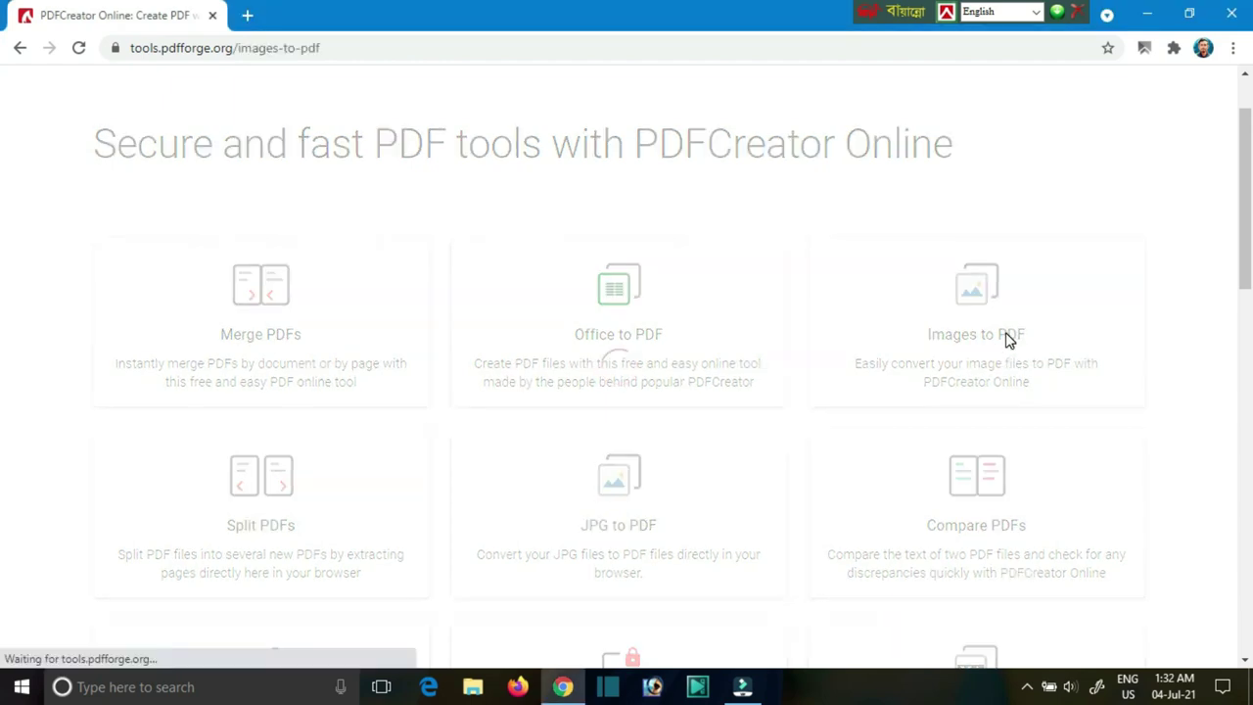
{"action": "scroll", "coordinate": [603, 296], "scroll_direction": "down", "scroll_amount": 1}
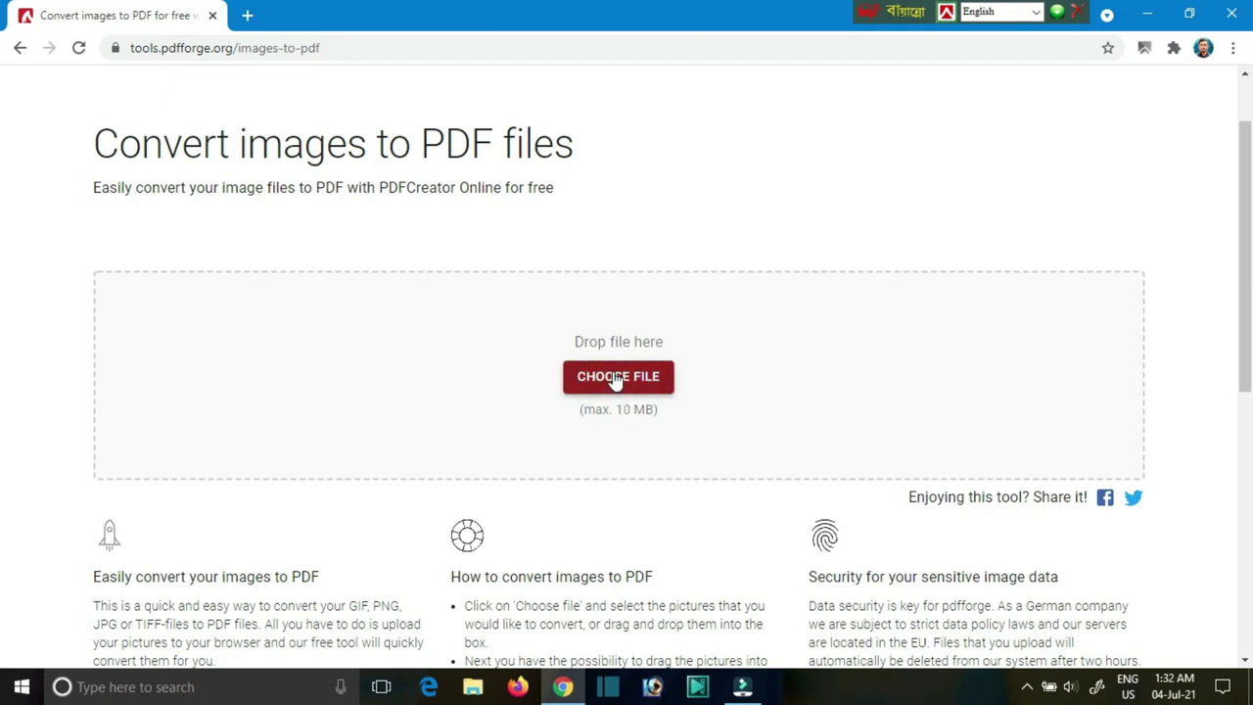
Upload the image 20210702_200022 from the New folder inside Pictures to the Images to PDF converter.
{"action": "left_click", "coordinate": [648, 378]}
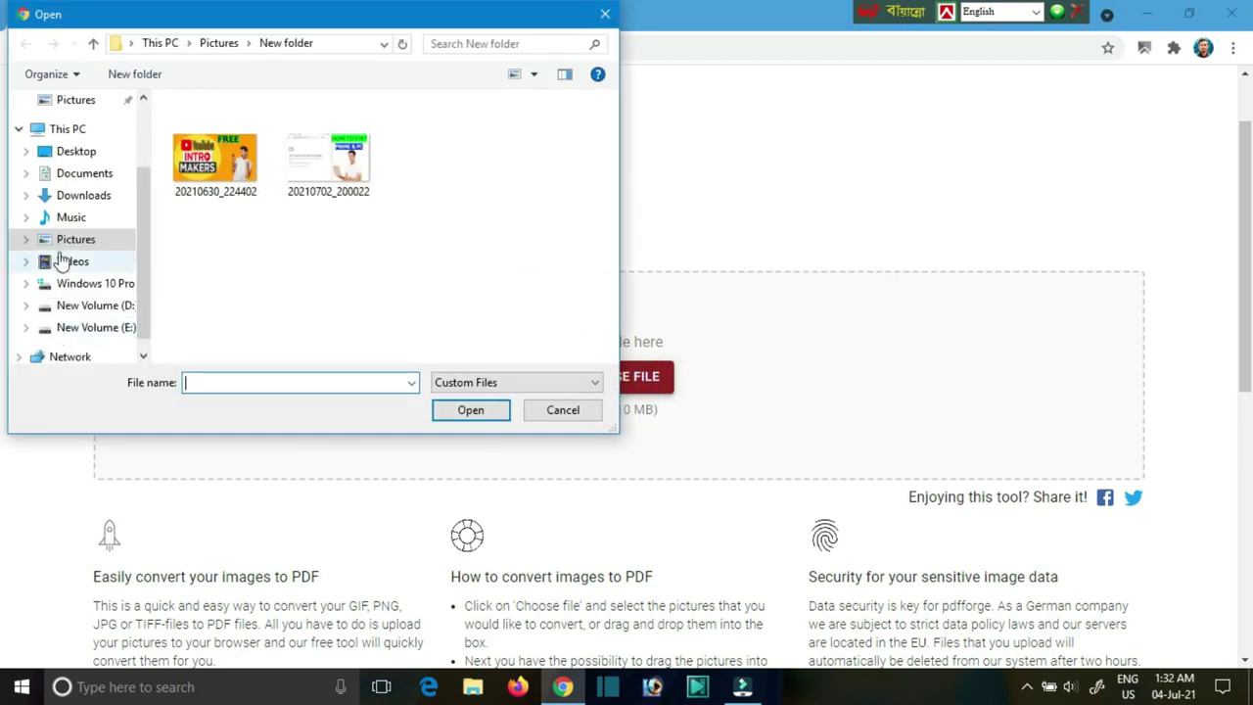
{"action": "left_click", "coordinate": [77, 203]}
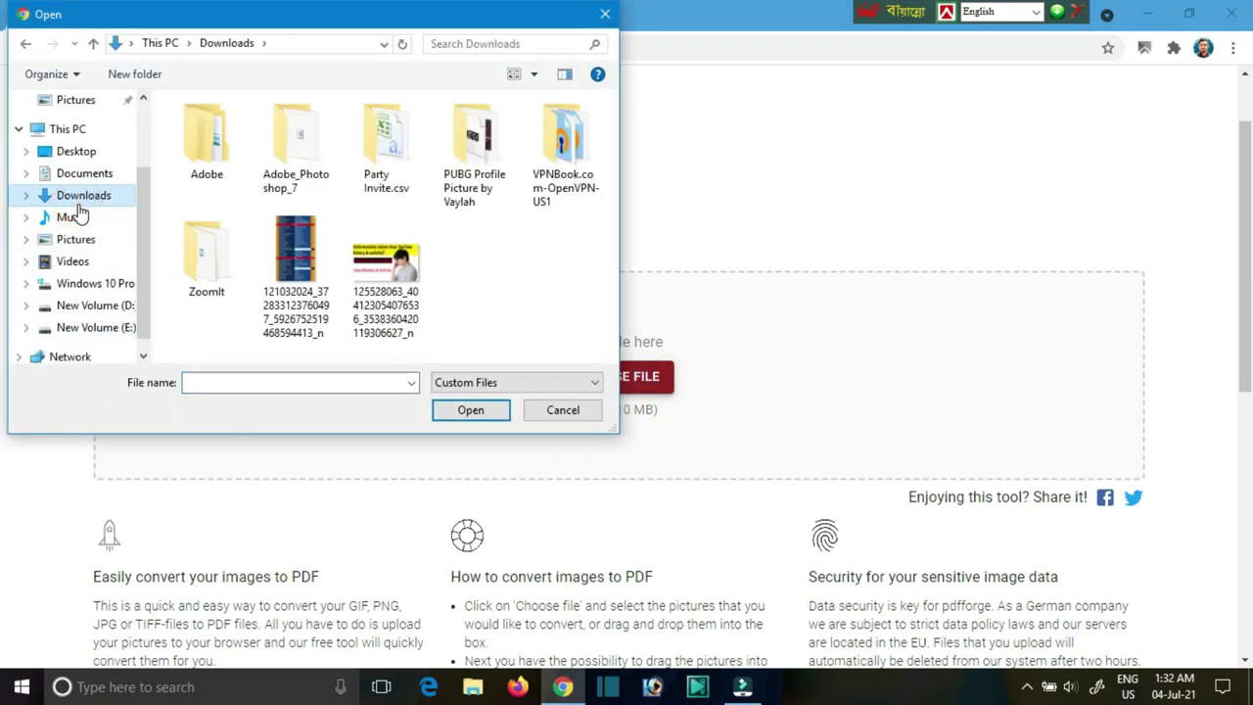
{"action": "left_click", "coordinate": [54, 176]}
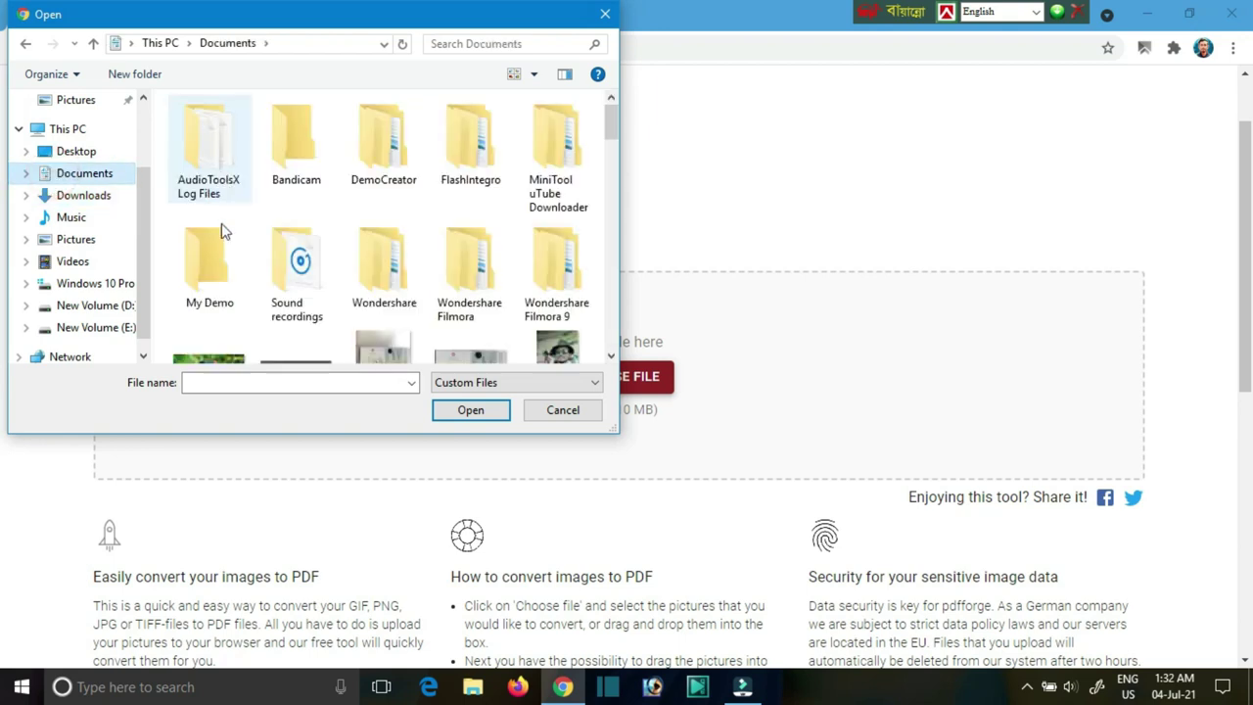
{"action": "left_click", "coordinate": [86, 242]}
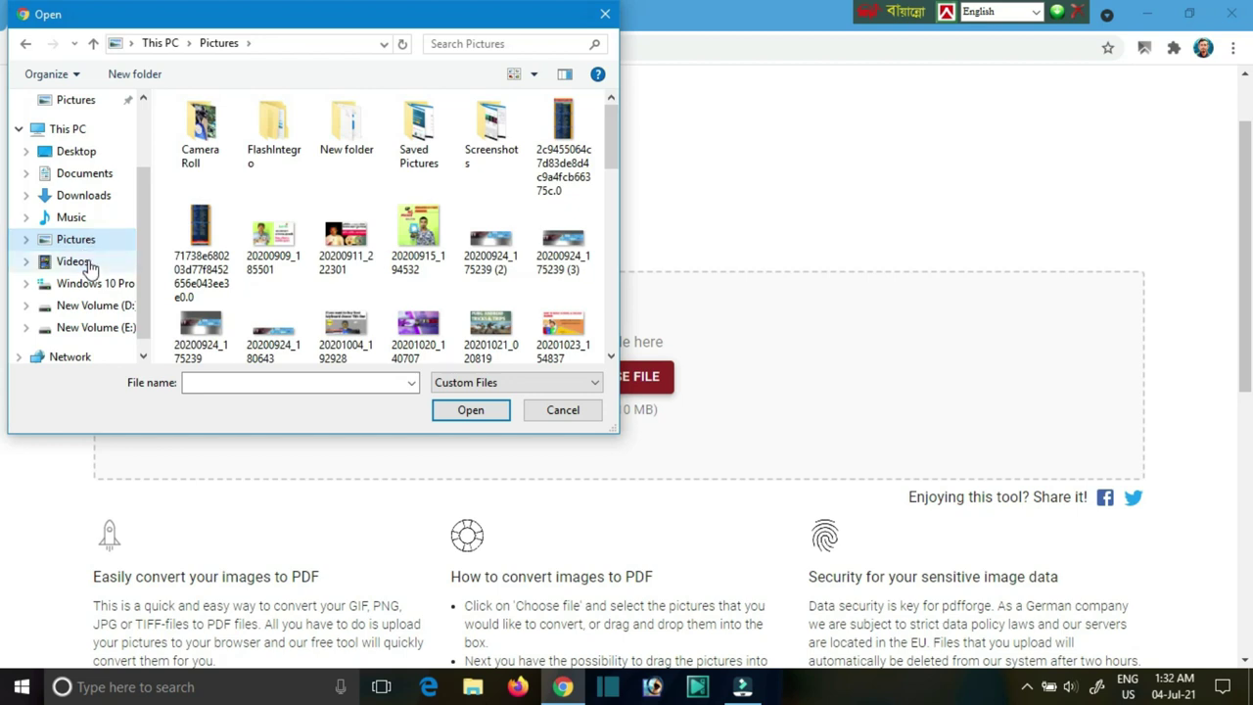
{"action": "double_click", "coordinate": [354, 132]}
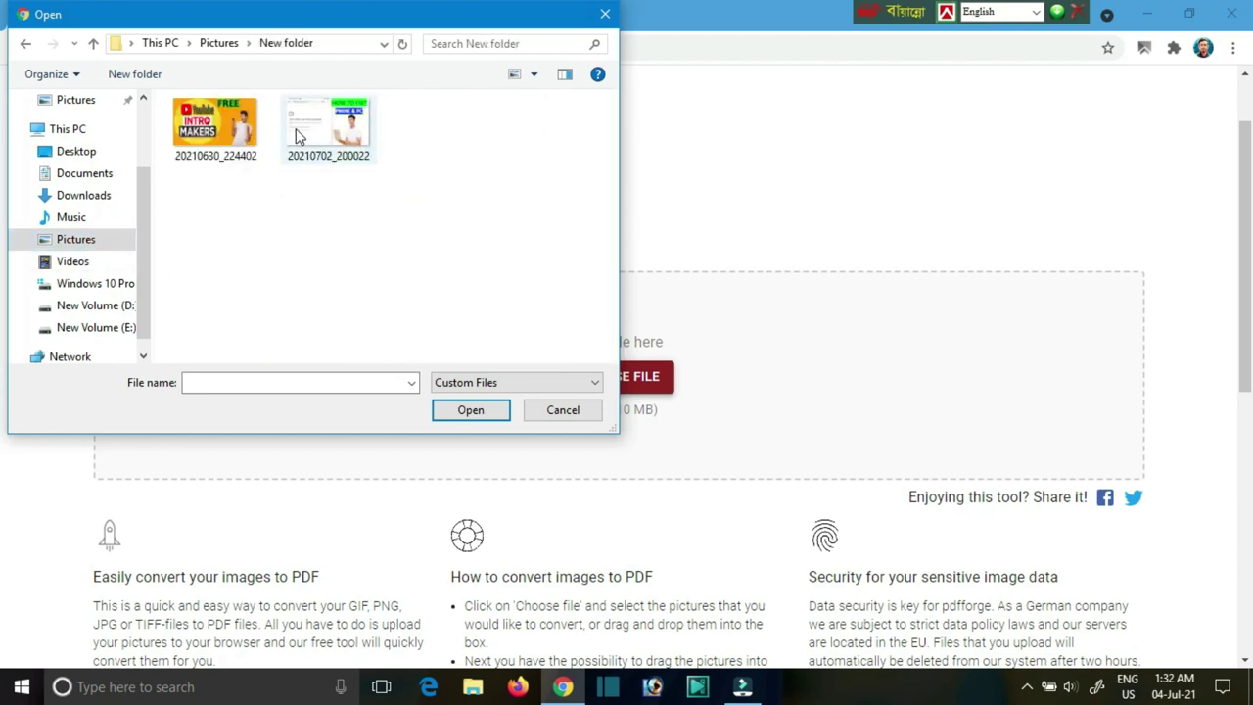
{"action": "left_click", "coordinate": [329, 129]}
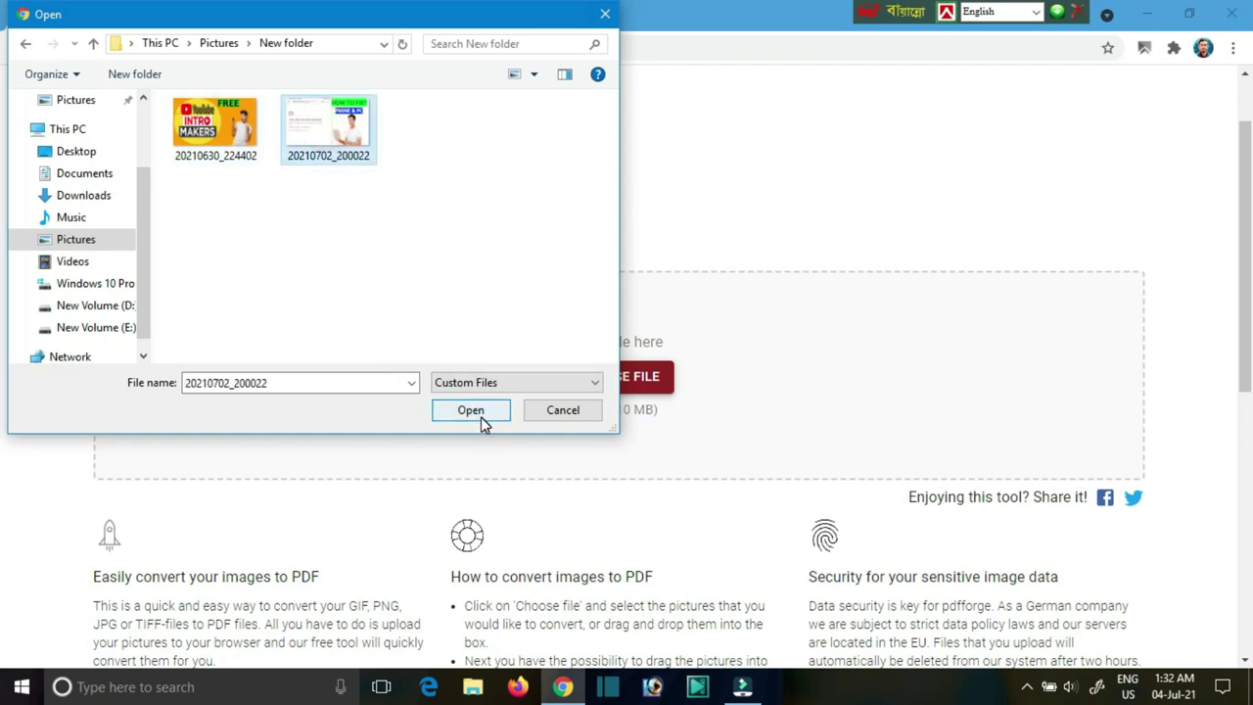
{"action": "left_click", "coordinate": [448, 411]}
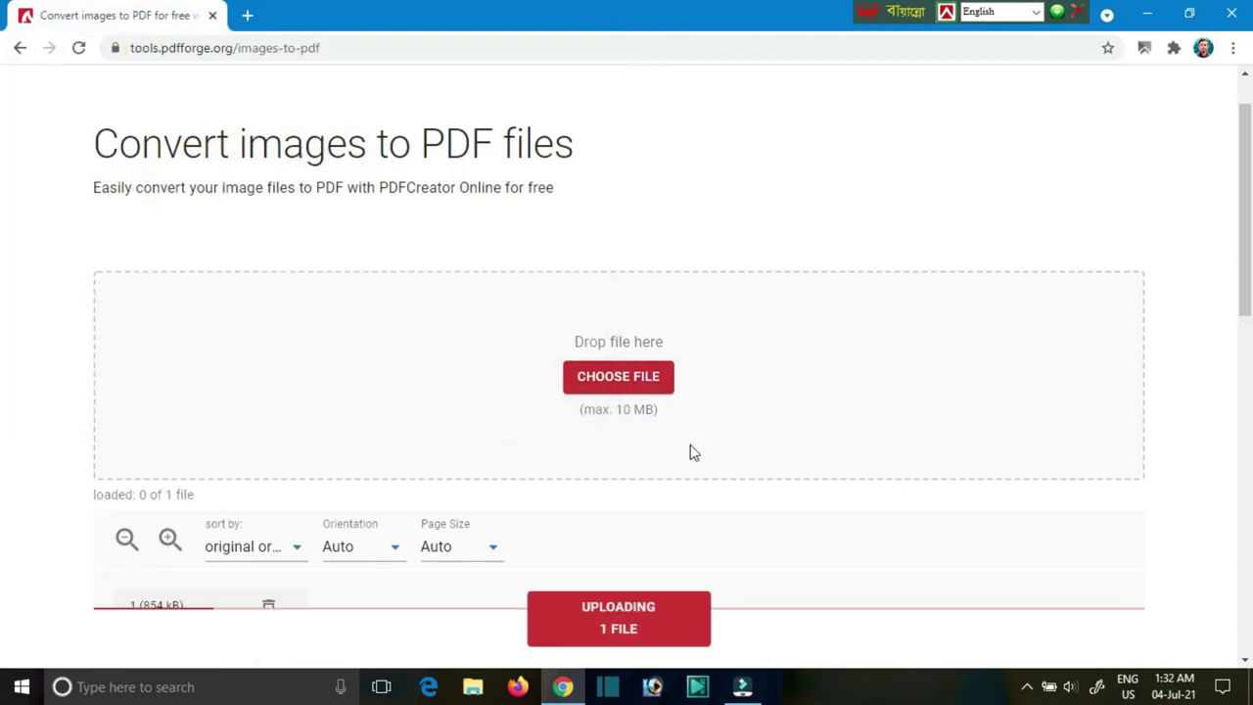
Look over the uploaded image's conversion options, and temporarily circle the Convert button in red with the screen annotation tool.
{"action": "scroll", "coordinate": [693, 450], "scroll_direction": "down", "scroll_amount": 1}
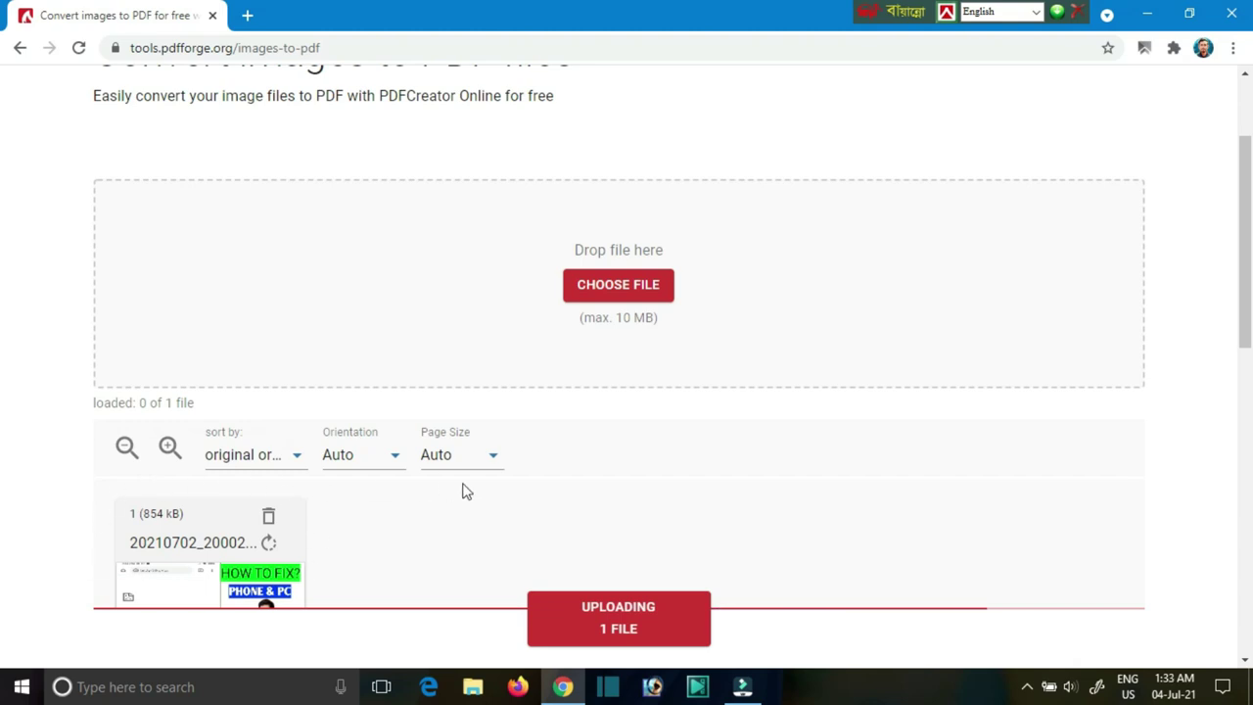
{"action": "scroll", "coordinate": [464, 489], "scroll_direction": "down", "scroll_amount": 1}
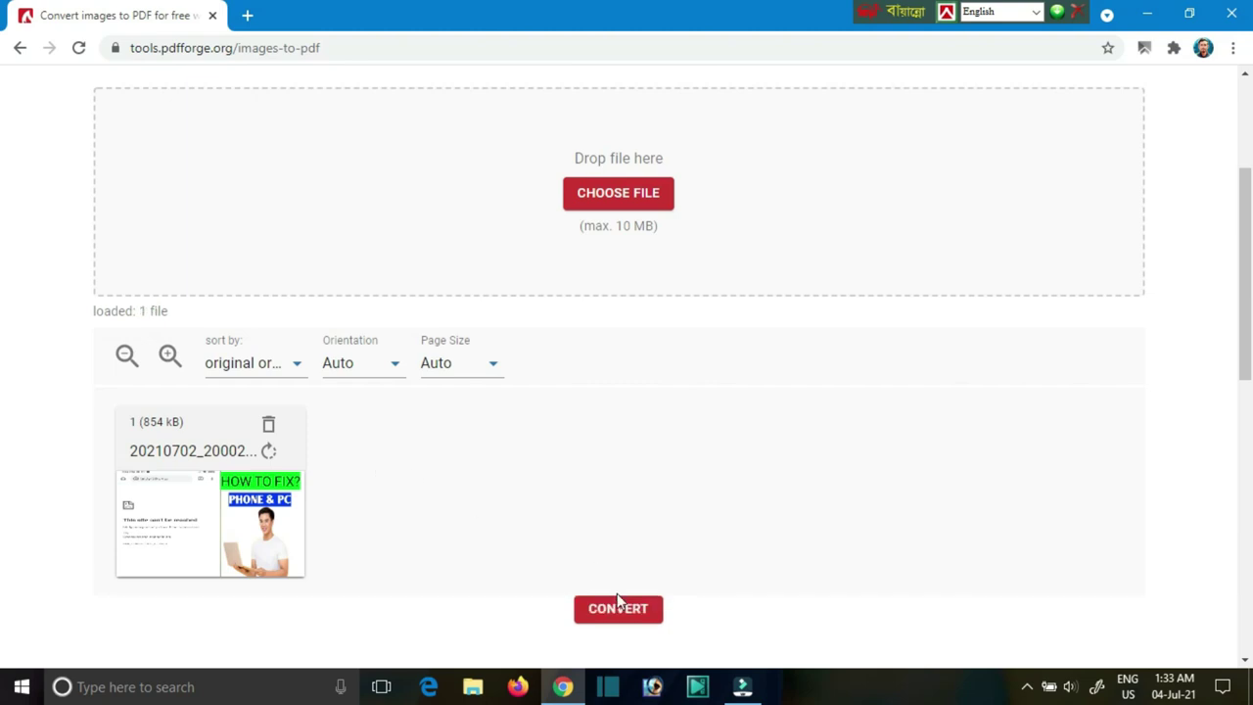
{"action": "scroll", "coordinate": [663, 238], "scroll_direction": "up", "scroll_amount": 1}
{"action": "scroll", "coordinate": [649, 277], "scroll_direction": "down", "scroll_amount": 2}
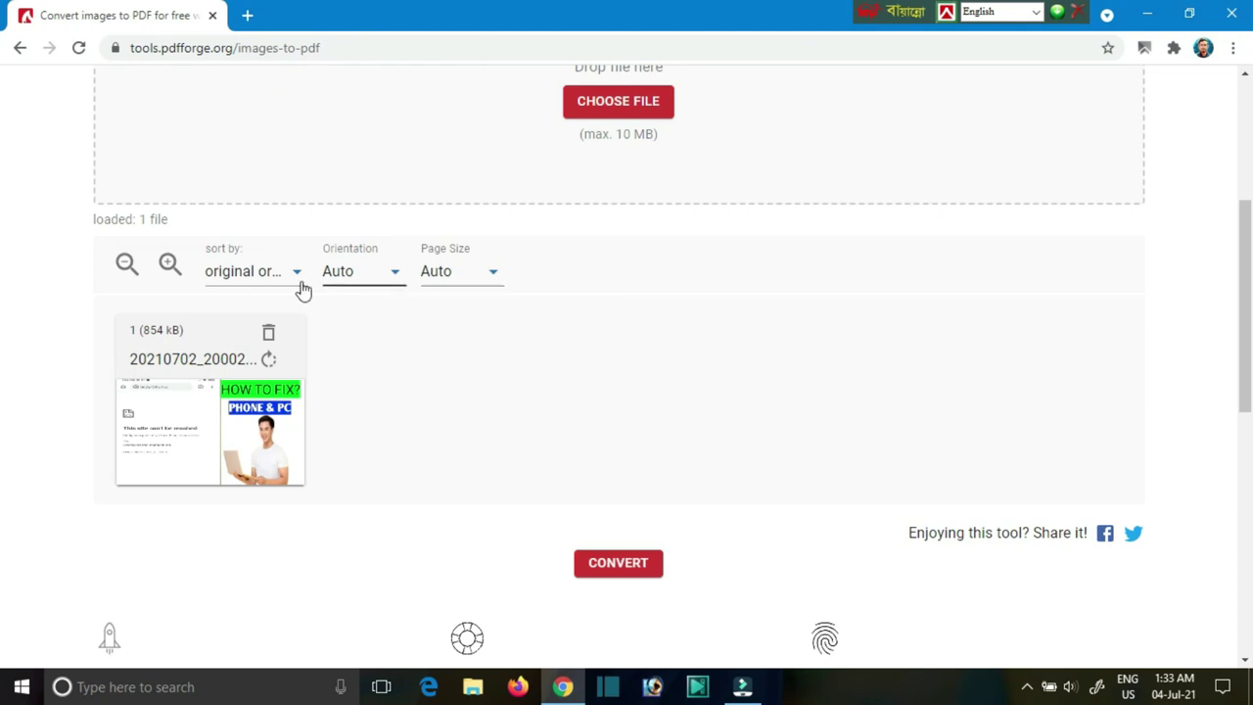
{"action": "scroll", "coordinate": [504, 343], "scroll_direction": "down", "scroll_amount": 1}
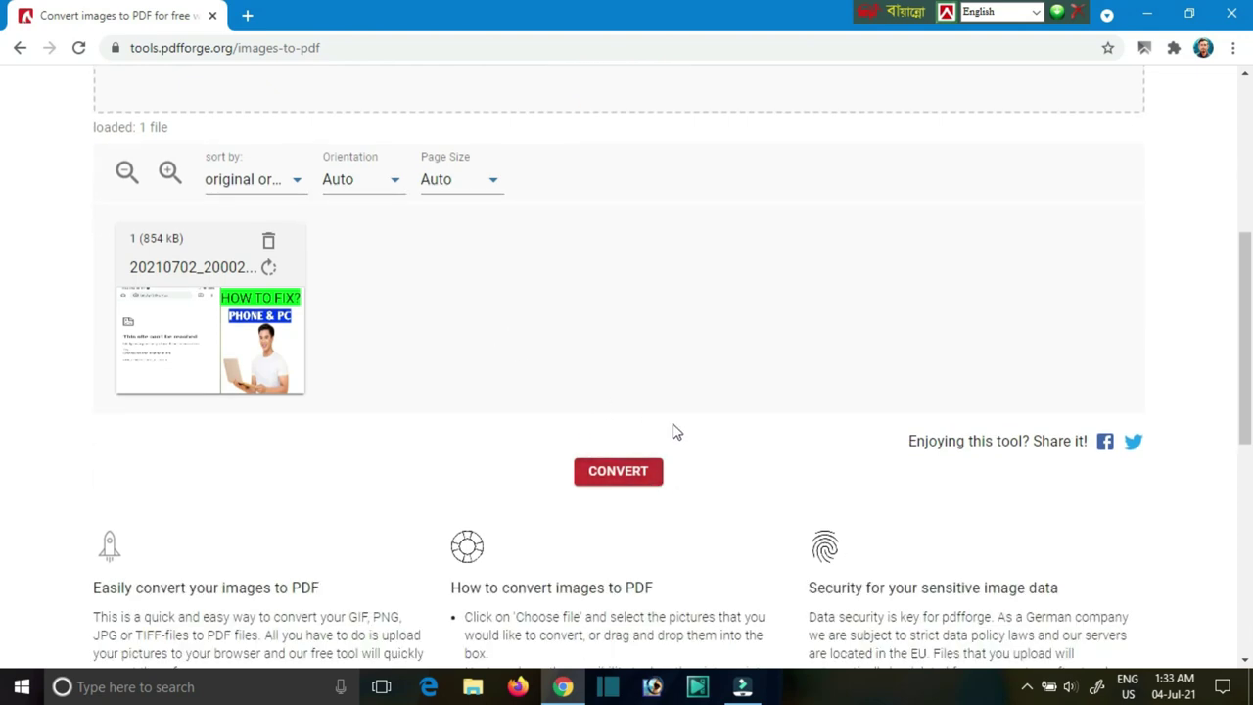
{"action": "left_click", "coordinate": [1026, 686]}
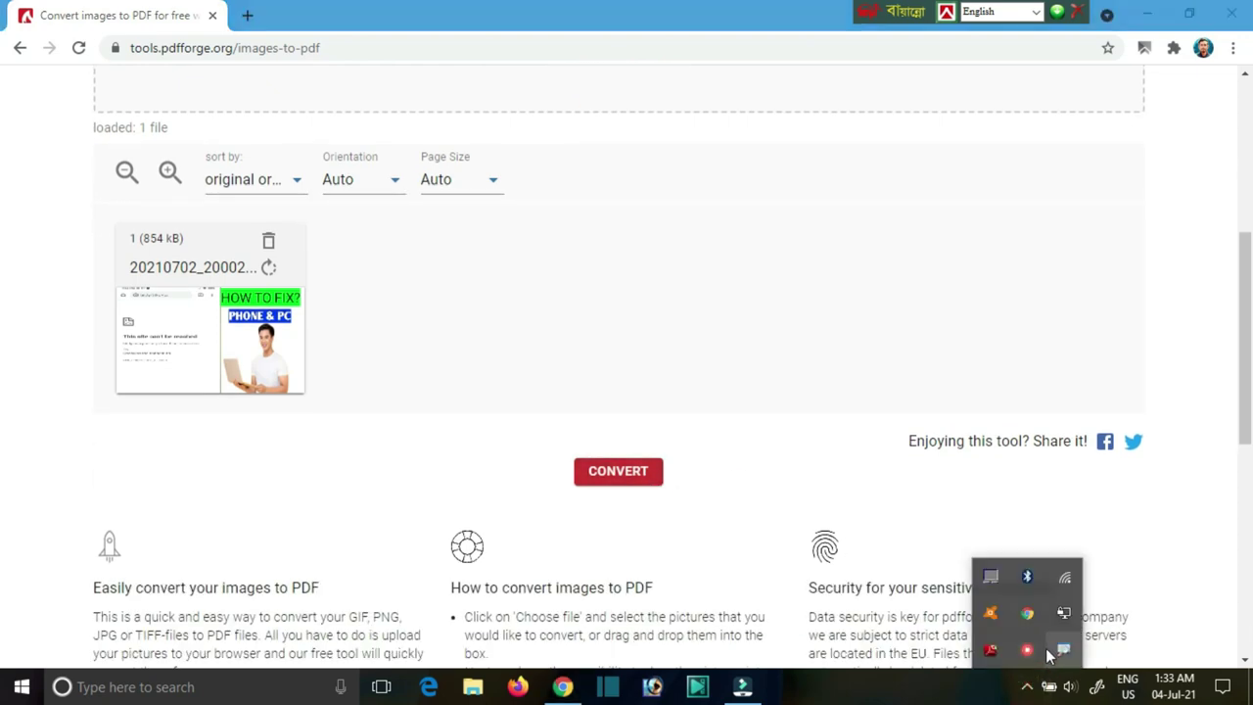
{"action": "right_click", "coordinate": [1058, 652]}
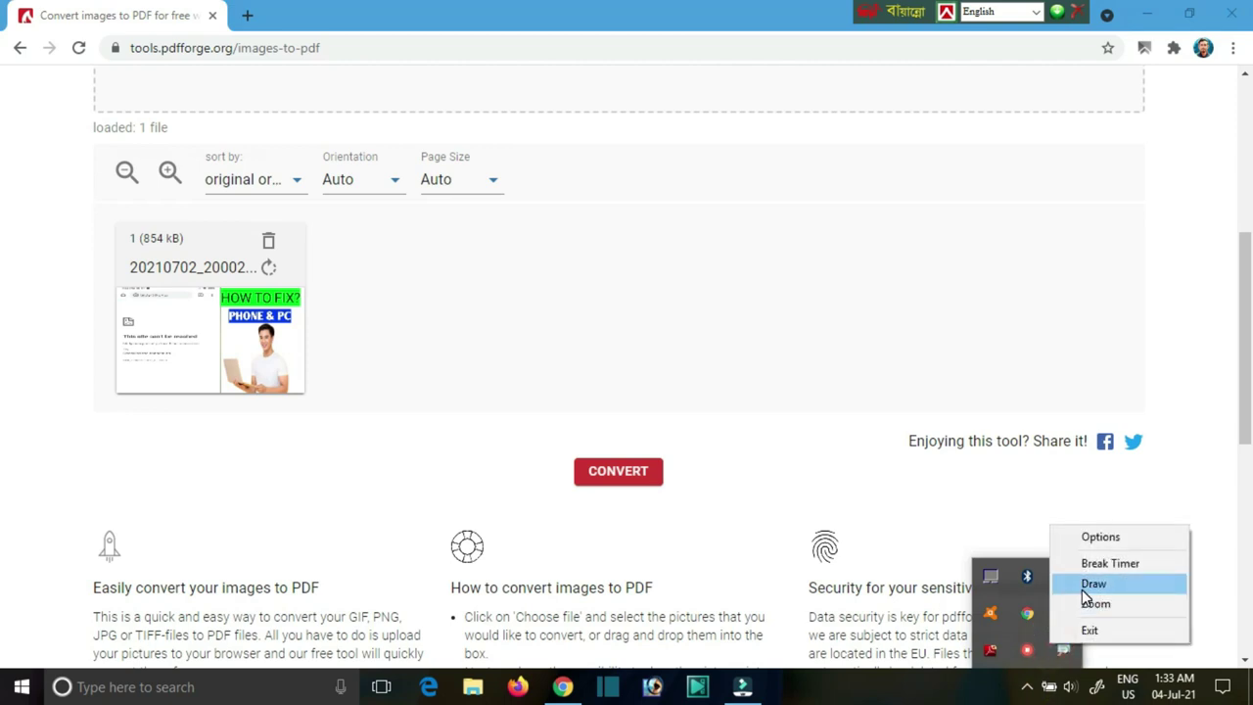
{"action": "left_click", "coordinate": [1082, 584]}
{"action": "mouse_move", "coordinate": [560, 425]}
{"action": "left_mouse_down"}
{"action": "mouse_move", "coordinate": [657, 417]}
{"action": "mouse_move", "coordinate": [730, 534]}
{"action": "mouse_move", "coordinate": [503, 453]}
{"action": "mouse_move", "coordinate": [573, 416]}
{"action": "left_mouse_up"}
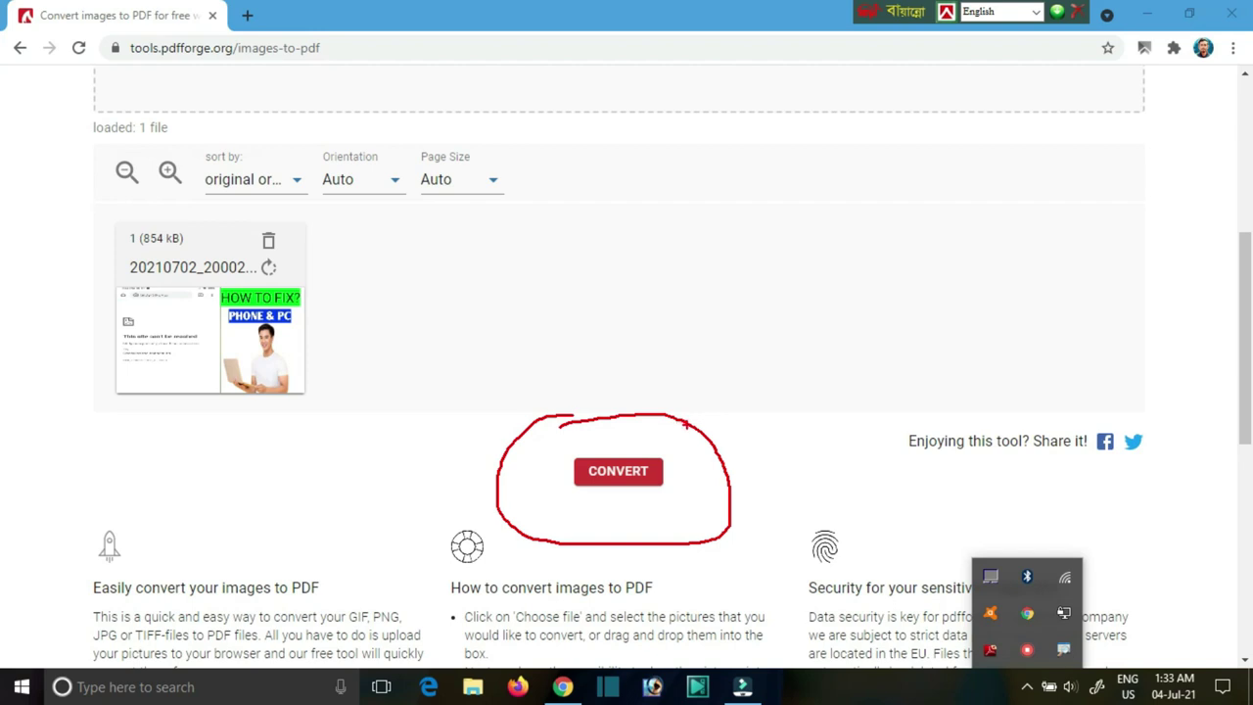
{"action": "key", "text": "Escape"}
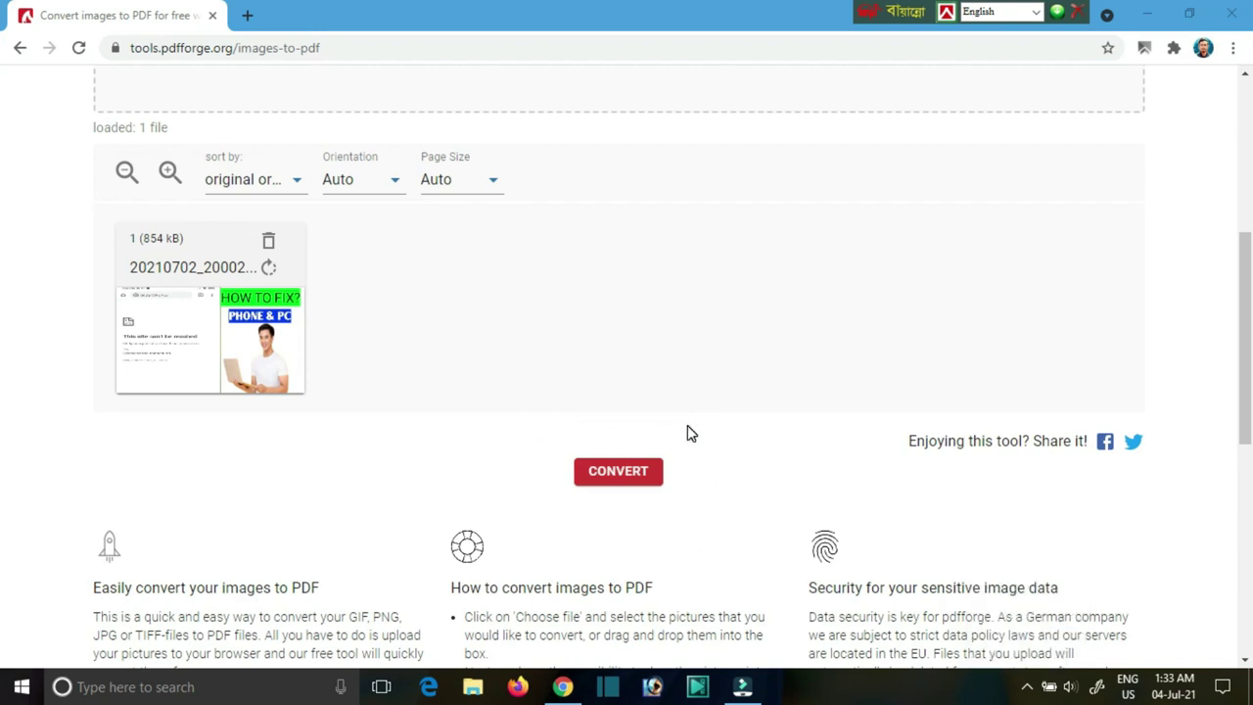
Convert the uploaded image to PDF with the original sort order and Auto orientation and page size.
{"action": "left_click", "coordinate": [604, 481]}
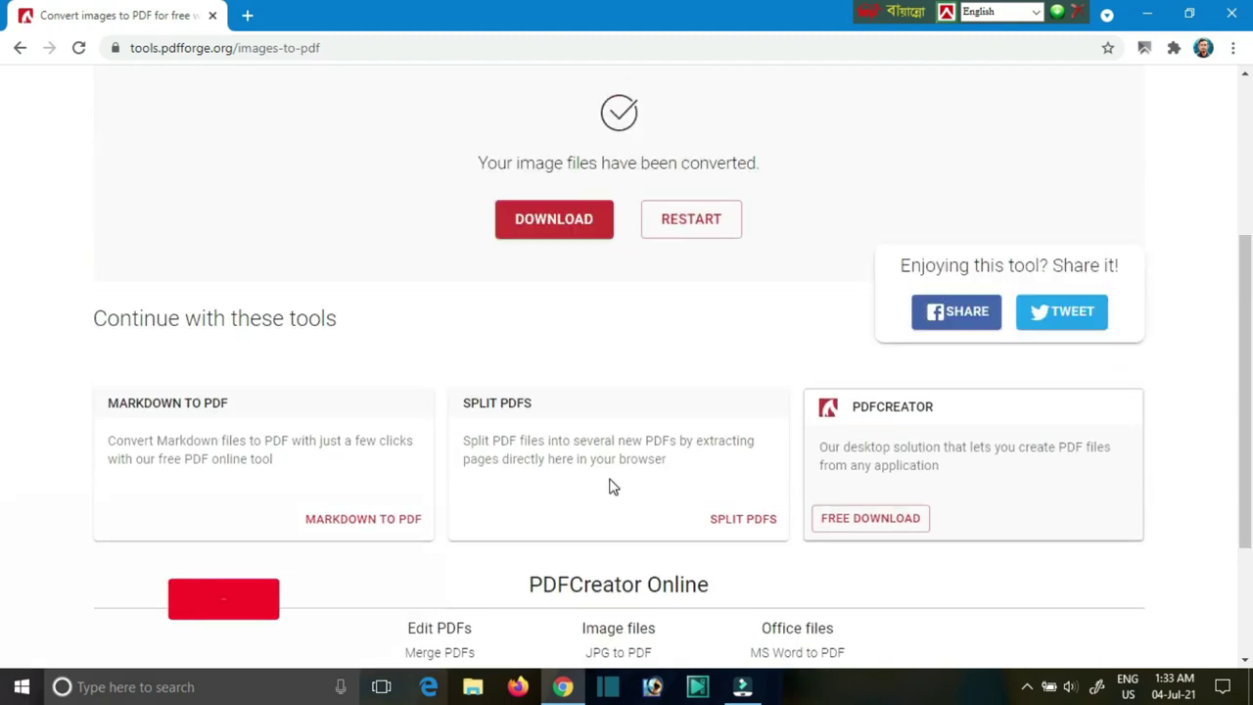
{"action": "scroll", "coordinate": [597, 319], "scroll_direction": "up", "scroll_amount": 1}
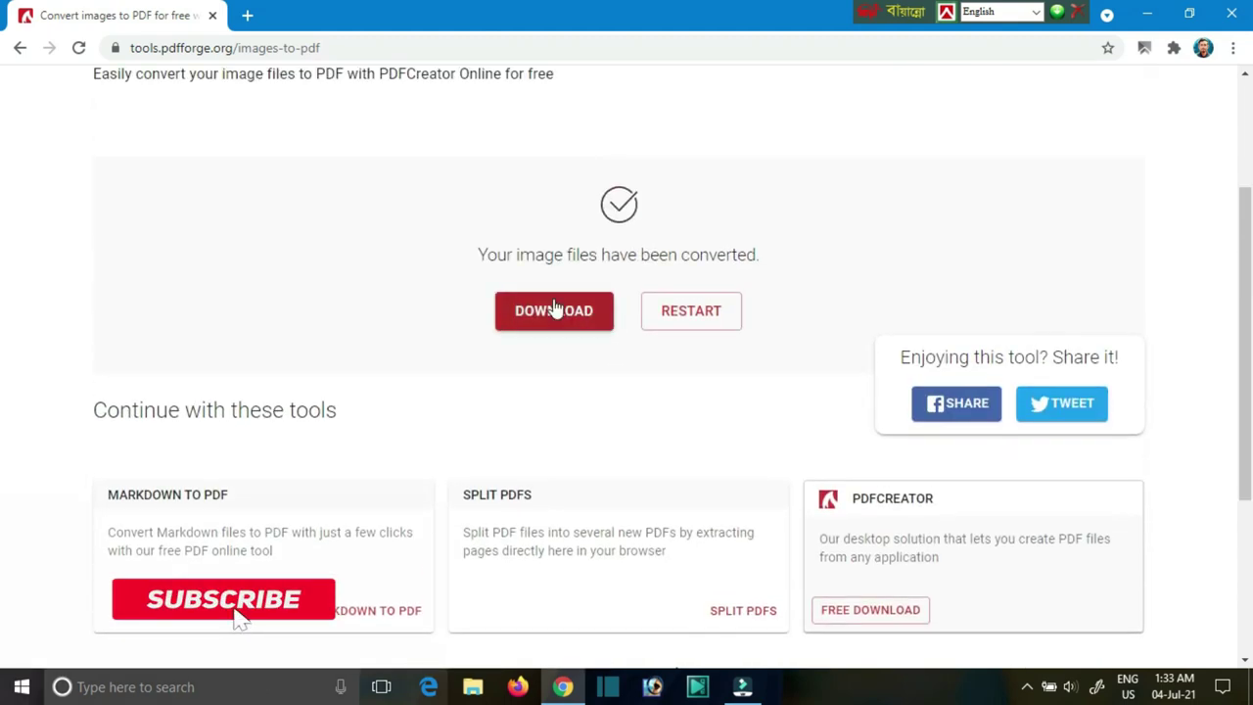
{"action": "scroll", "coordinate": [688, 255], "scroll_direction": "up", "scroll_amount": 1}
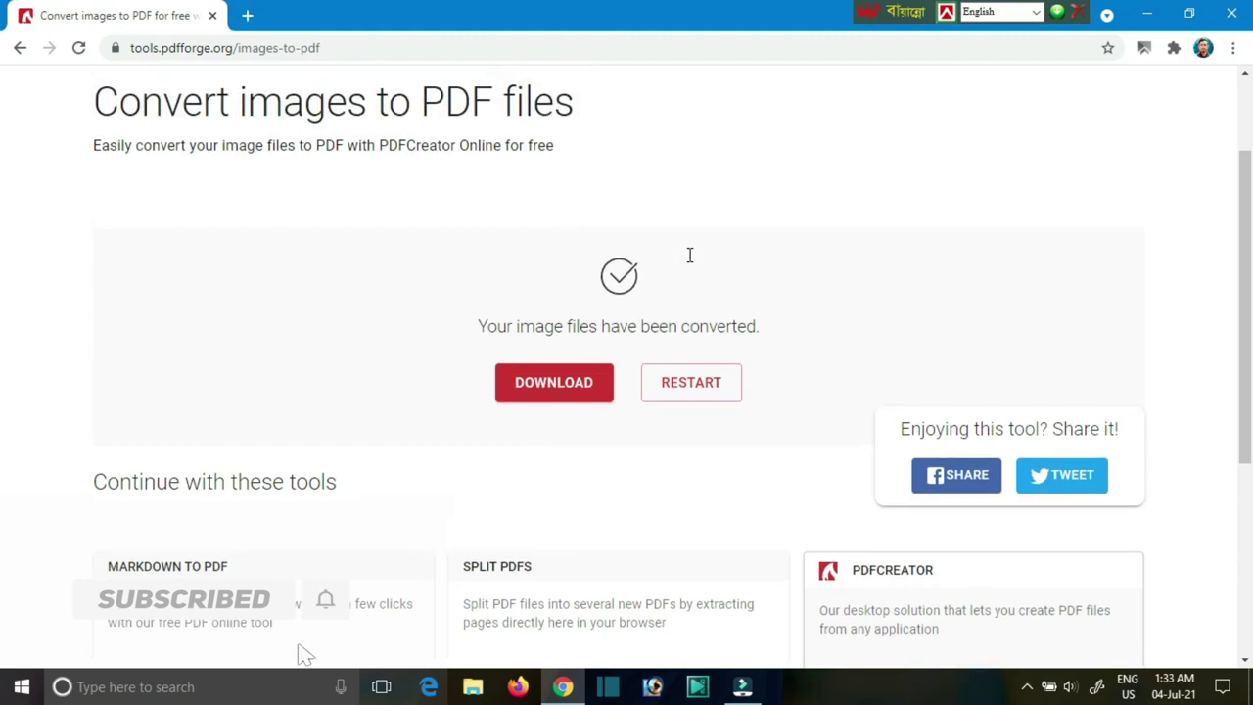
Circle the conversion result and its Download button in red with the screen annotation tool, and clear the marks.
{"action": "left_click", "coordinate": [1026, 686]}
{"action": "right_click", "coordinate": [1030, 654]}
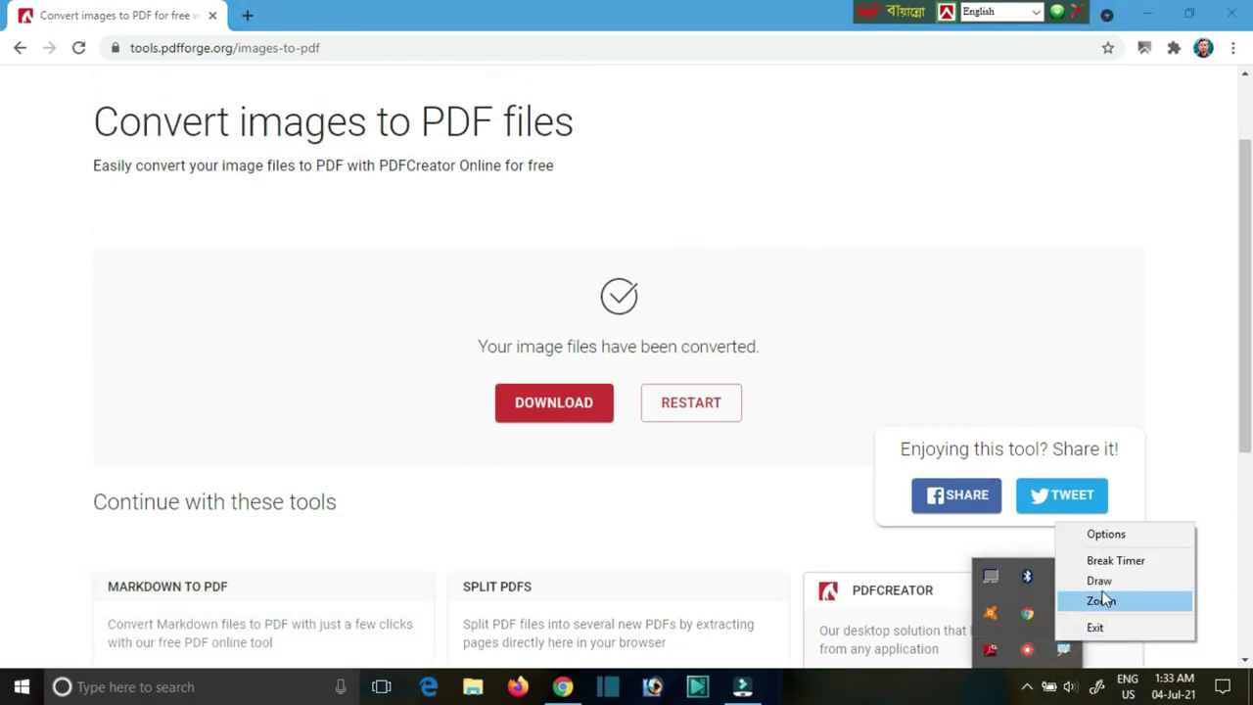
{"action": "left_click", "coordinate": [1098, 582]}
{"action": "mouse_move", "coordinate": [431, 360]}
{"action": "left_mouse_down"}
{"action": "mouse_move", "coordinate": [529, 296]}
{"action": "mouse_move", "coordinate": [699, 287]}
{"action": "mouse_move", "coordinate": [803, 382]}
{"action": "mouse_move", "coordinate": [619, 492]}
{"action": "mouse_move", "coordinate": [382, 370]}
{"action": "mouse_move", "coordinate": [446, 339]}
{"action": "left_mouse_up"}
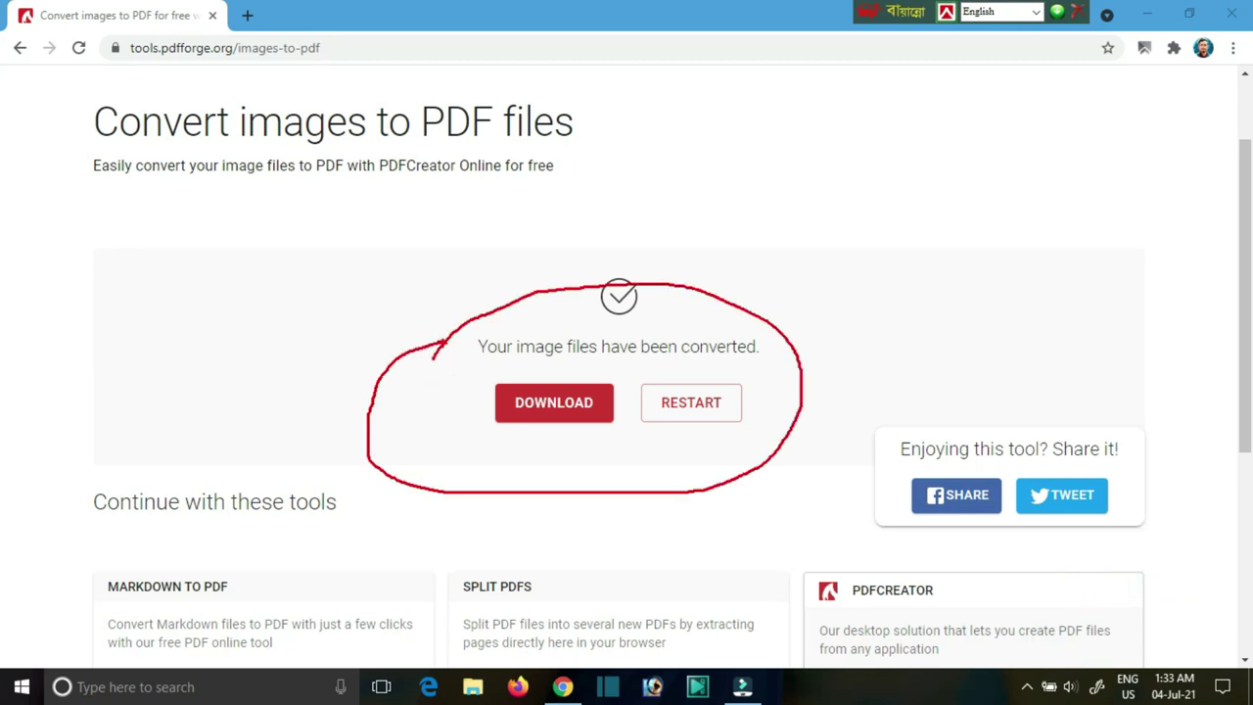
{"action": "mouse_move", "coordinate": [486, 382]}
{"action": "left_mouse_down"}
{"action": "mouse_move", "coordinate": [593, 358]}
{"action": "mouse_move", "coordinate": [633, 396]}
{"action": "mouse_move", "coordinate": [529, 465]}
{"action": "mouse_move", "coordinate": [489, 388]}
{"action": "left_mouse_up"}
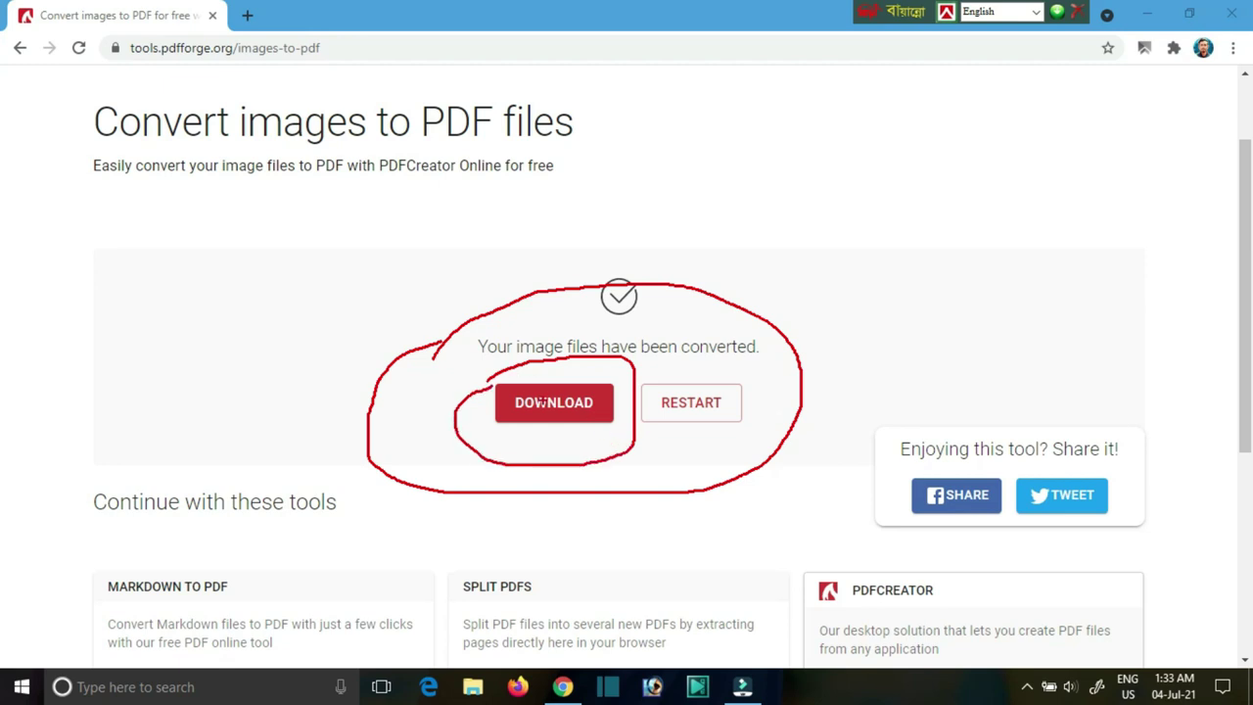
{"action": "key", "text": "Escape"}
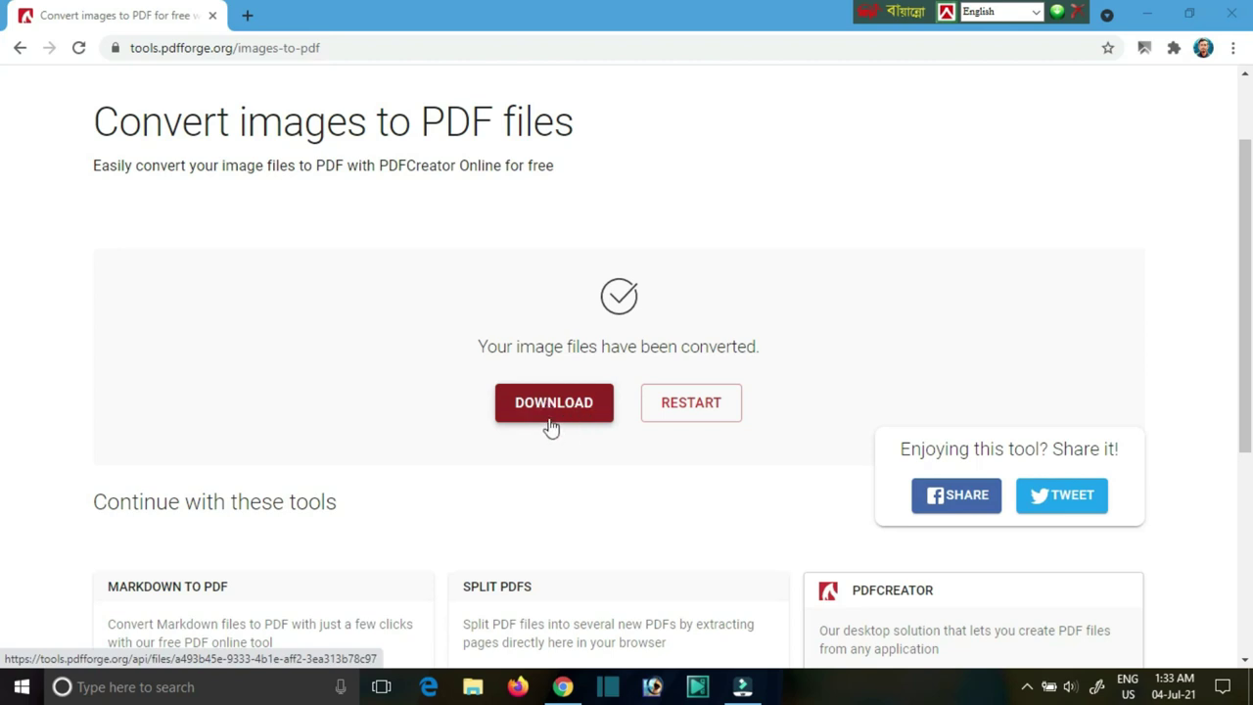
Download the converted PDF, and temporarily circle its entry in the browser's download bar in red with the screen annotation tool.
{"action": "left_click", "coordinate": [550, 415]}
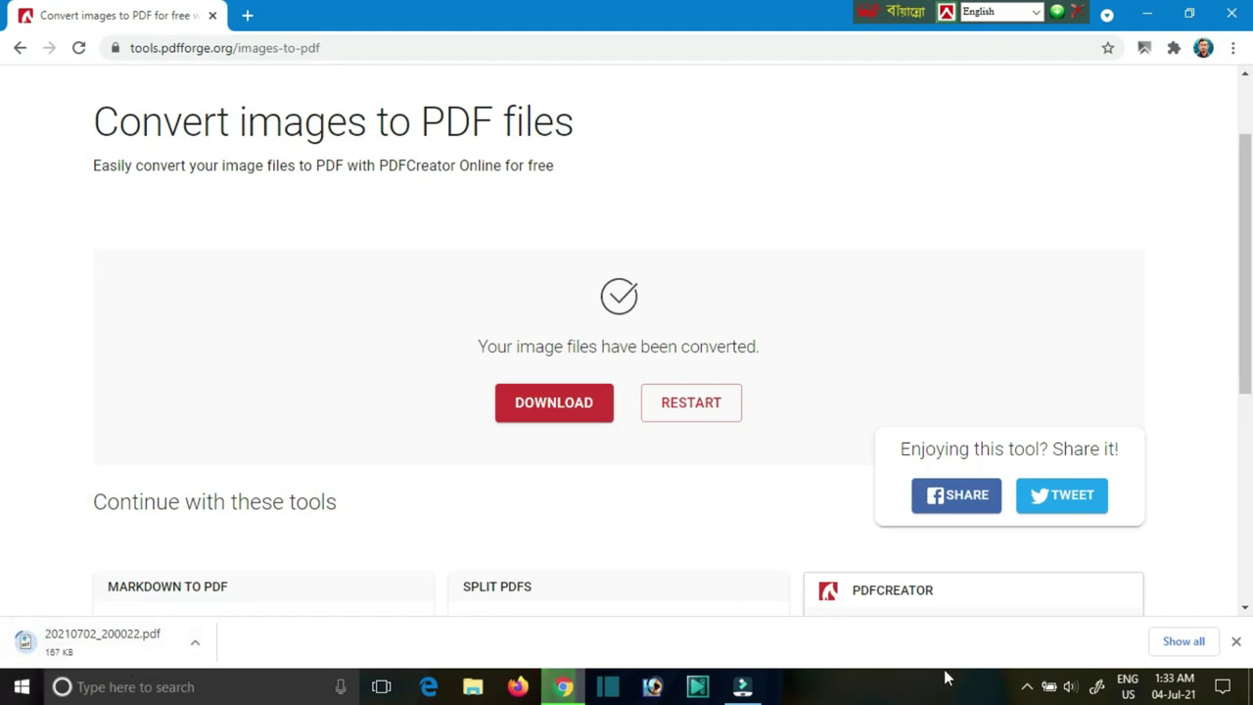
{"action": "left_click", "coordinate": [1027, 686]}
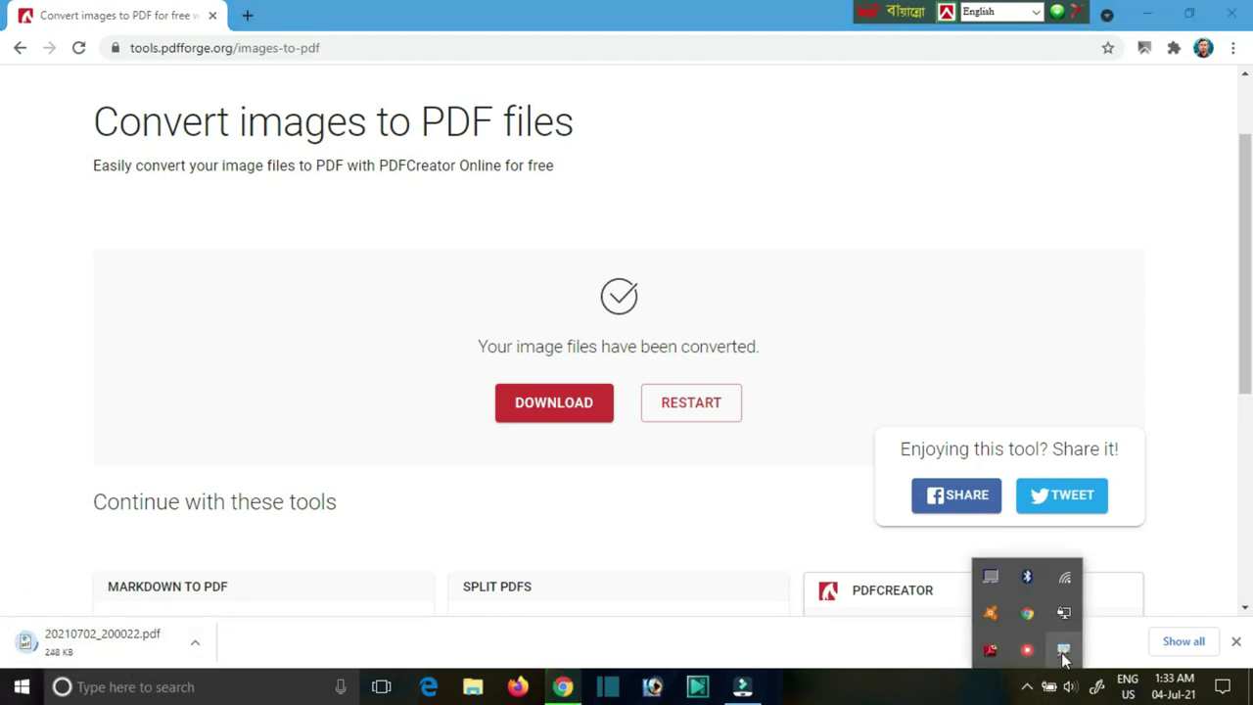
{"action": "right_click", "coordinate": [1064, 658]}
{"action": "left_click", "coordinate": [1105, 591]}
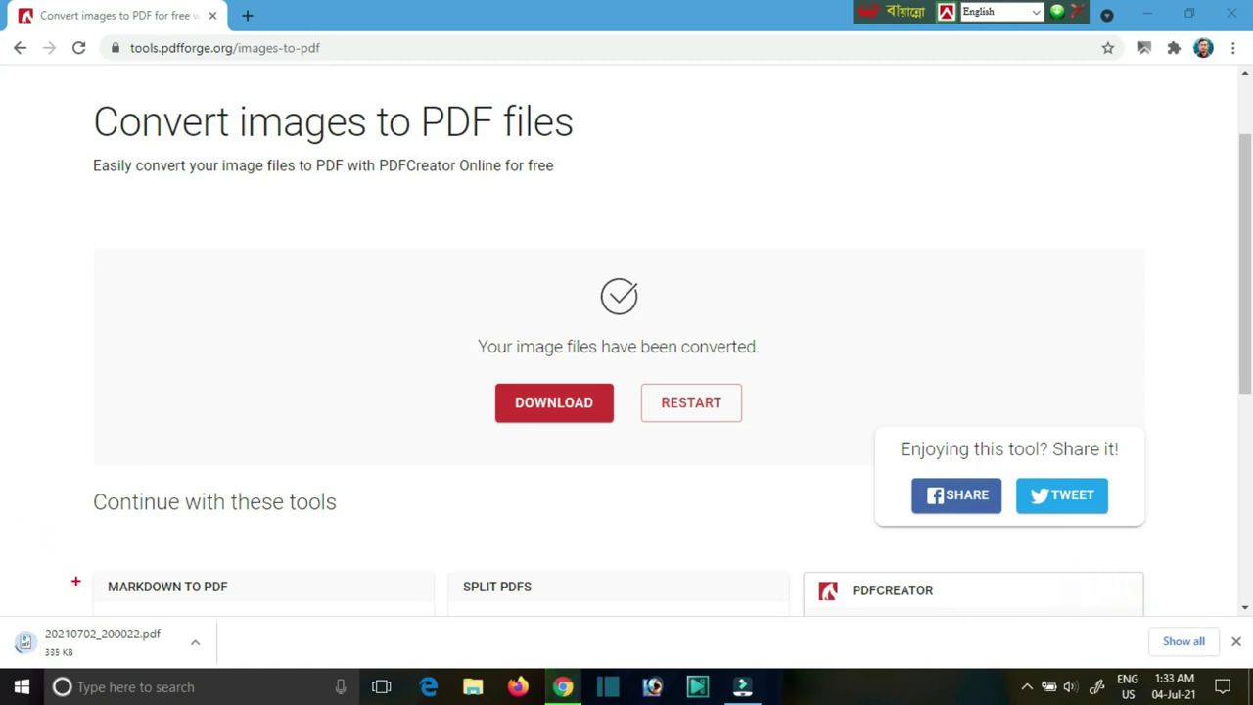
{"action": "left_click_drag", "start_coordinate": [46, 599], "coordinate": [242, 615]}
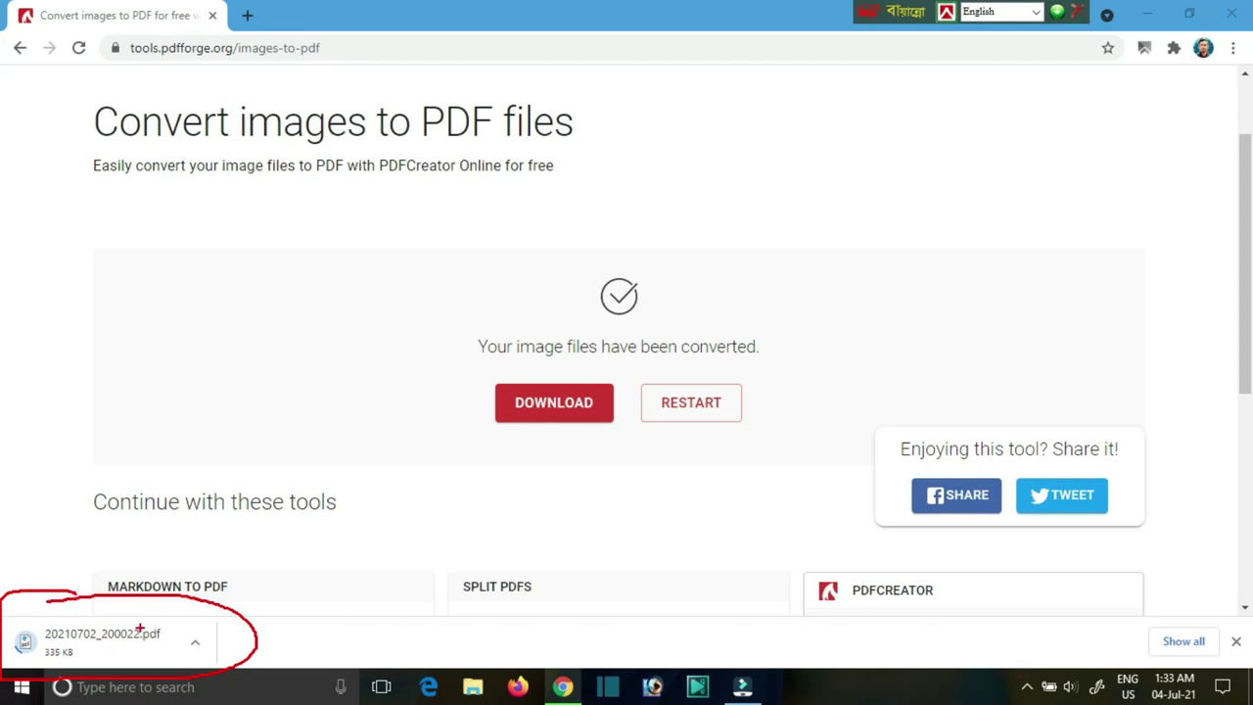
{"action": "key", "text": "Escape"}
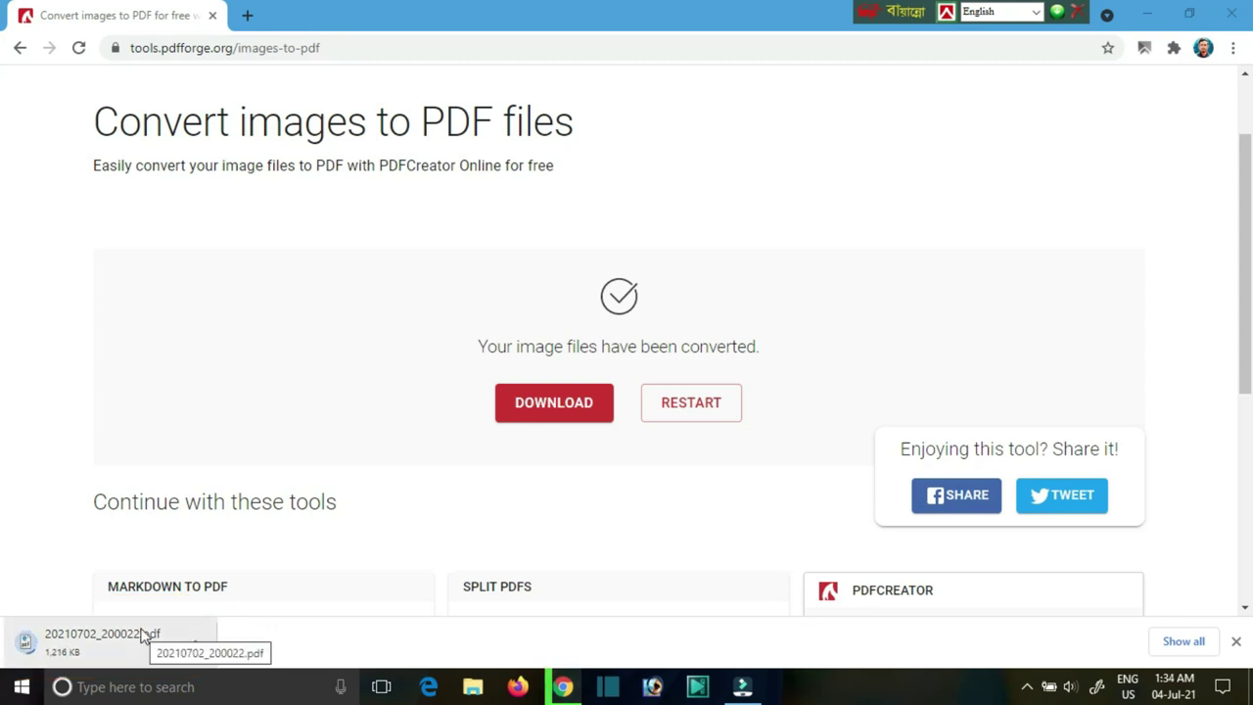
Open the downloaded file 20210702_200022.pdf in a browser tab.
{"action": "key", "text": "ctrl+1"}
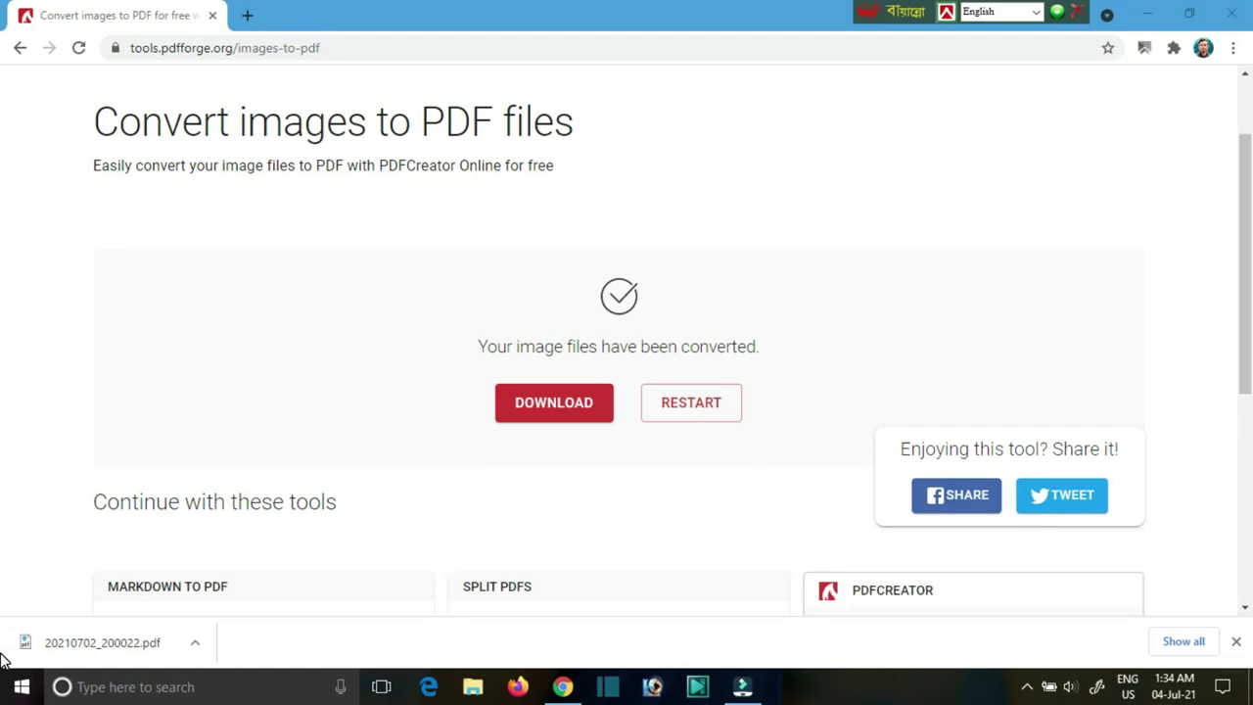
{"action": "left_click", "coordinate": [193, 642]}
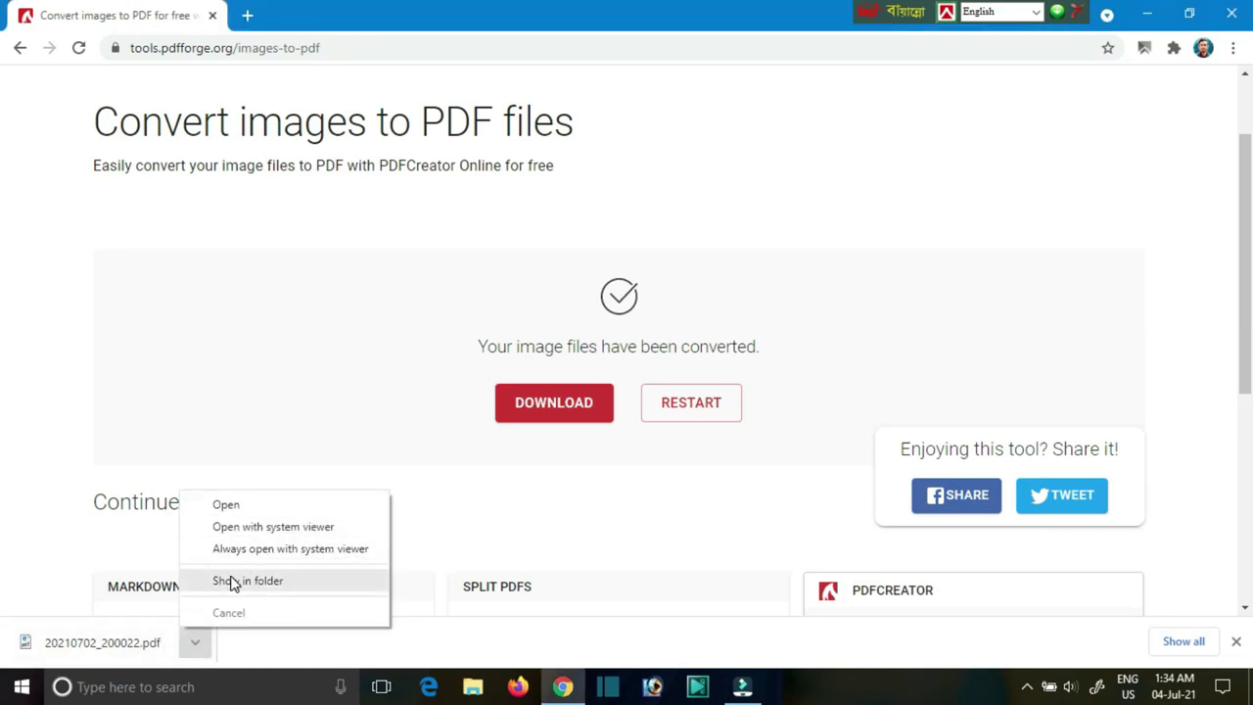
{"action": "left_click", "coordinate": [222, 506]}
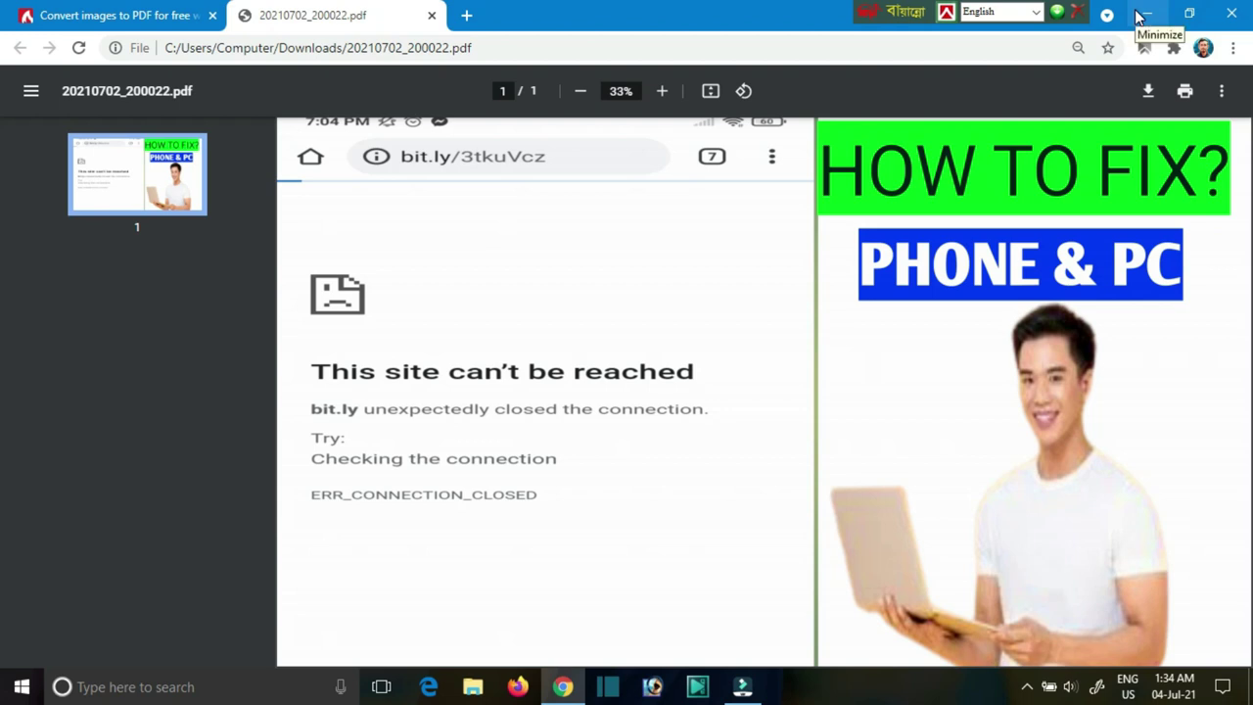
Minimize the browser and open the Downloads folder in File Explorer from This PC.
{"action": "left_click", "coordinate": [1165, 13]}
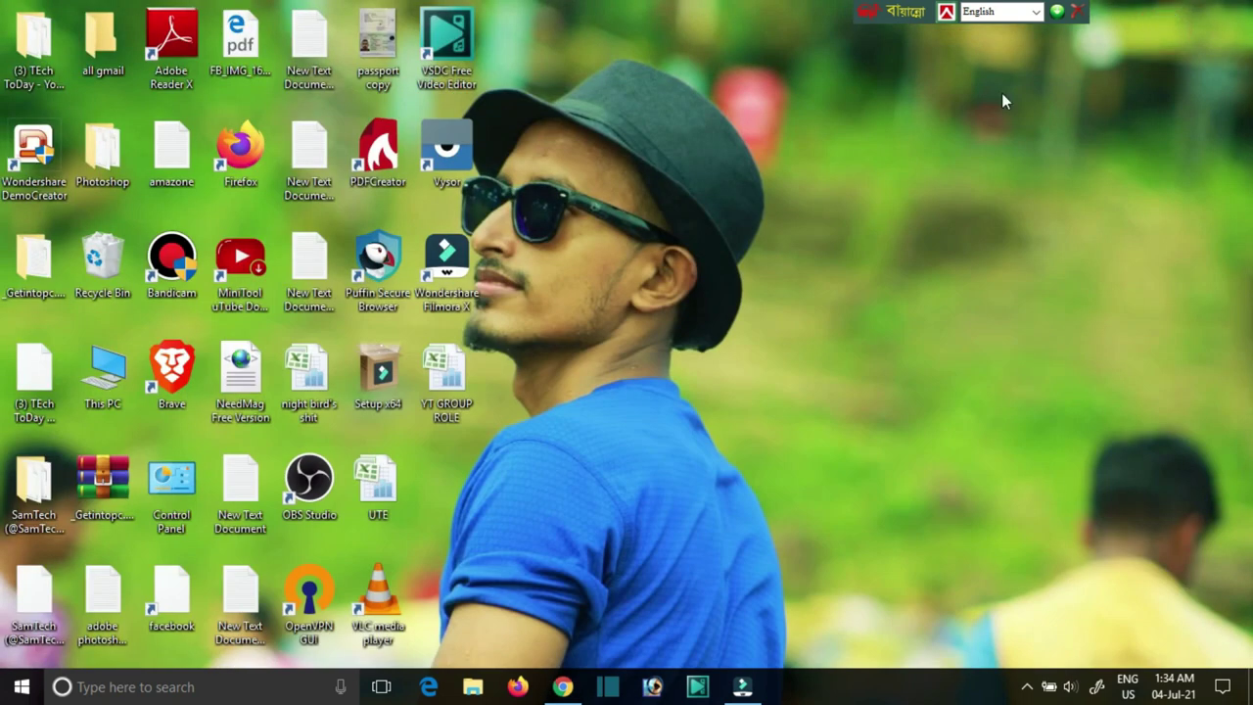
{"action": "double_click", "coordinate": [103, 372]}
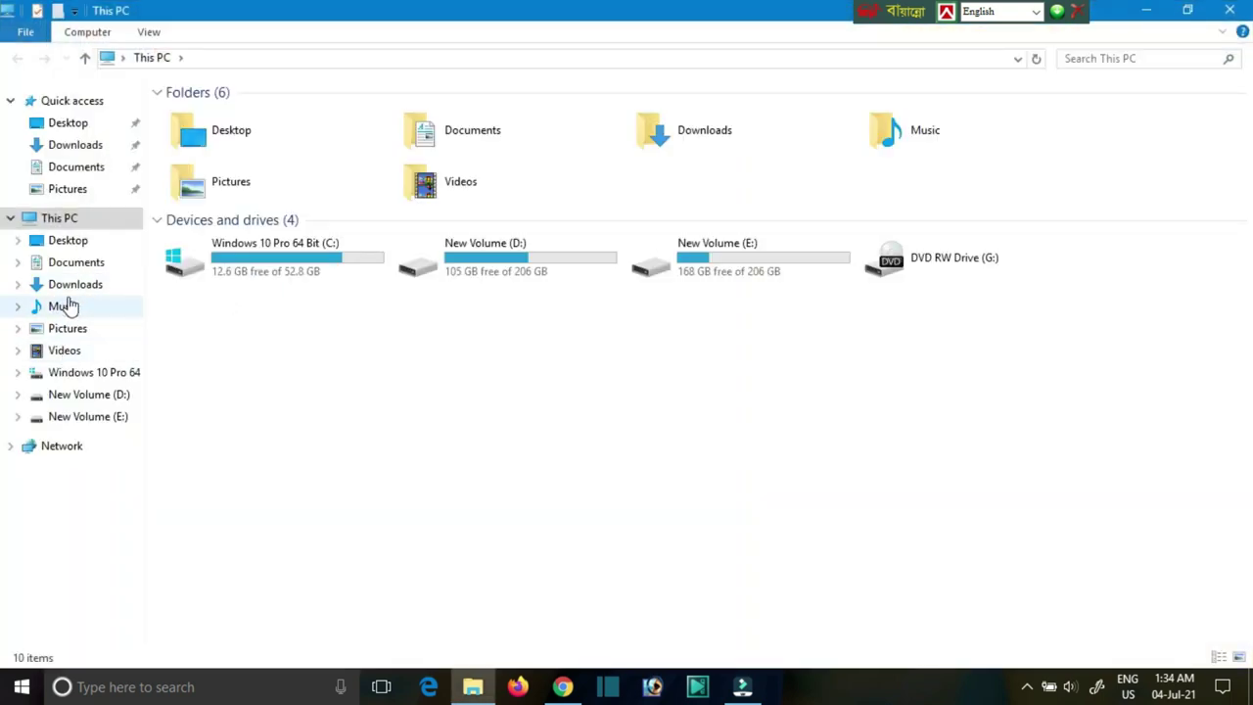
{"action": "left_click", "coordinate": [72, 285]}
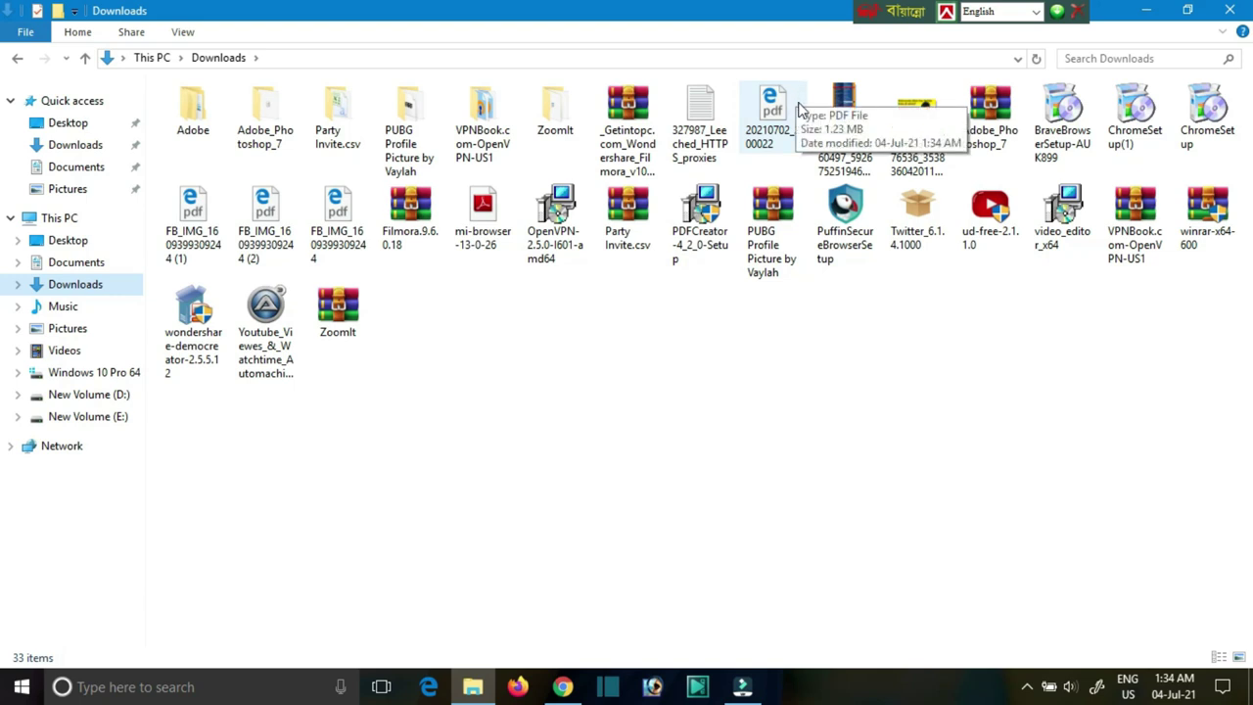
Circle the 20210702_200022 PDF file in the Downloads folder in red with the screen annotation tool.
{"action": "left_click", "coordinate": [1026, 686]}
{"action": "right_click", "coordinate": [1064, 623]}
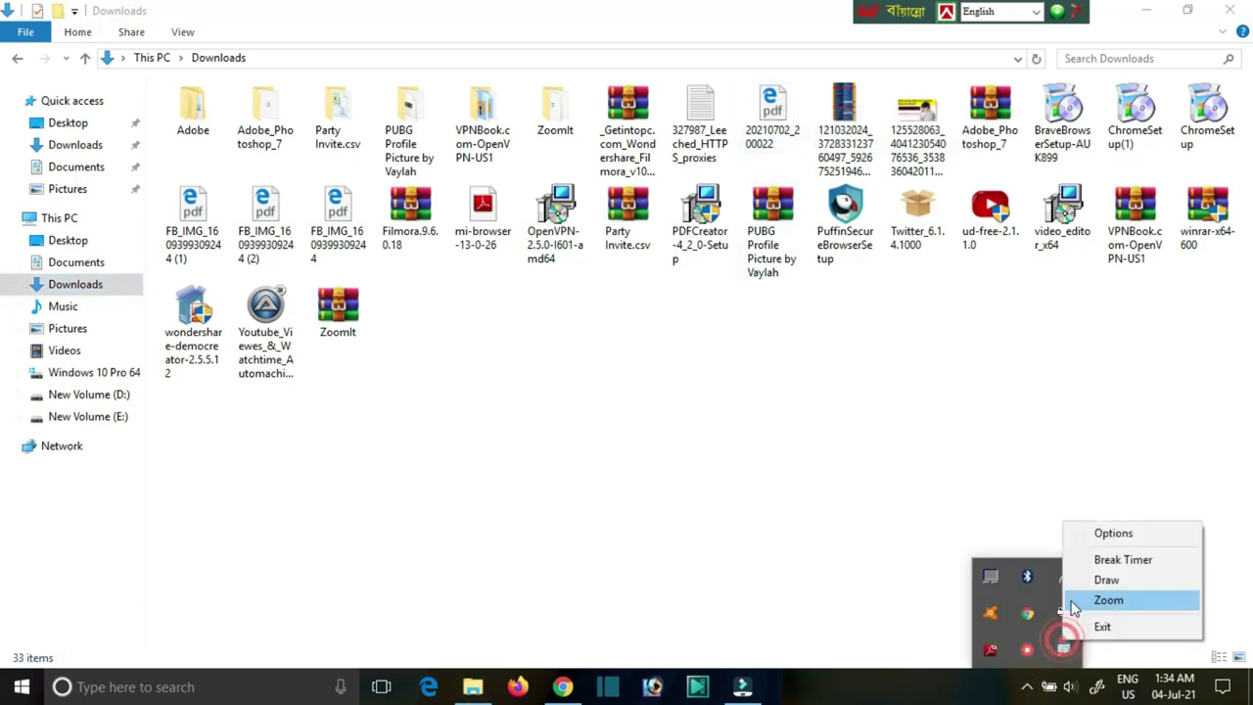
{"action": "left_click", "coordinate": [1094, 581]}
{"action": "mouse_move", "coordinate": [723, 99]}
{"action": "left_mouse_down"}
{"action": "mouse_move", "coordinate": [800, 74]}
{"action": "mouse_move", "coordinate": [811, 139]}
{"action": "left_mouse_up"}
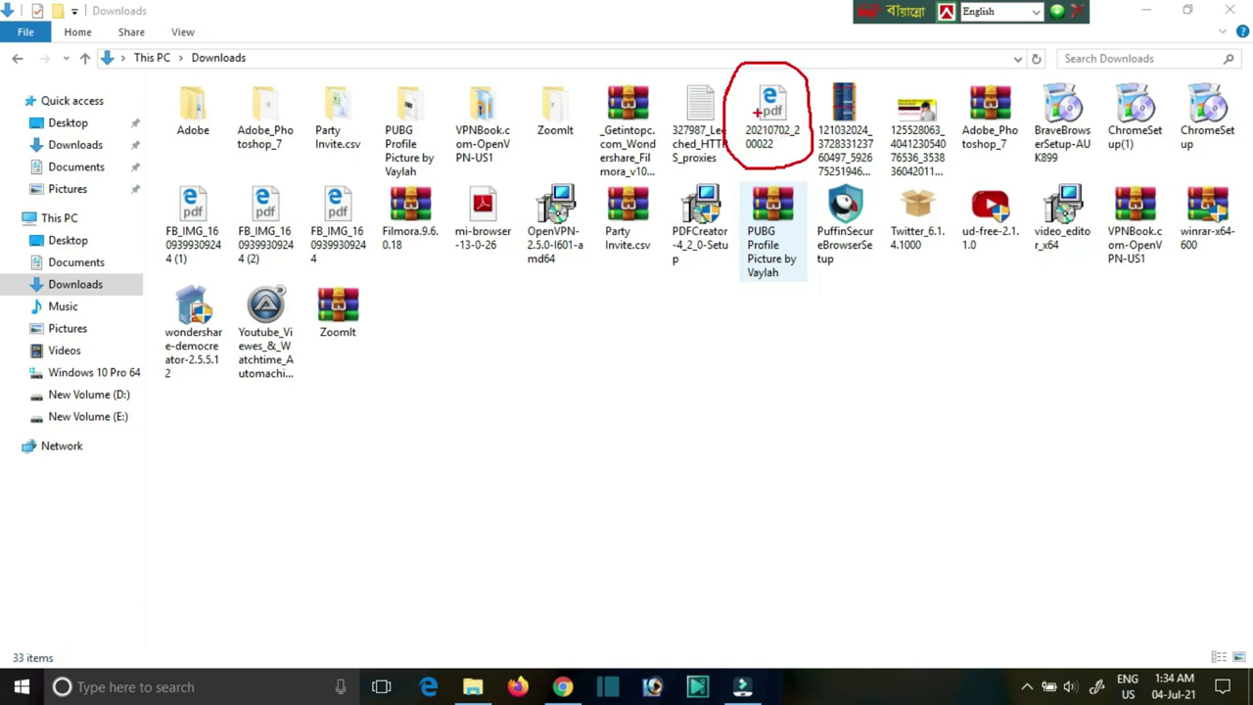
Clear the red annotation, open the 20210702_200022 PDF to check it, and close the viewer and the Downloads window.
{"action": "key", "text": "Escape"}
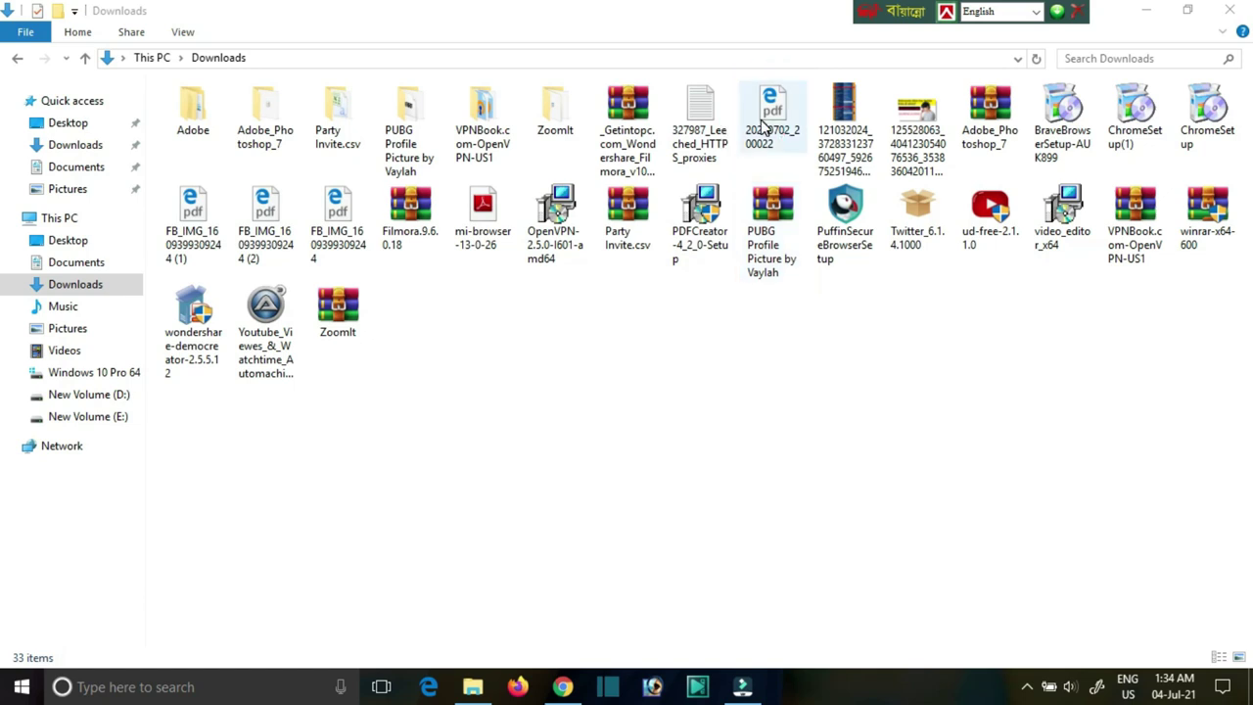
{"action": "double_click", "coordinate": [762, 119]}
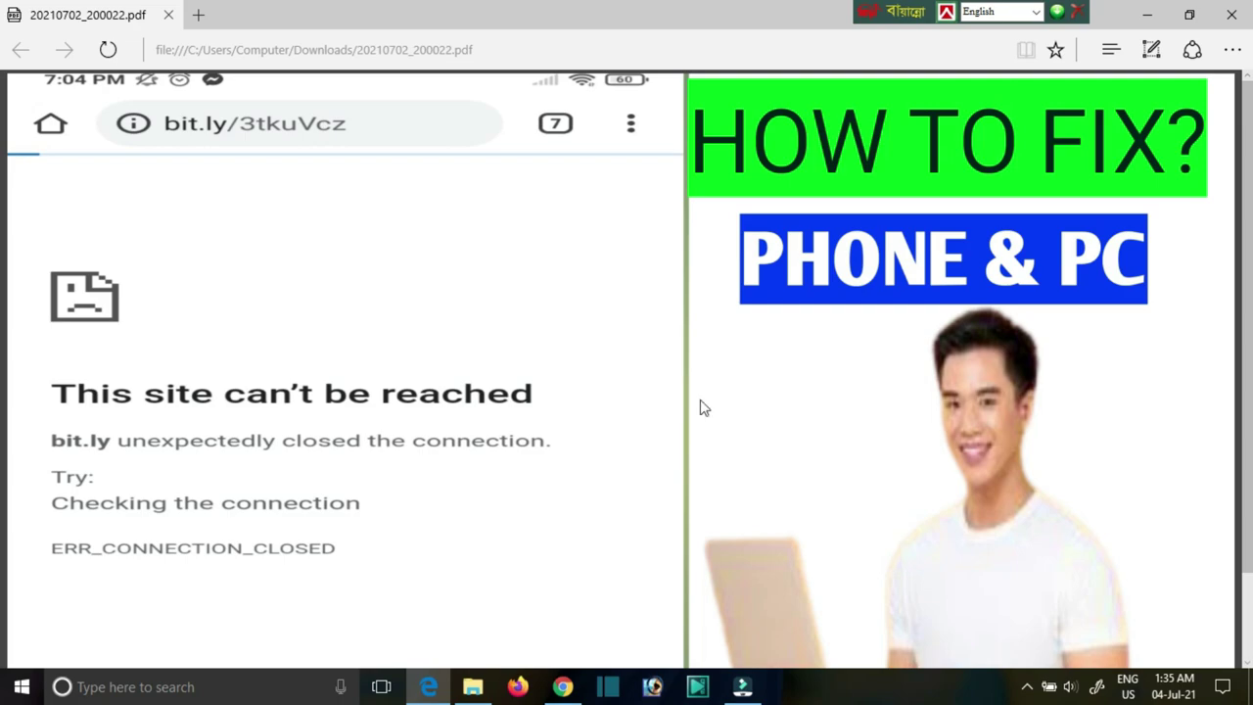
{"action": "left_click", "coordinate": [1231, 14]}
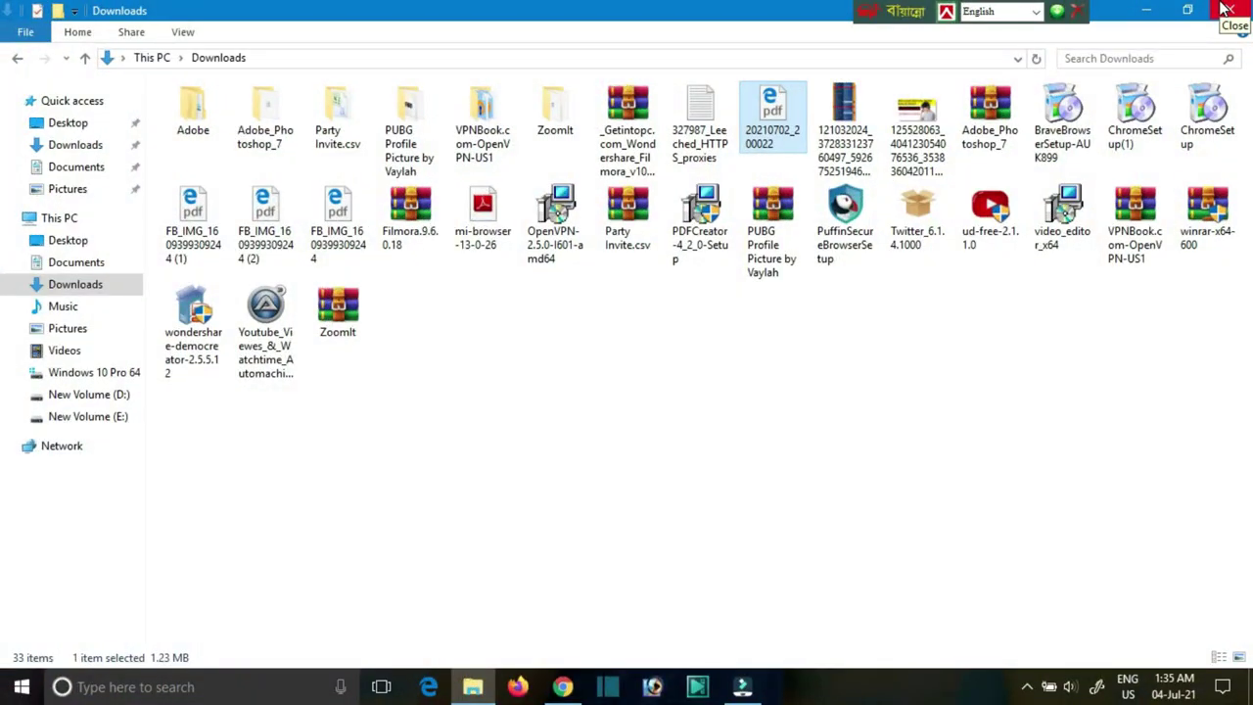
{"action": "left_click", "coordinate": [1225, 10]}
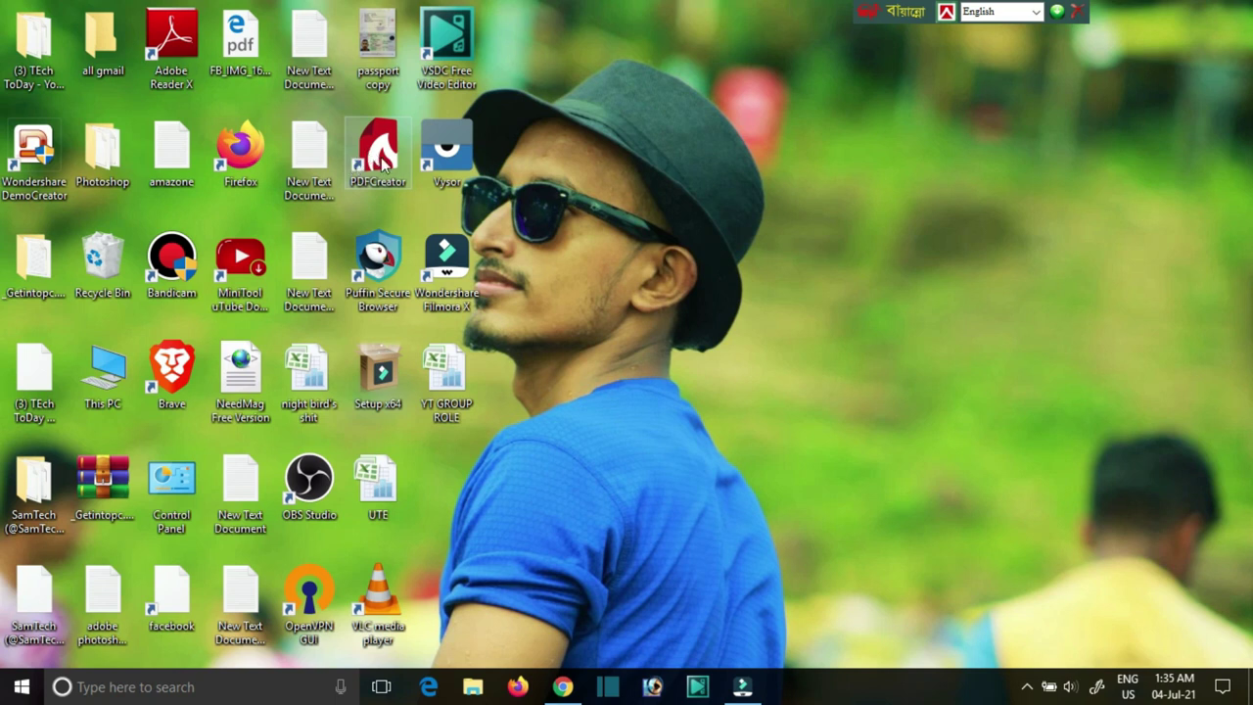
Start the screen annotation tool's Draw mode over the desktop, and launch PDFCreator from its desktop shortcut.
{"action": "left_click", "coordinate": [1028, 688]}
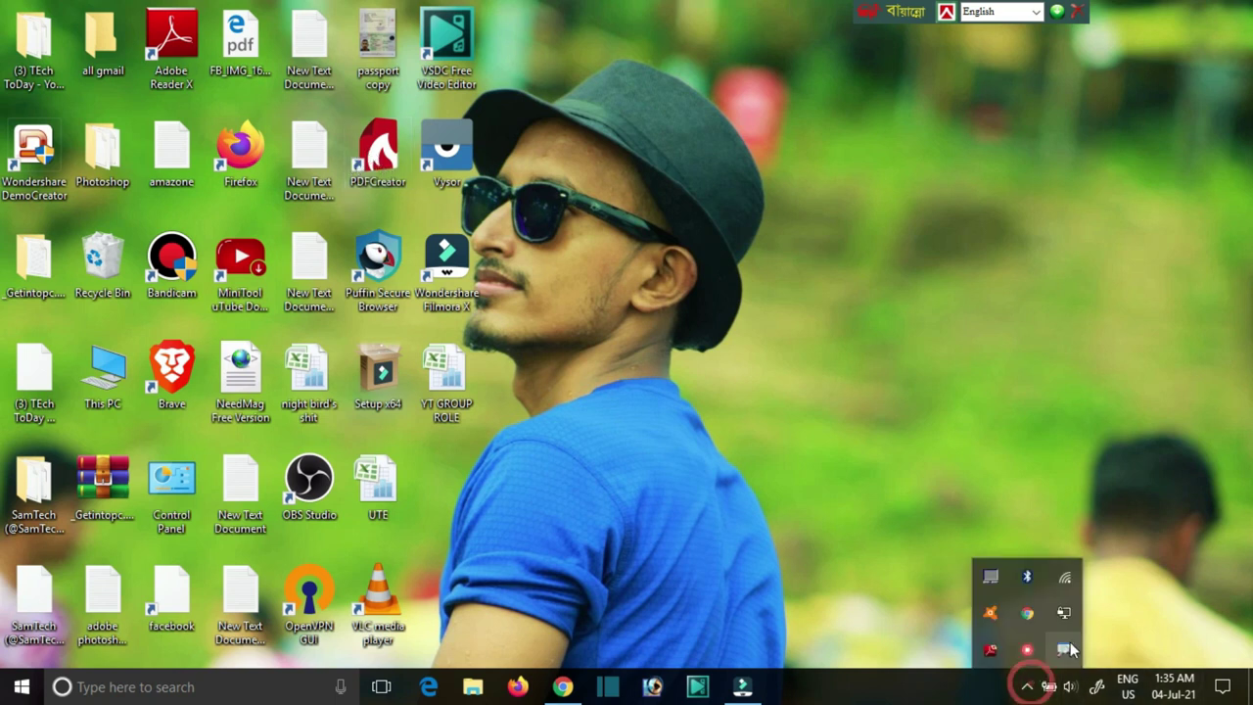
{"action": "right_click", "coordinate": [1064, 625]}
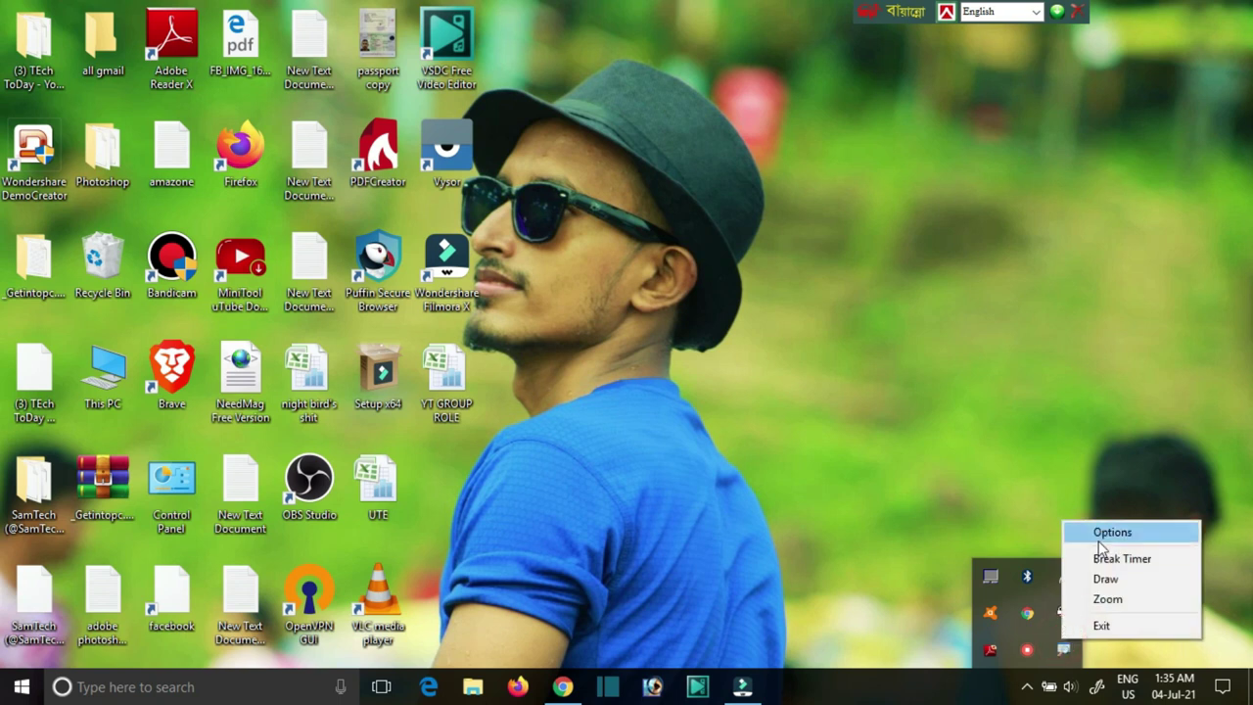
{"action": "left_click", "coordinate": [1105, 578]}
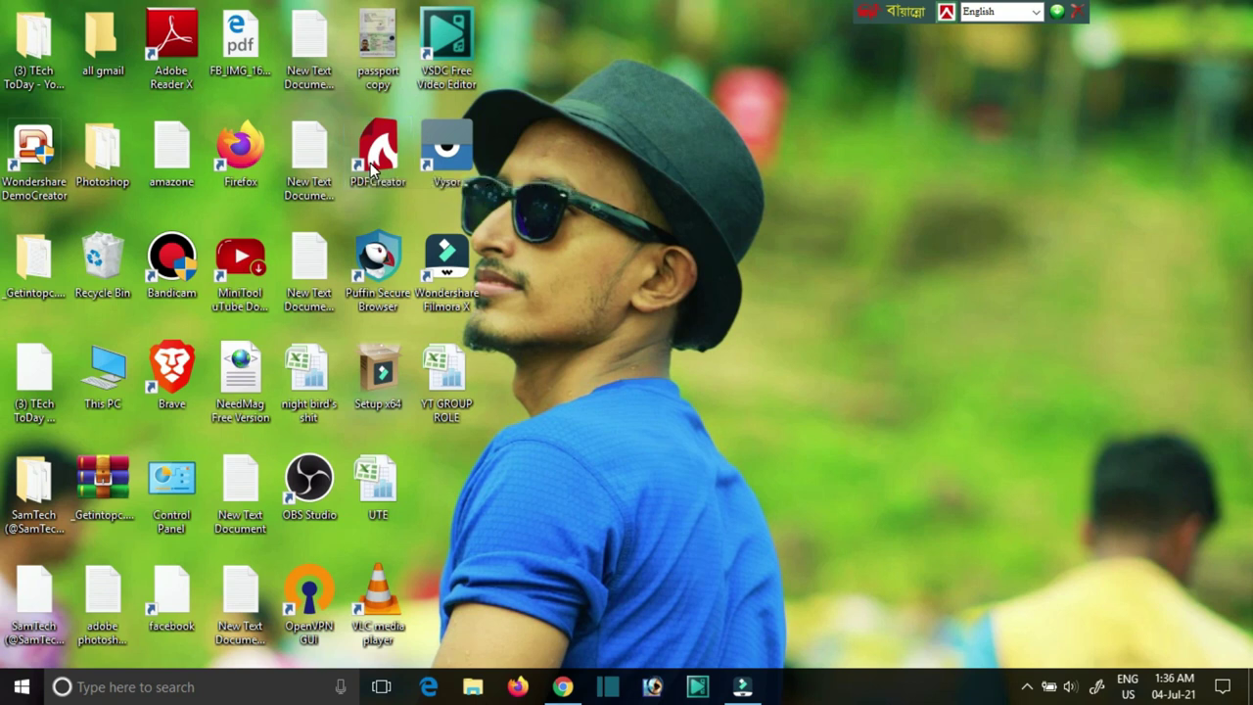
{"action": "double_click", "coordinate": [376, 157]}
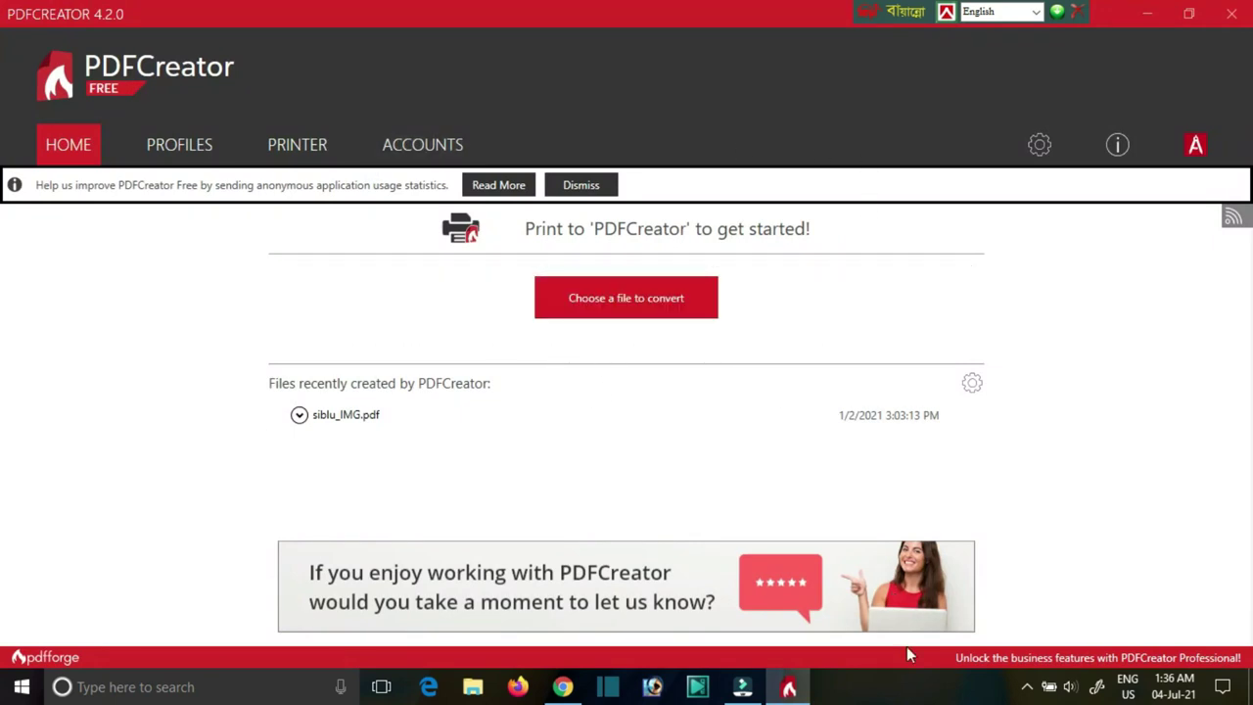
Circle the option for choosing a file to convert in red with the screen annotation tool, and clear the drawing.
{"action": "left_click", "coordinate": [1025, 688]}
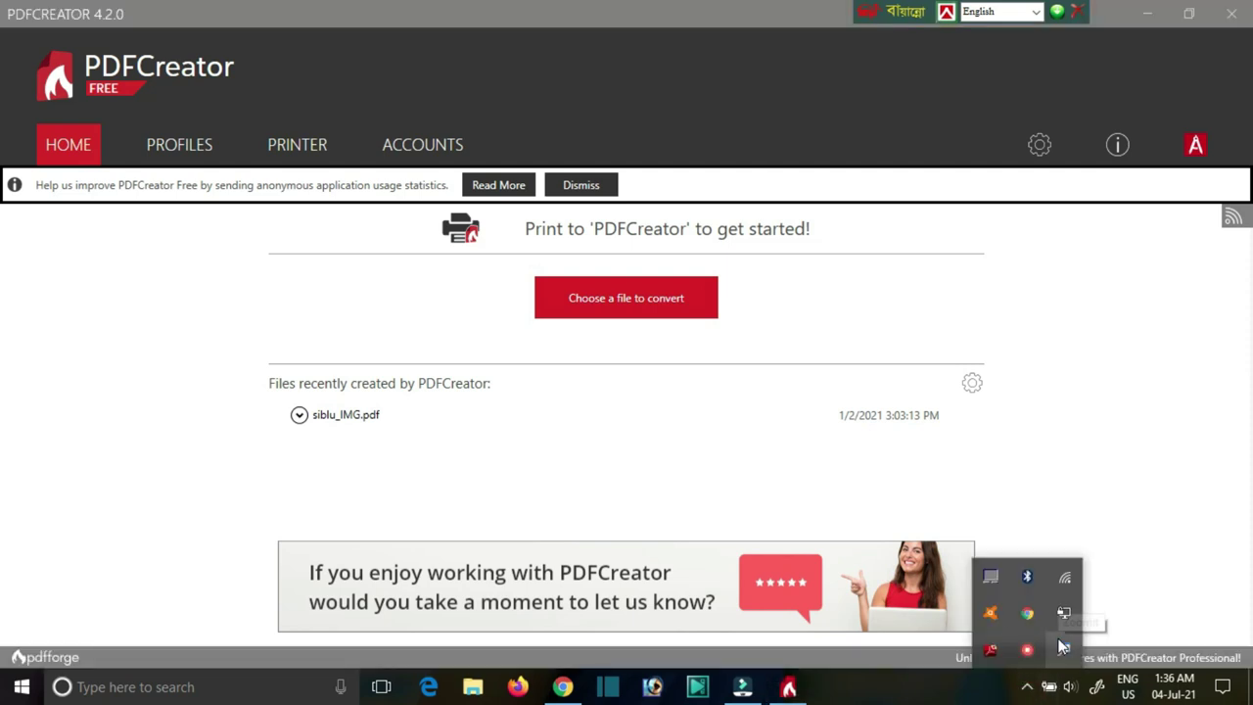
{"action": "right_click", "coordinate": [1060, 645]}
{"action": "left_click", "coordinate": [1086, 579]}
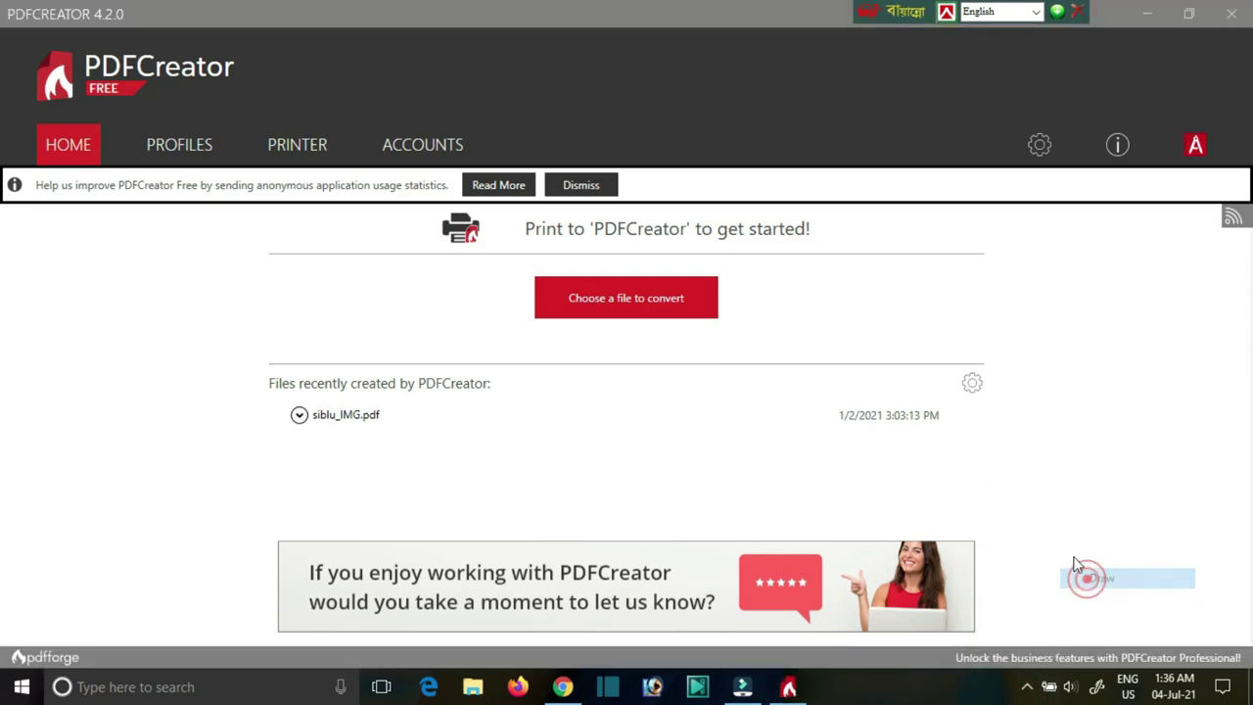
{"action": "mouse_move", "coordinate": [524, 264]}
{"action": "left_mouse_down"}
{"action": "mouse_move", "coordinate": [651, 260]}
{"action": "mouse_move", "coordinate": [769, 306]}
{"action": "mouse_move", "coordinate": [587, 378]}
{"action": "mouse_move", "coordinate": [524, 333]}
{"action": "left_mouse_up"}
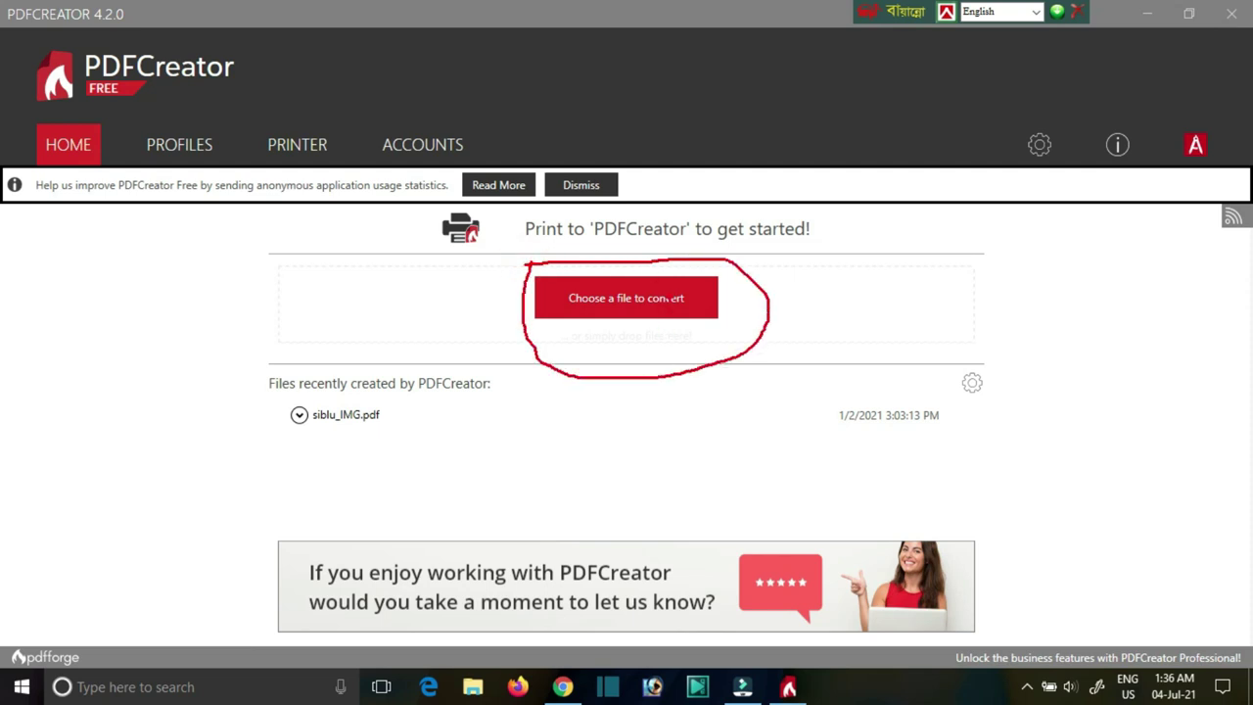
{"action": "key", "text": "Escape"}
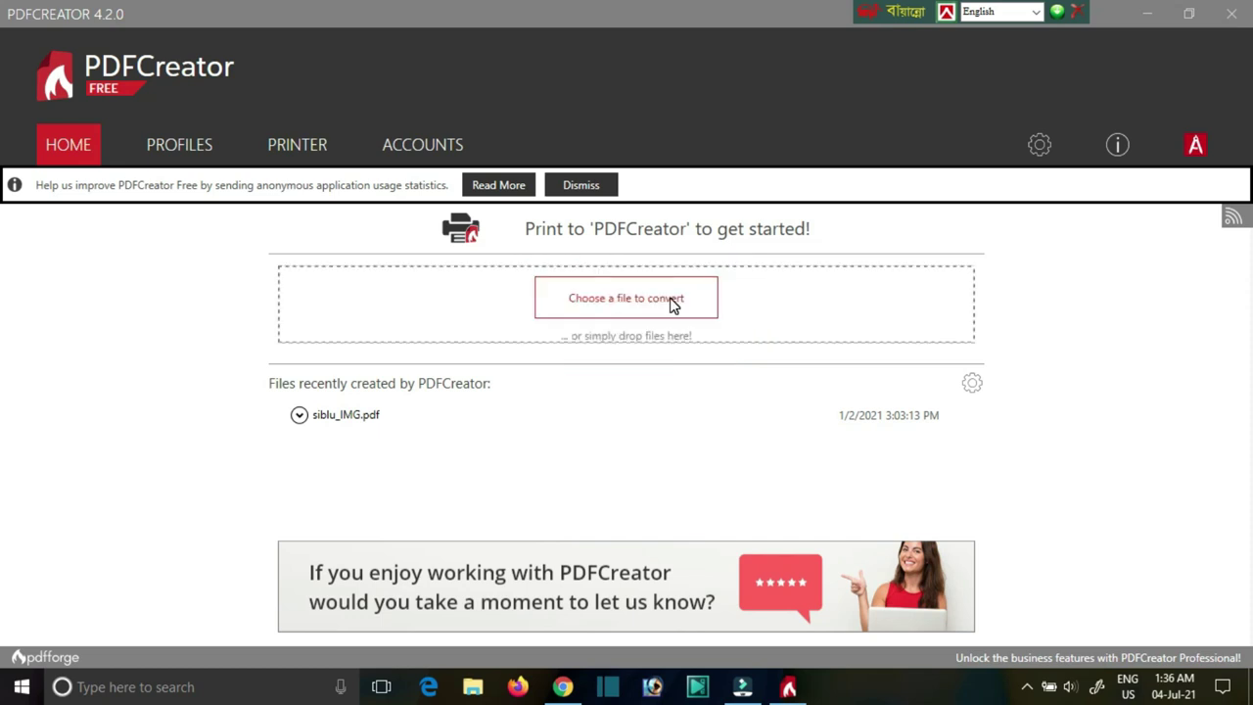
Choose the image 20210630_224402 from New folder in Pictures as the file to convert.
{"action": "left_click", "coordinate": [632, 294]}
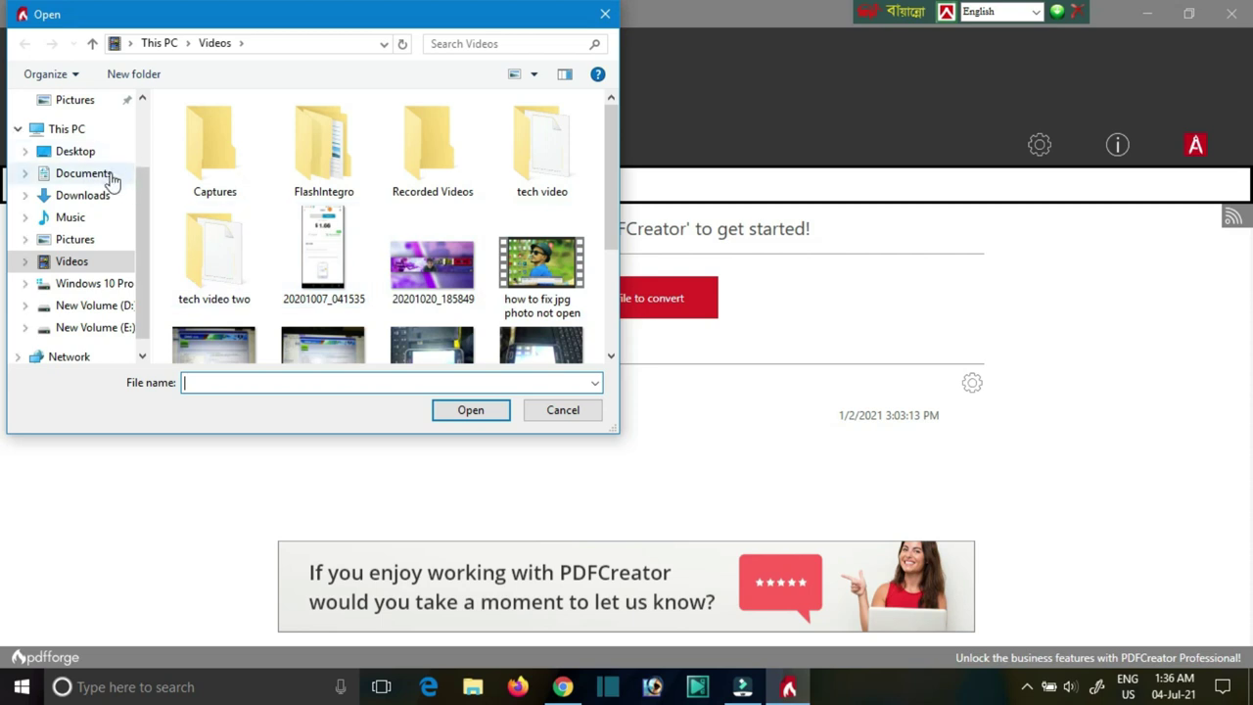
{"action": "left_click", "coordinate": [90, 173]}
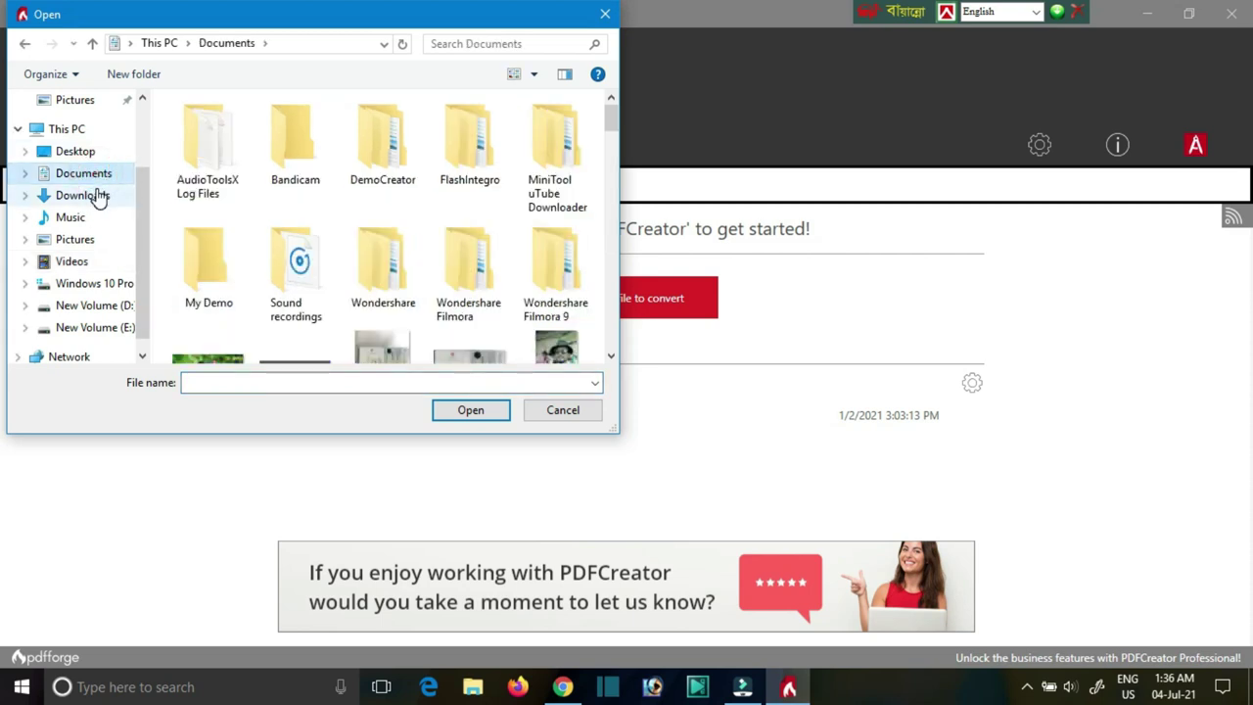
{"action": "left_click", "coordinate": [90, 195]}
{"action": "left_click", "coordinate": [78, 239]}
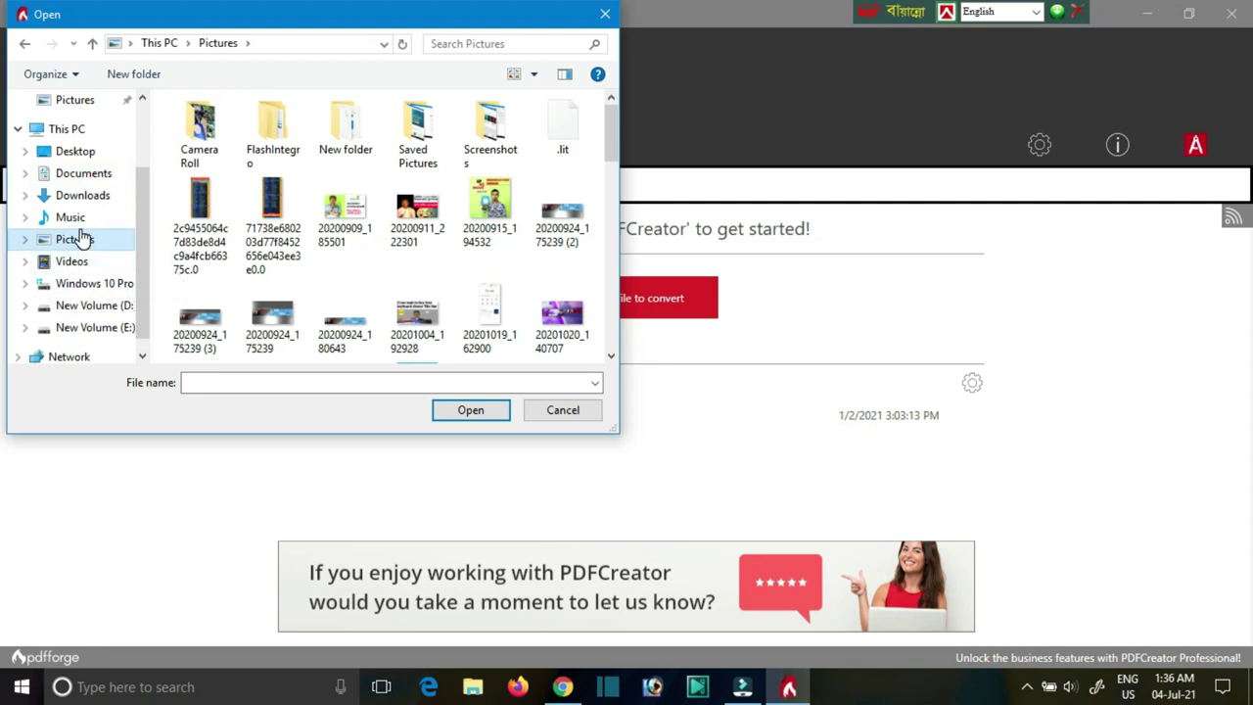
{"action": "left_click", "coordinate": [335, 130]}
{"action": "double_click", "coordinate": [336, 130]}
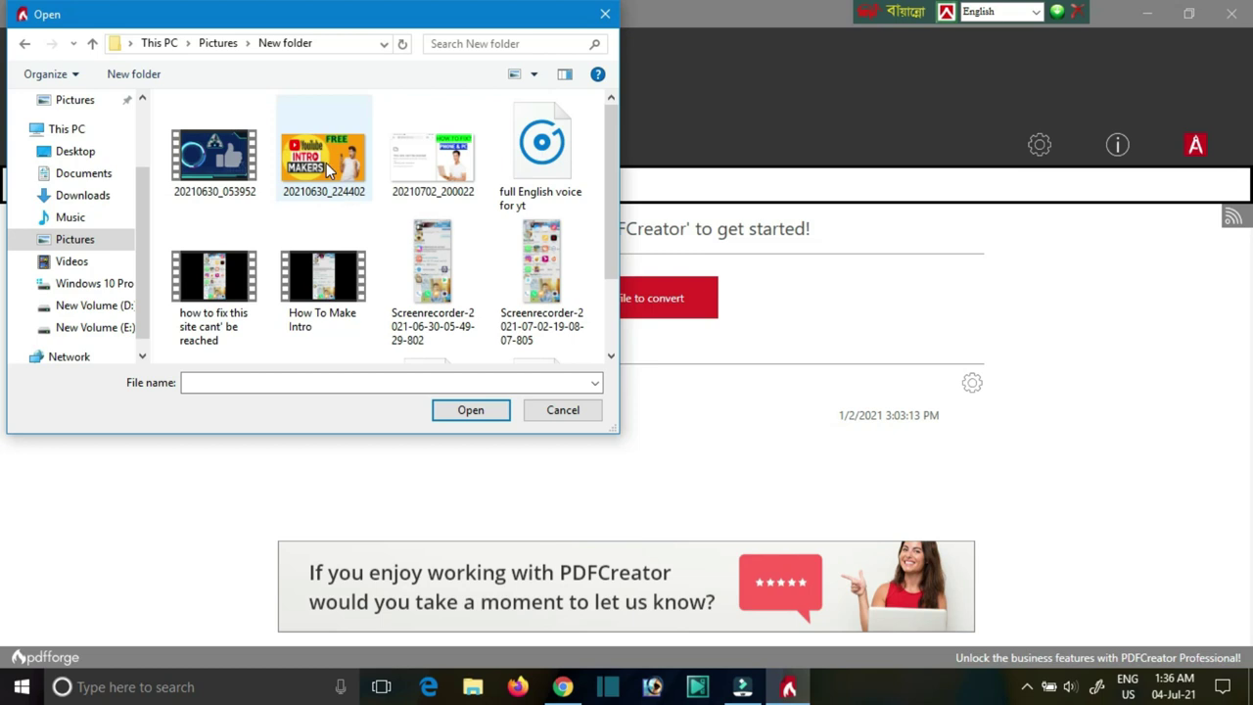
{"action": "left_click", "coordinate": [328, 168]}
{"action": "left_click", "coordinate": [470, 411]}
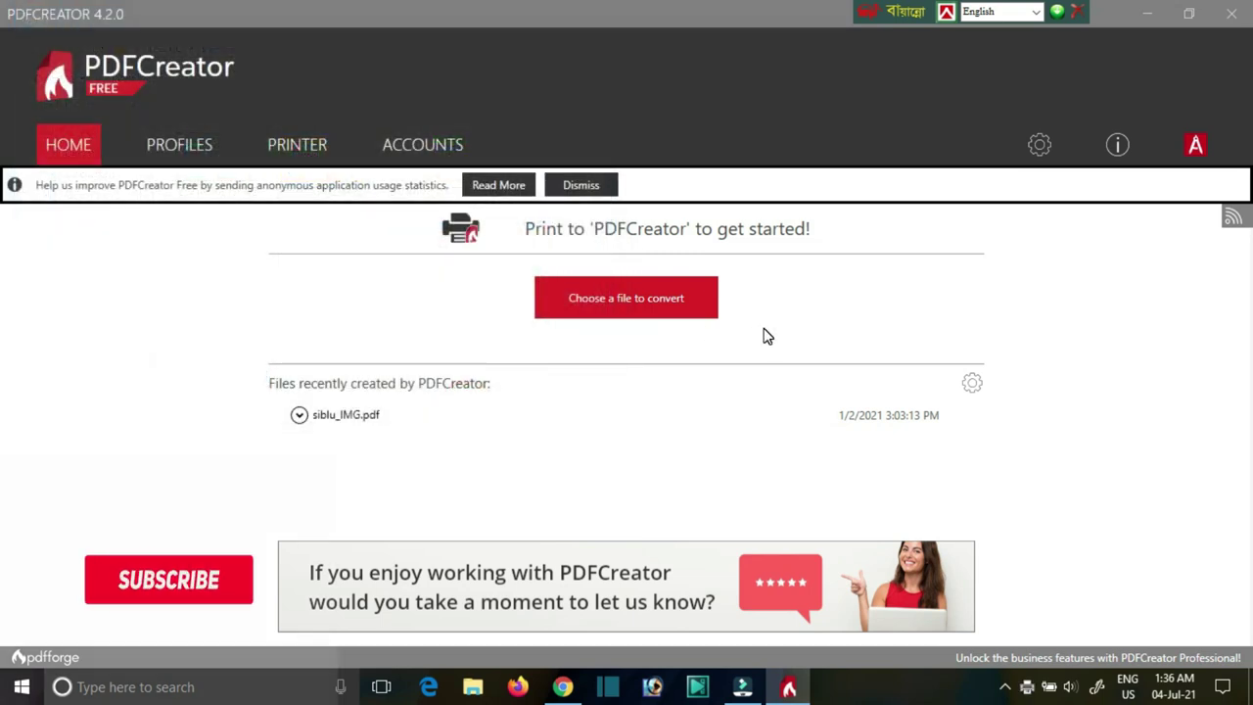
{"action": "left_click", "coordinate": [654, 329]}
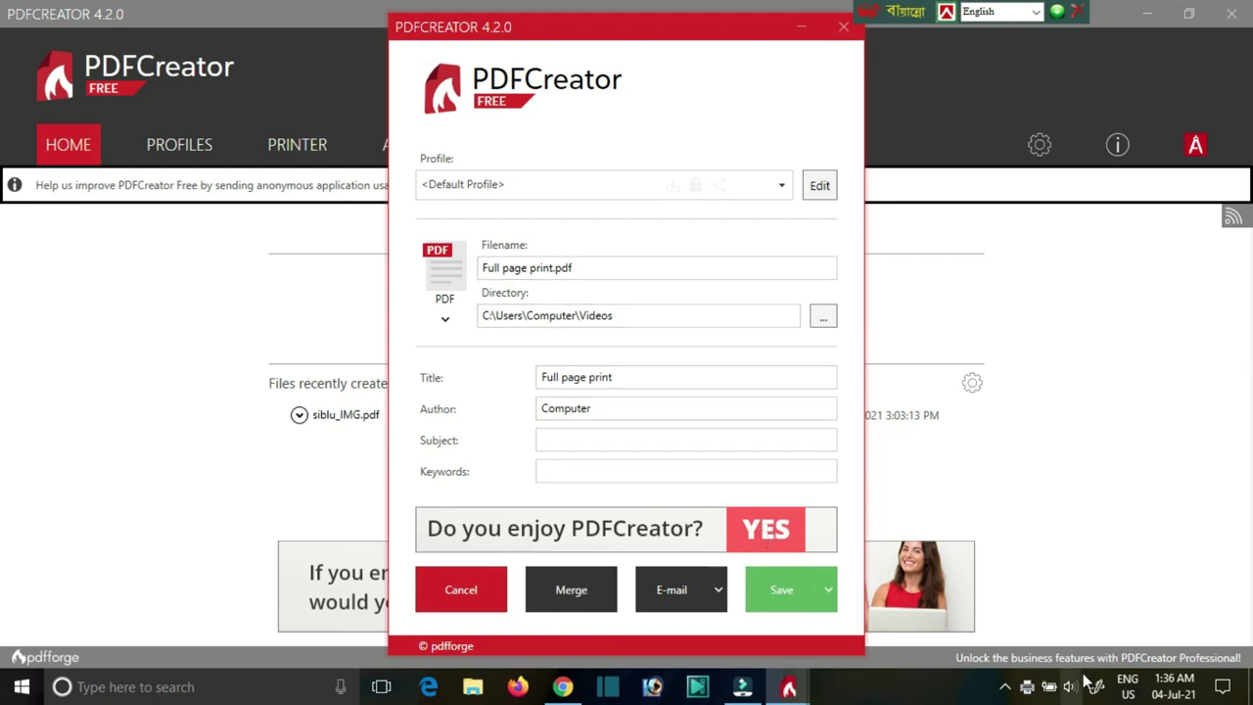
Circle the E-mail and Save options in red with the screen annotation tool, and clear the drawing.
{"action": "left_click", "coordinate": [1003, 691]}
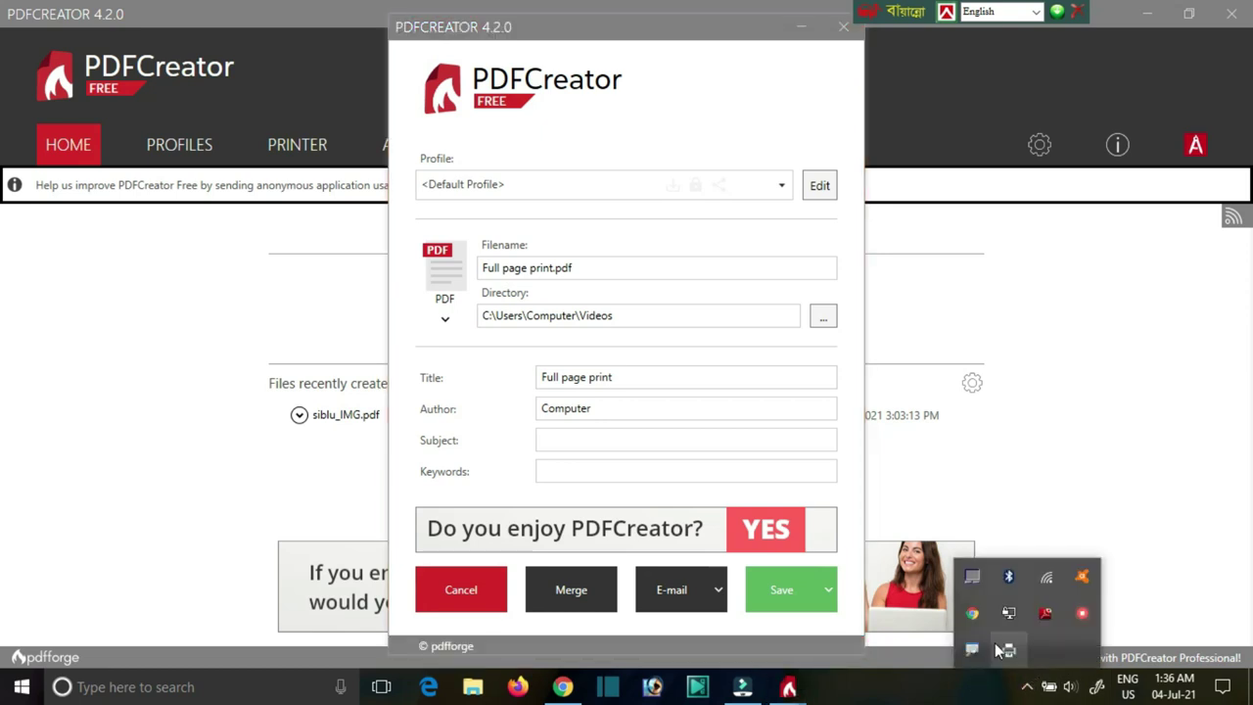
{"action": "right_click", "coordinate": [972, 652]}
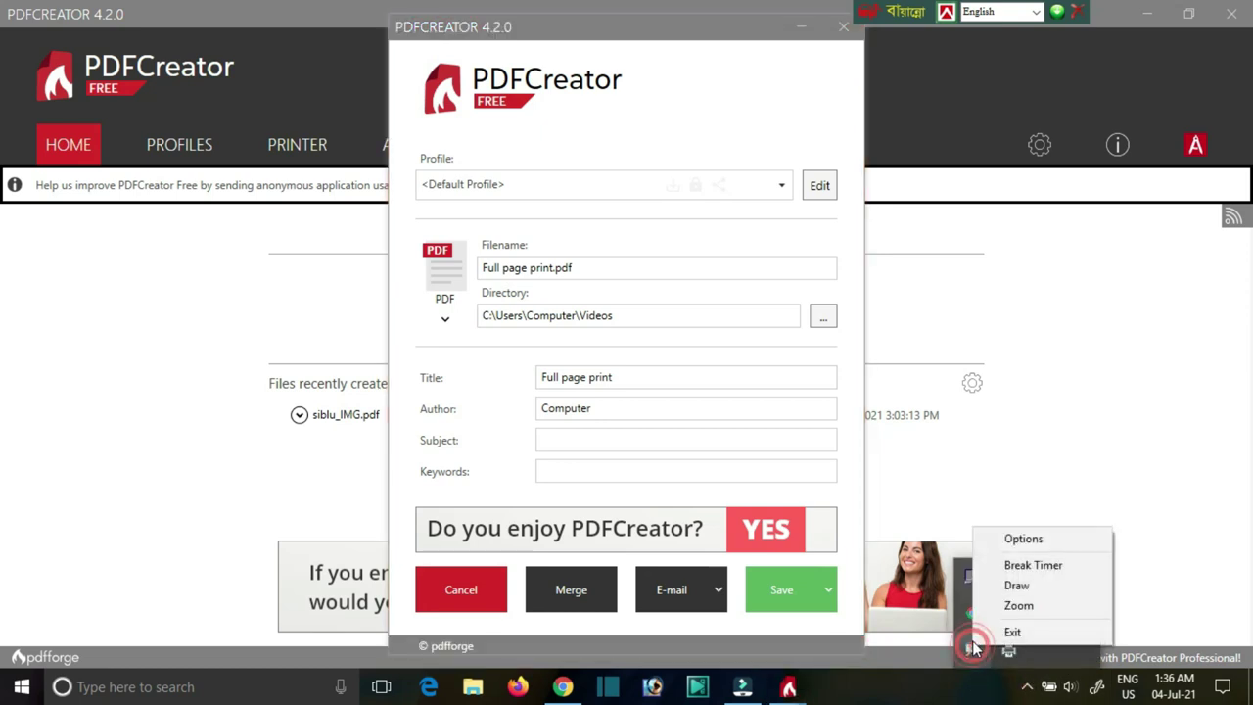
{"action": "left_click", "coordinate": [1017, 581]}
{"action": "mouse_move", "coordinate": [633, 555]}
{"action": "left_mouse_down"}
{"action": "mouse_move", "coordinate": [734, 552]}
{"action": "mouse_move", "coordinate": [668, 632]}
{"action": "left_mouse_up"}
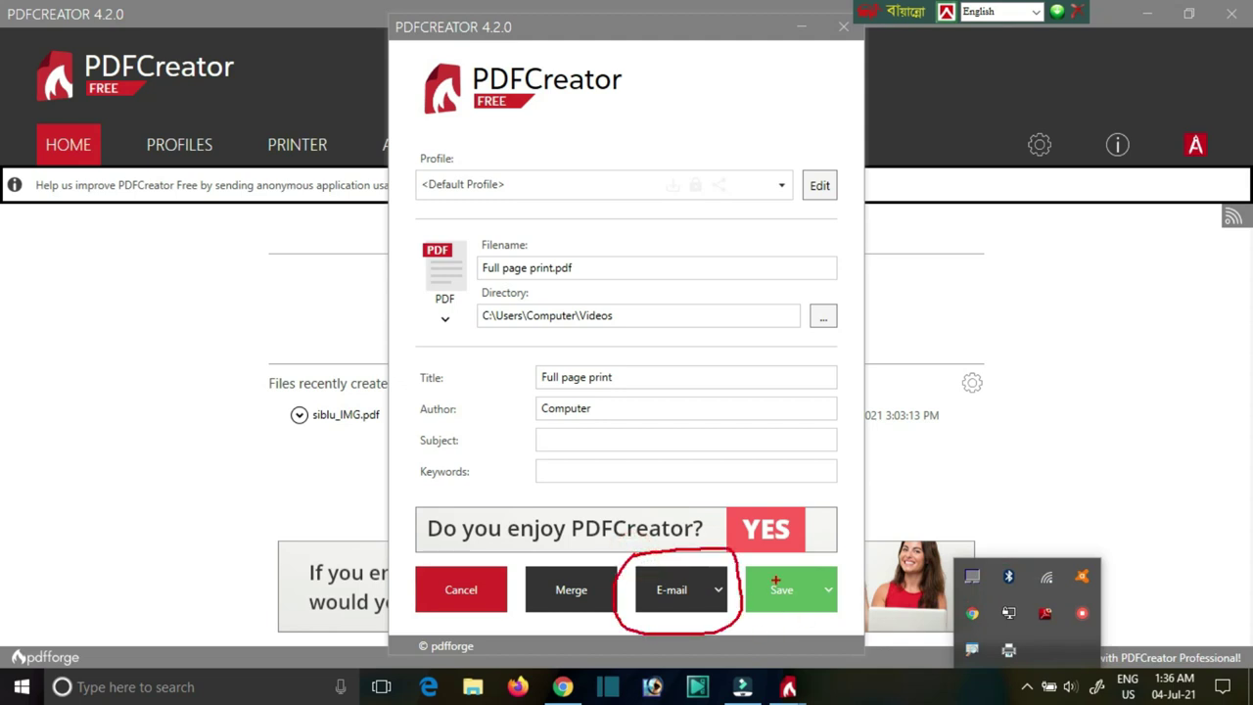
{"action": "left_click_drag", "start_coordinate": [773, 564], "coordinate": [853, 559]}
{"action": "left_click_drag", "start_coordinate": [861, 602], "coordinate": [740, 614]}
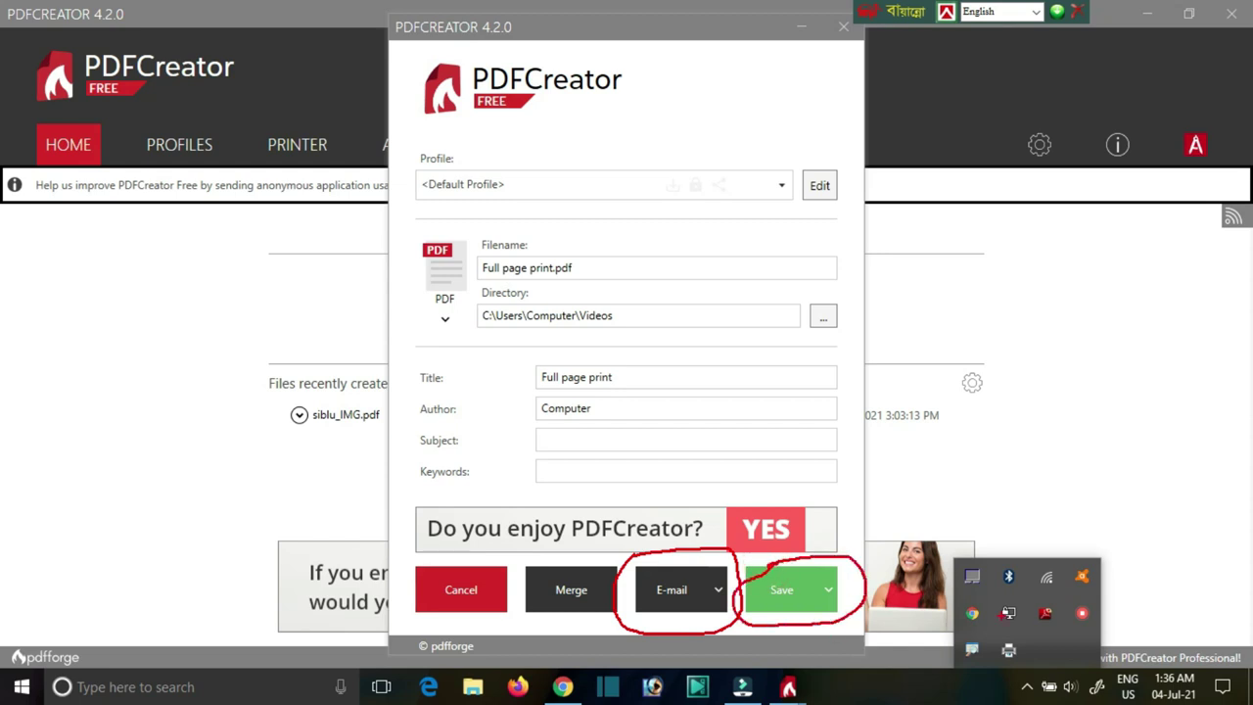
{"action": "key", "text": "Escape"}
Save the converted image as Full page print.pdf in the Videos folder with the default profile.
{"action": "left_click", "coordinate": [772, 593]}
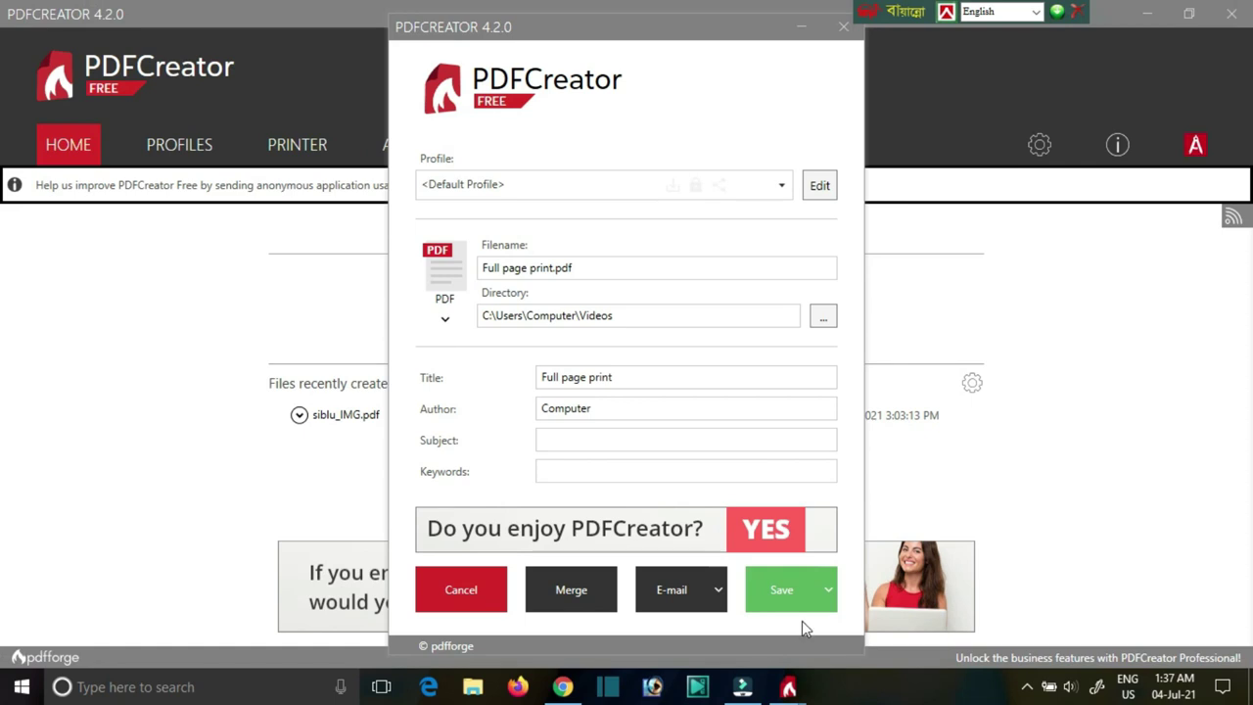
{"action": "left_click", "coordinate": [857, 544]}
{"action": "left_click", "coordinate": [813, 594]}
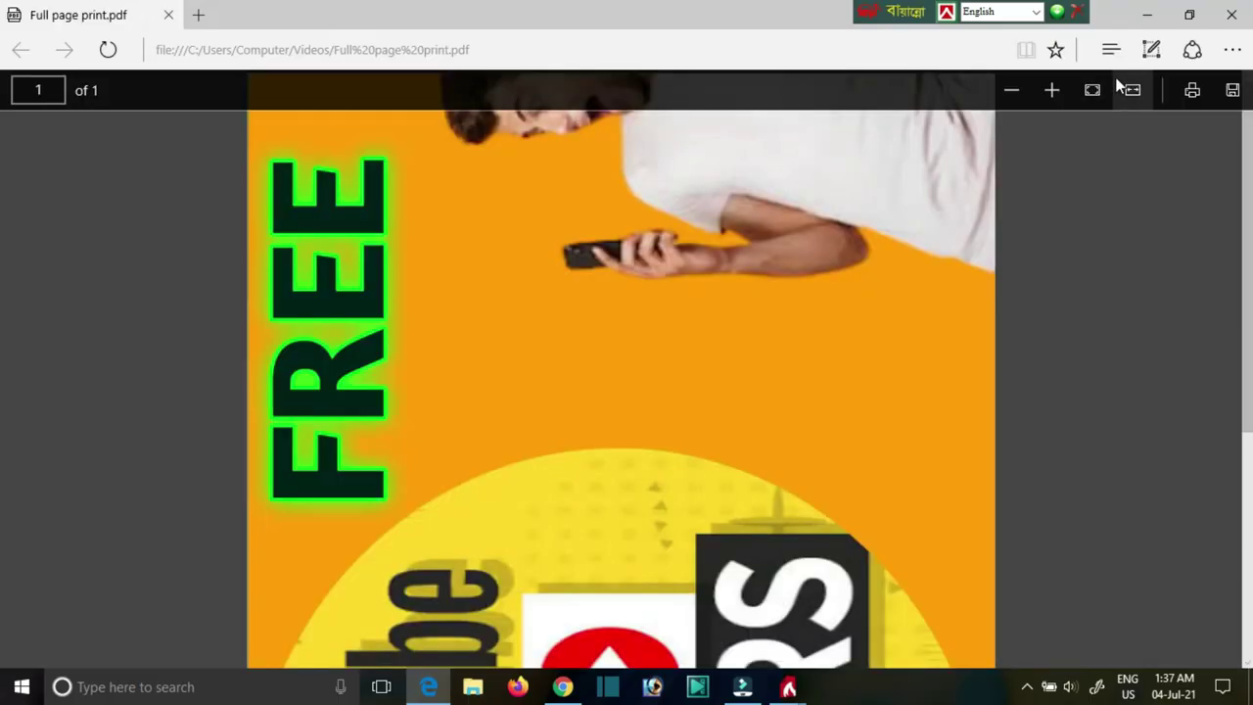
Minimize the PDF viewer and both PDFCreator windows, and open the Videos folder in File Explorer from This PC.
{"action": "left_click", "coordinate": [1147, 14]}
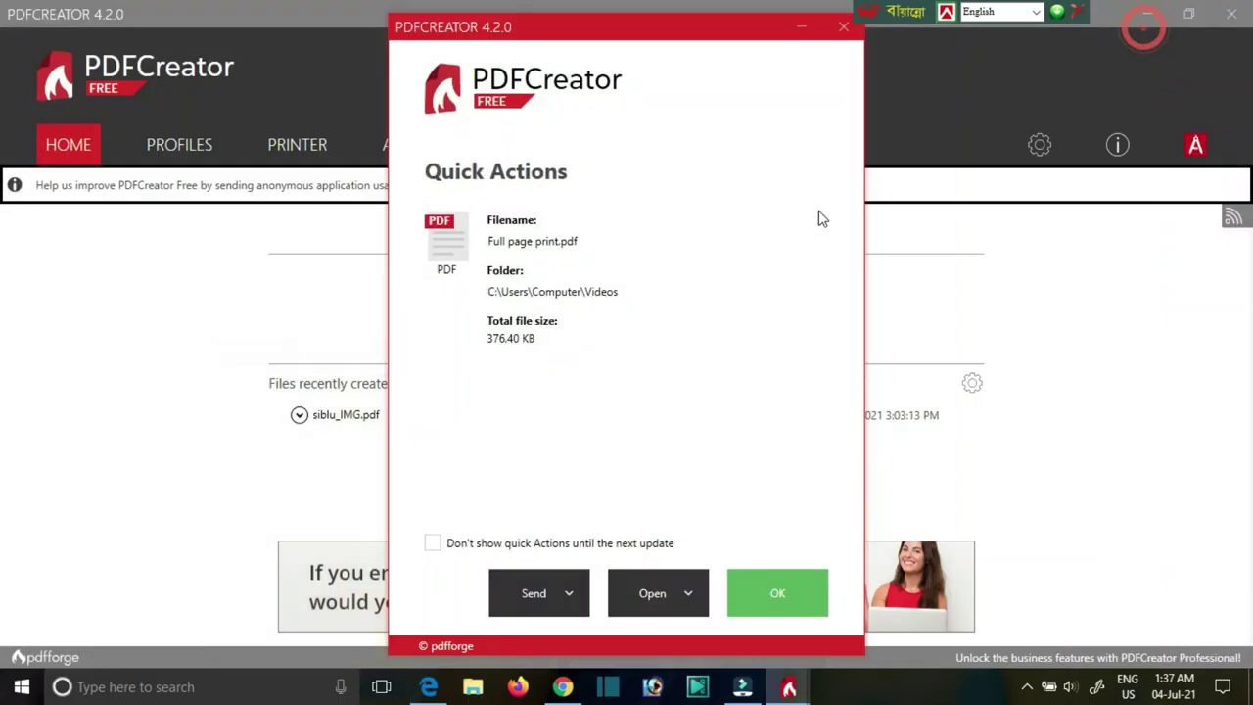
{"action": "left_click", "coordinate": [803, 27]}
{"action": "left_click", "coordinate": [1150, 8]}
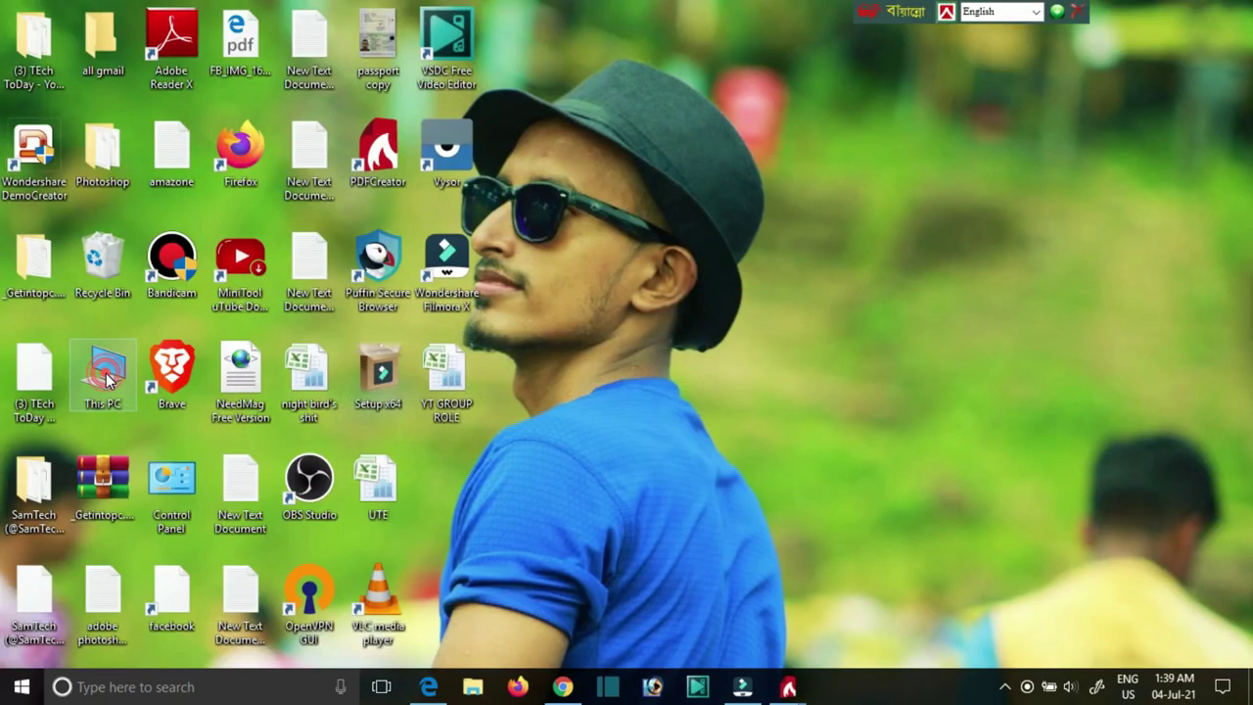
{"action": "double_click", "coordinate": [102, 370]}
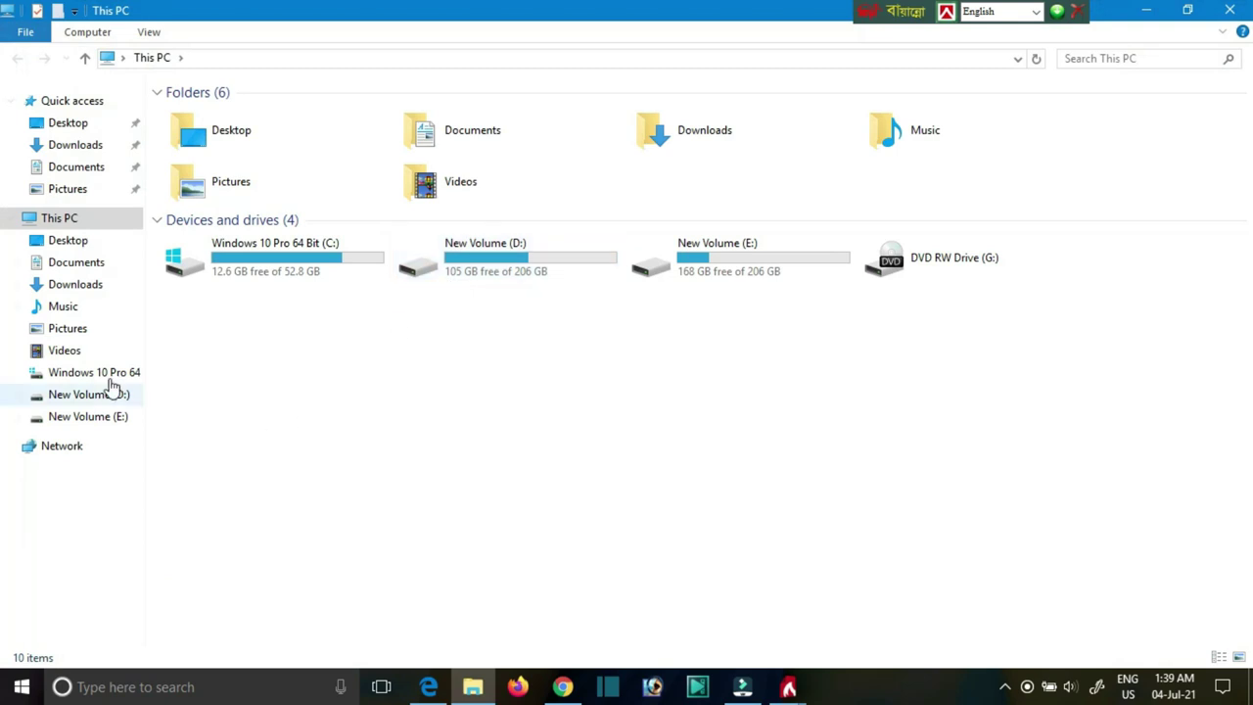
{"action": "left_click", "coordinate": [64, 351]}
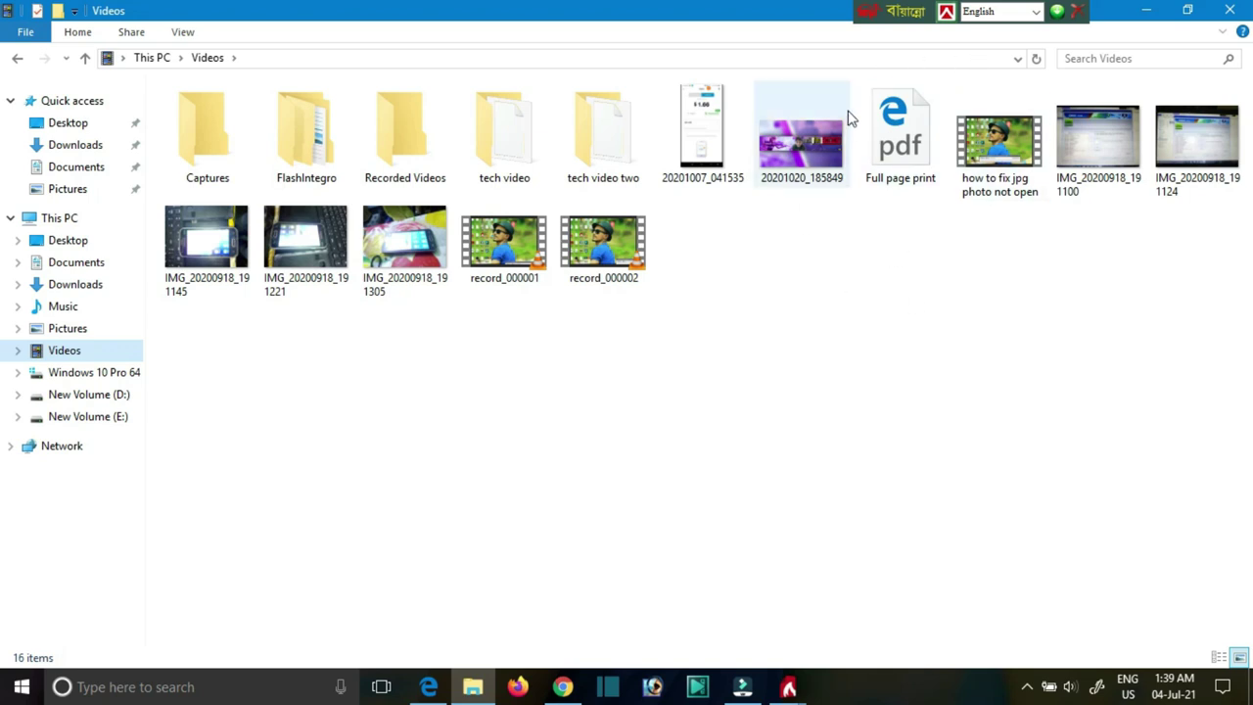
Circle the Full page print PDF in the Videos folder in red with the screen annotation tool, and clear the drawing.
{"action": "left_click", "coordinate": [1027, 685]}
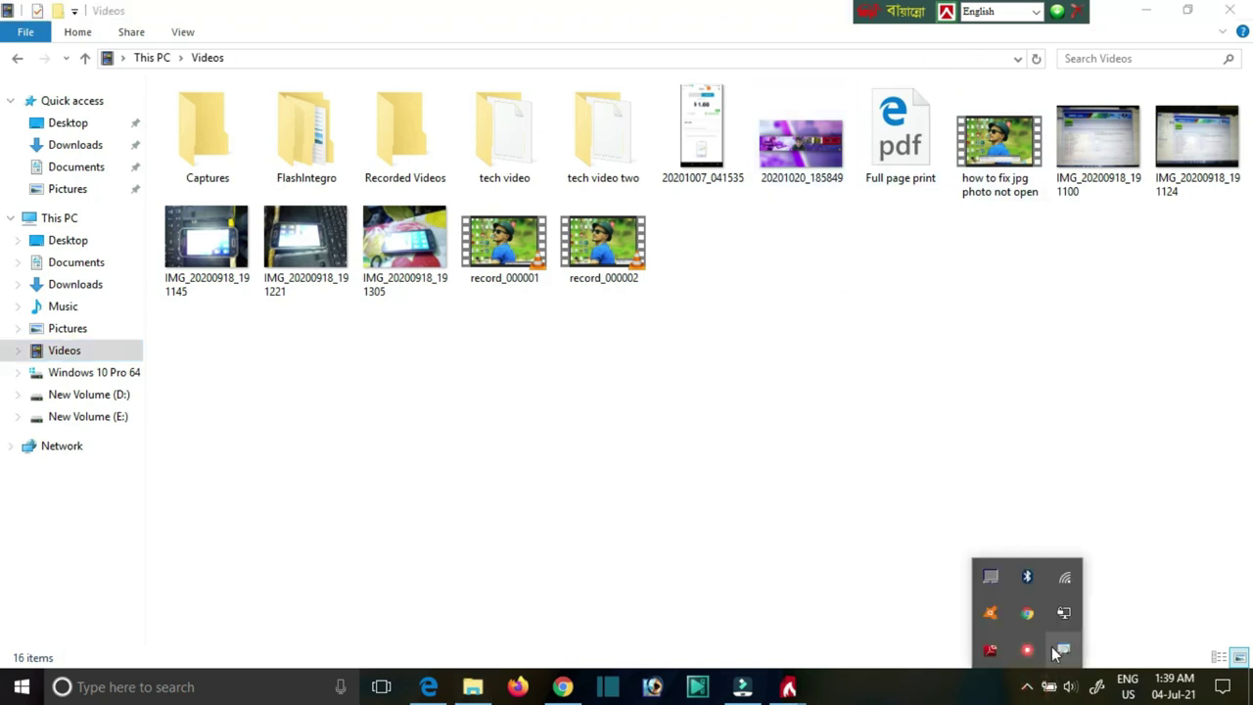
{"action": "right_click", "coordinate": [1062, 649]}
{"action": "left_click", "coordinate": [1098, 586]}
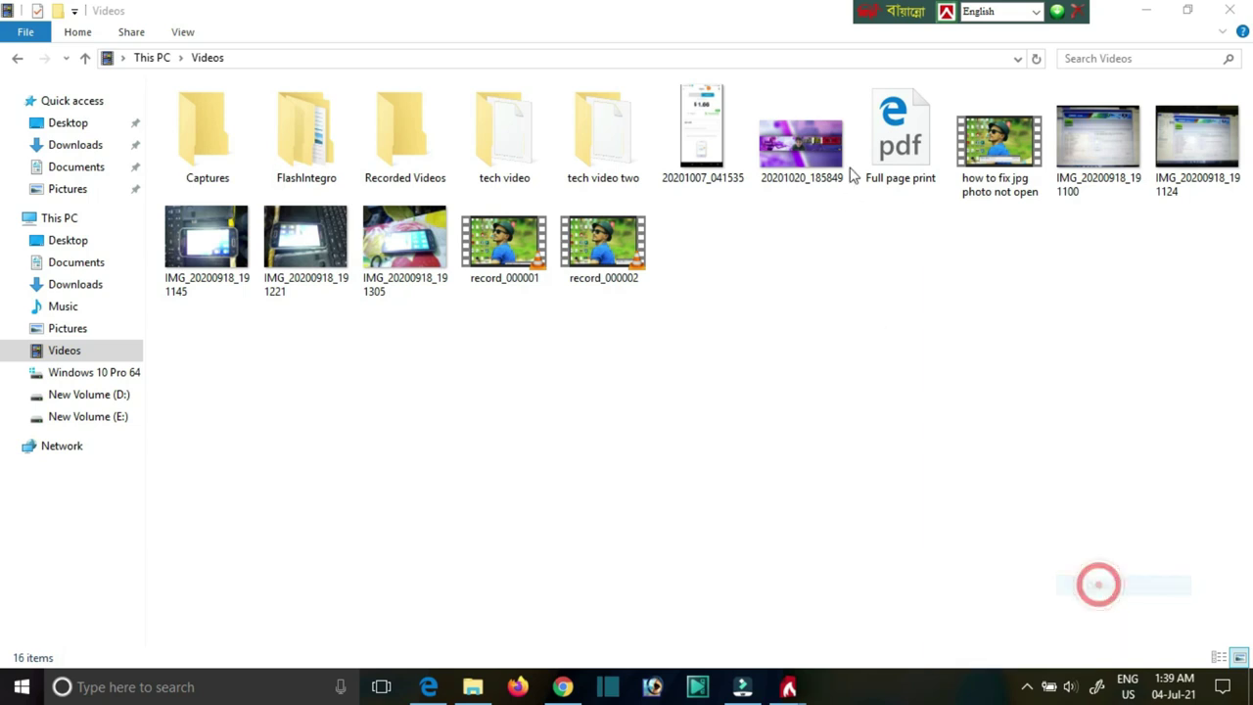
{"action": "mouse_move", "coordinate": [860, 95]}
{"action": "left_mouse_down"}
{"action": "mouse_move", "coordinate": [883, 73]}
{"action": "mouse_move", "coordinate": [935, 86]}
{"action": "mouse_move", "coordinate": [947, 166]}
{"action": "left_mouse_up"}
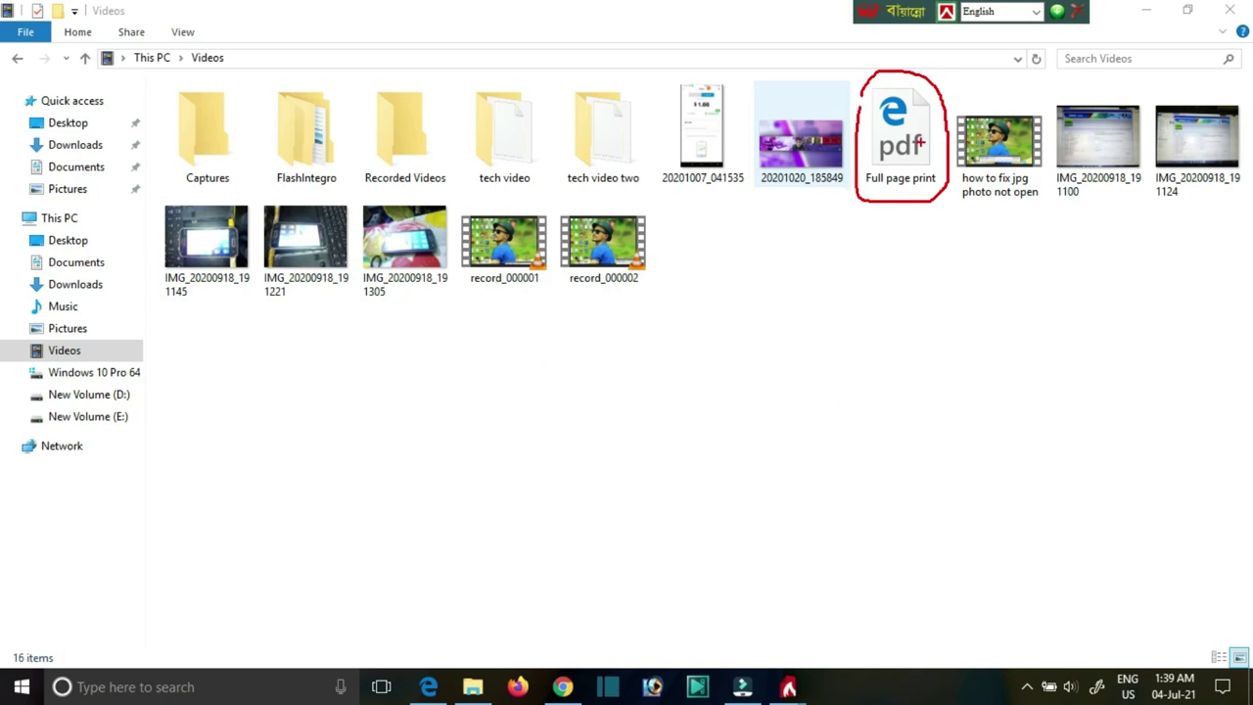
{"action": "key", "text": "Escape"}
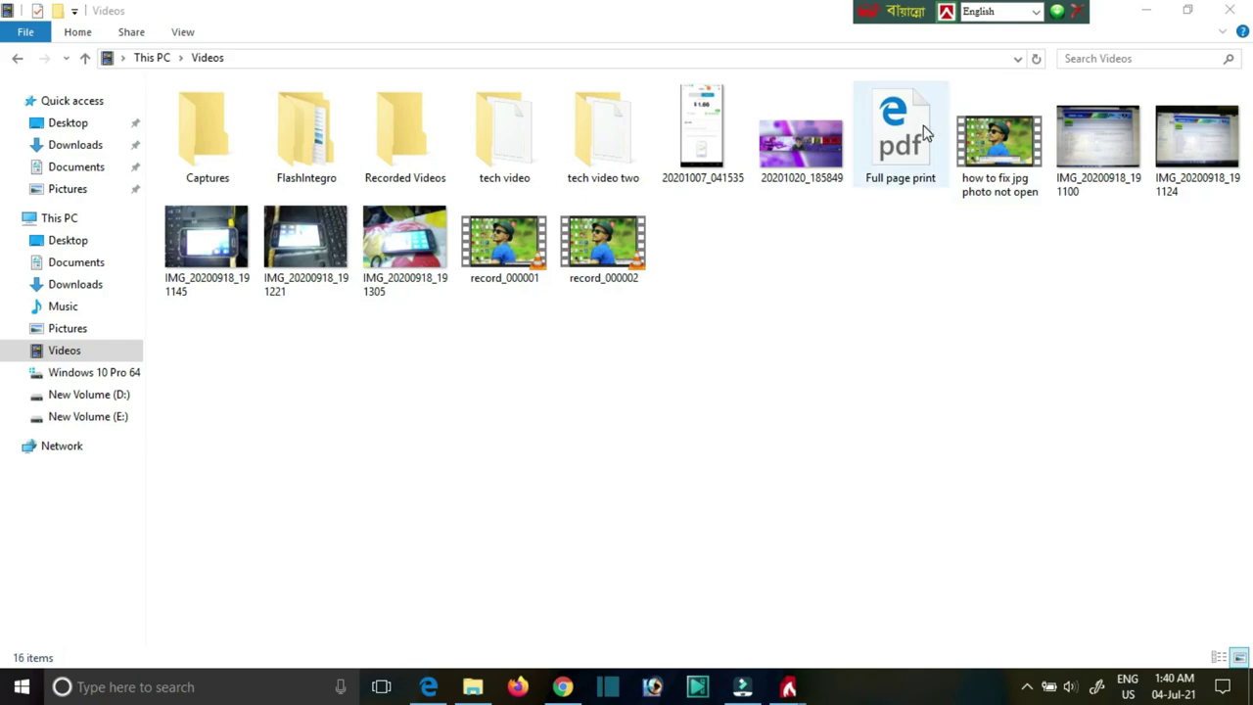
Open the Full page print PDF from the Videos folder to check its page, and close all the viewer's tabs.
{"action": "double_click", "coordinate": [923, 134]}
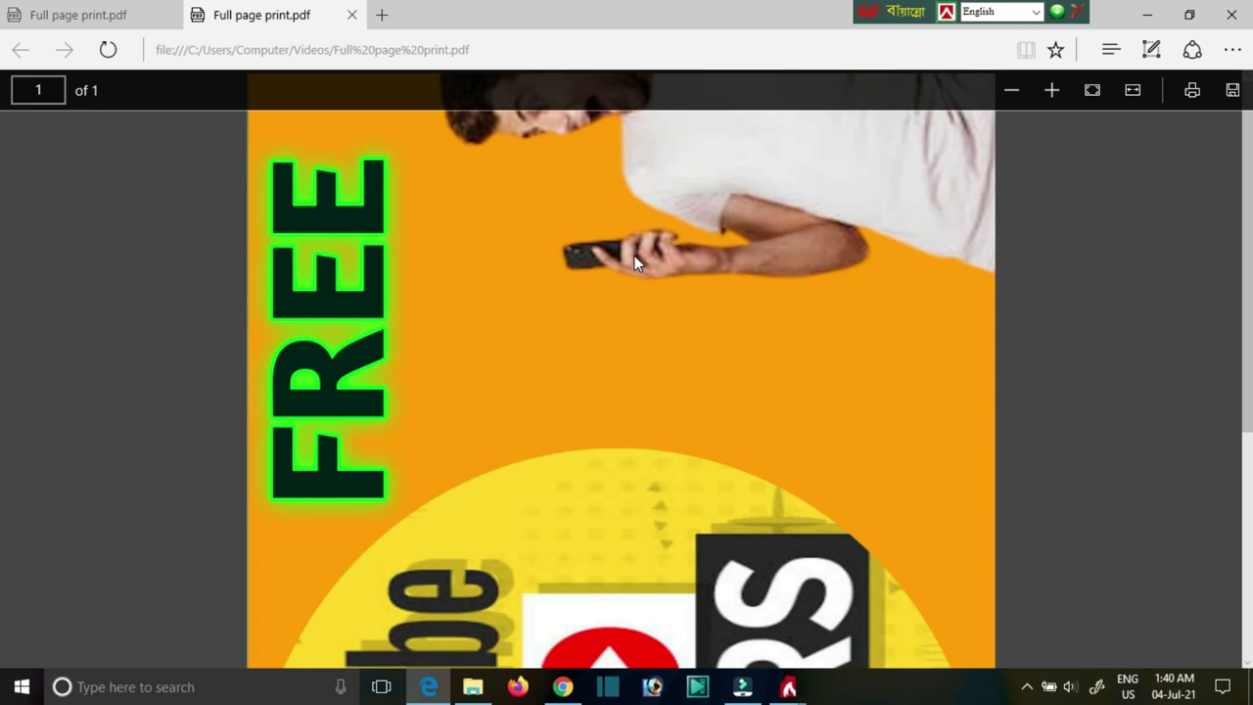
{"action": "scroll", "coordinate": [634, 259], "scroll_direction": "down", "scroll_amount": 4}
{"action": "scroll", "coordinate": [634, 259], "scroll_direction": "up", "scroll_amount": 4}
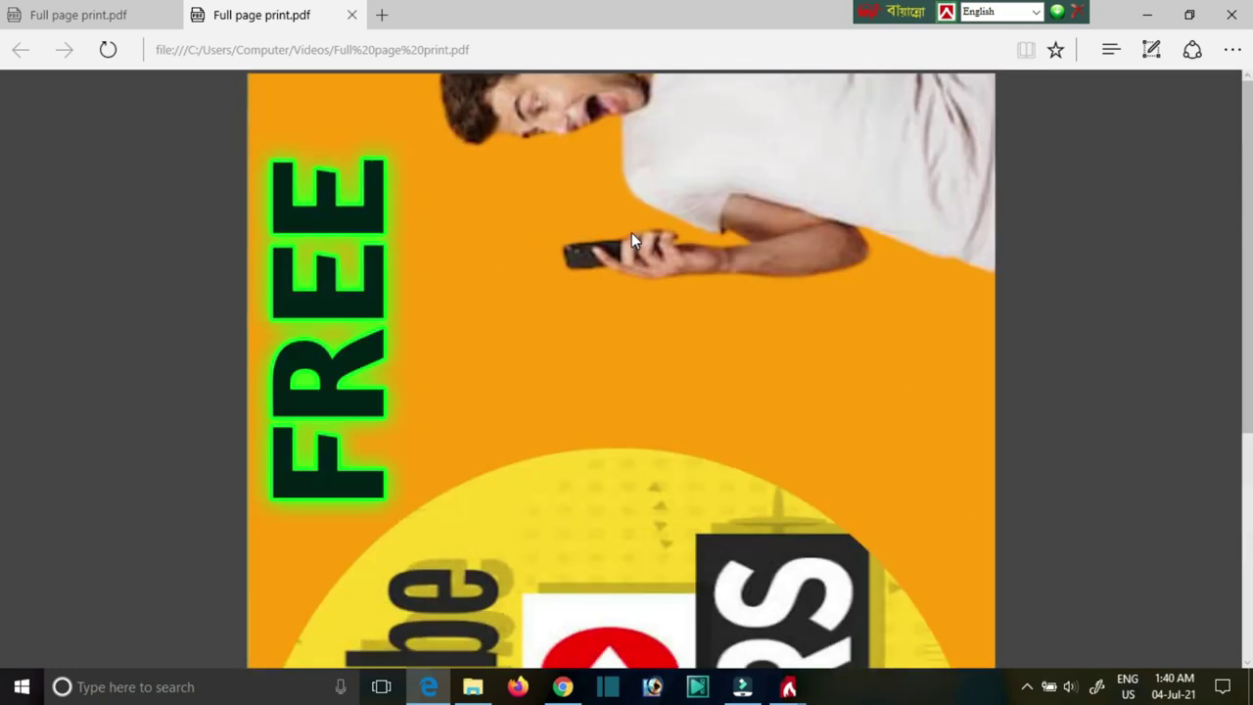
{"action": "left_click", "coordinate": [1229, 14]}
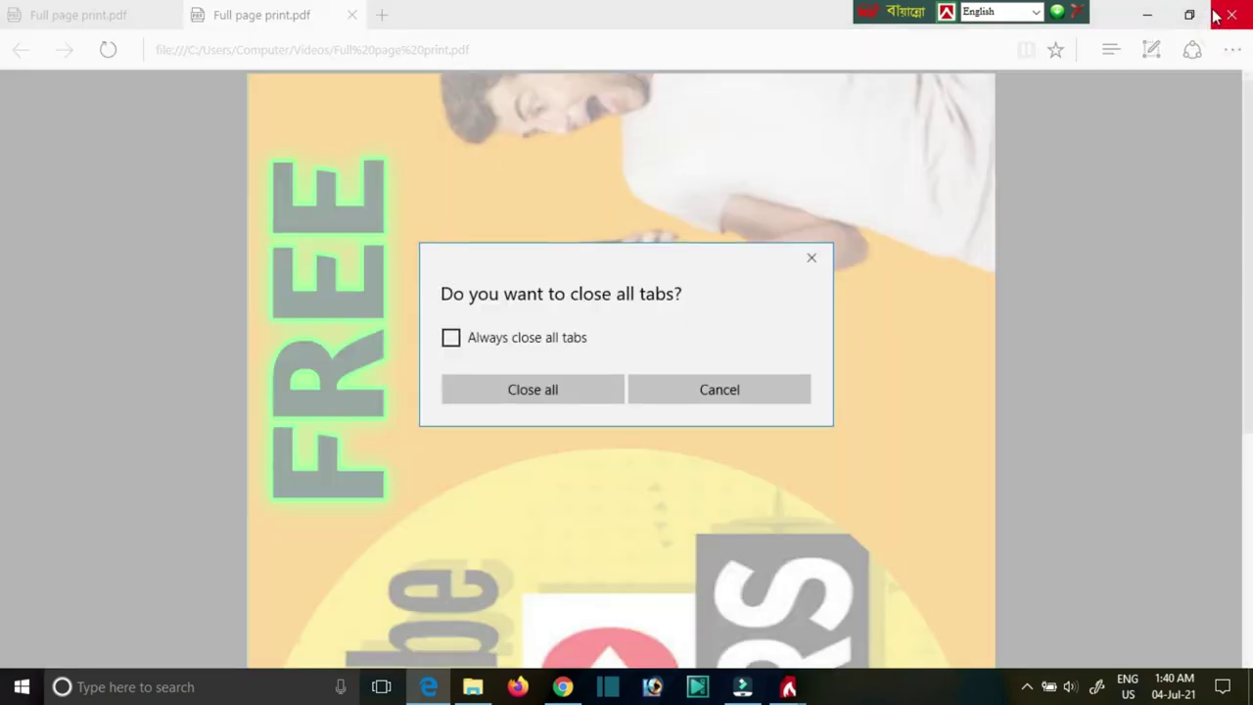
{"action": "left_click", "coordinate": [534, 395]}
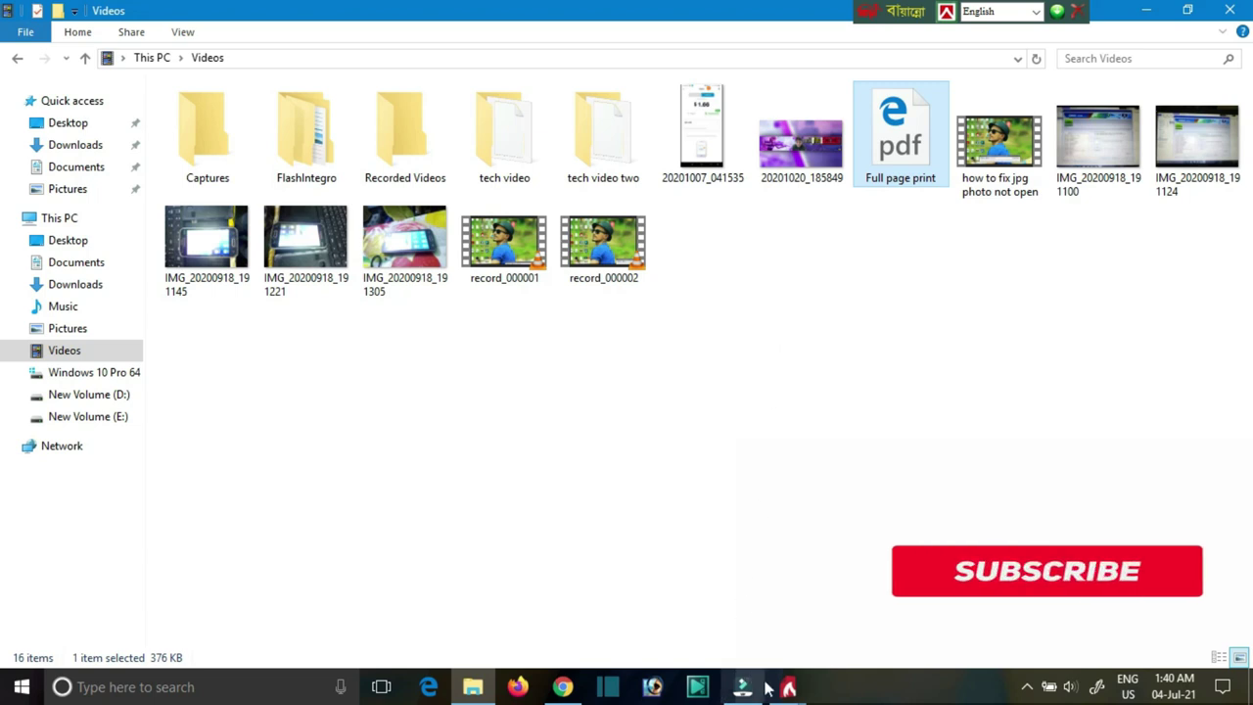
Minimize the Videos folder window, circle the PDFCreator desktop shortcut in red with the screen annotation tool, and clear the drawing.
{"action": "left_click", "coordinate": [1147, 13]}
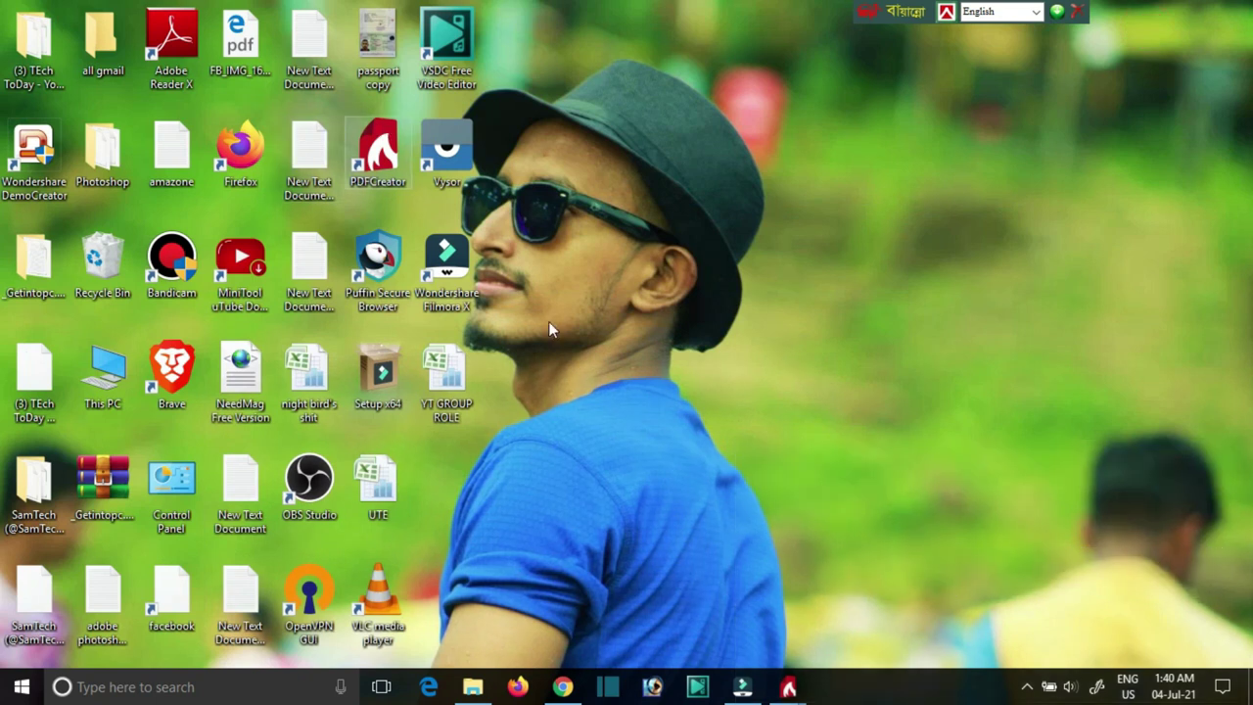
{"action": "left_click", "coordinate": [1027, 687]}
{"action": "right_click", "coordinate": [1063, 647]}
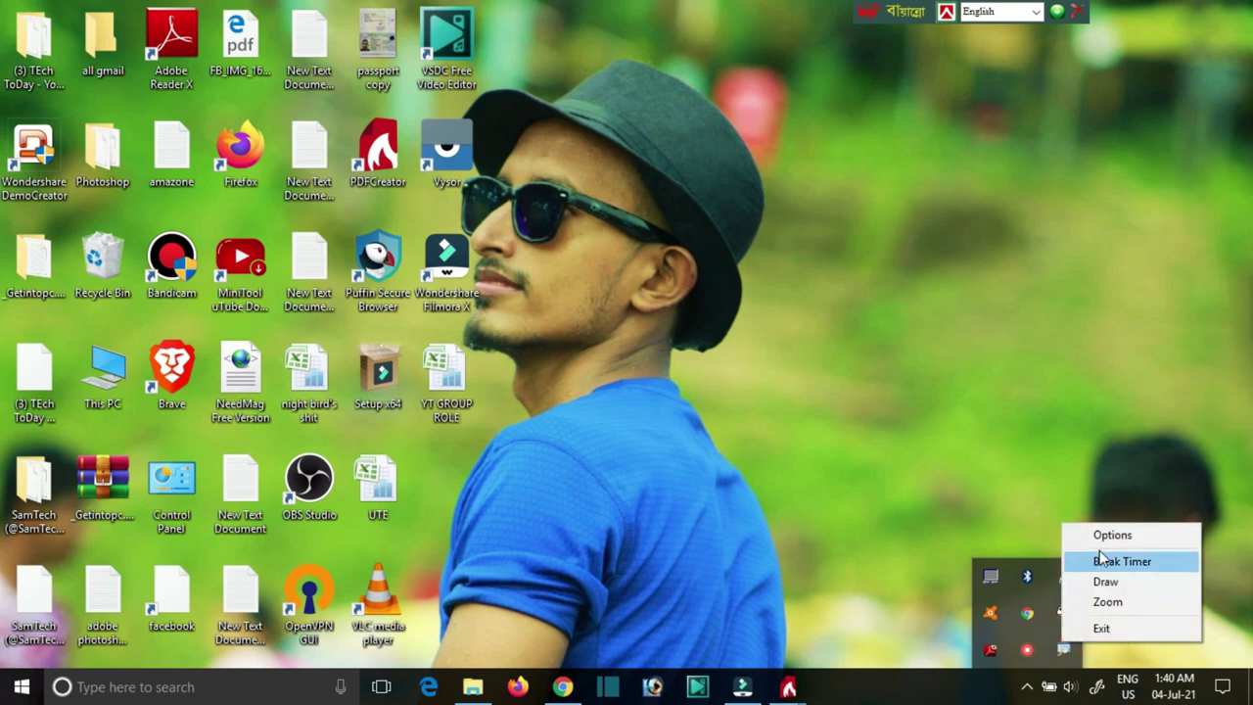
{"action": "left_click", "coordinate": [1102, 585]}
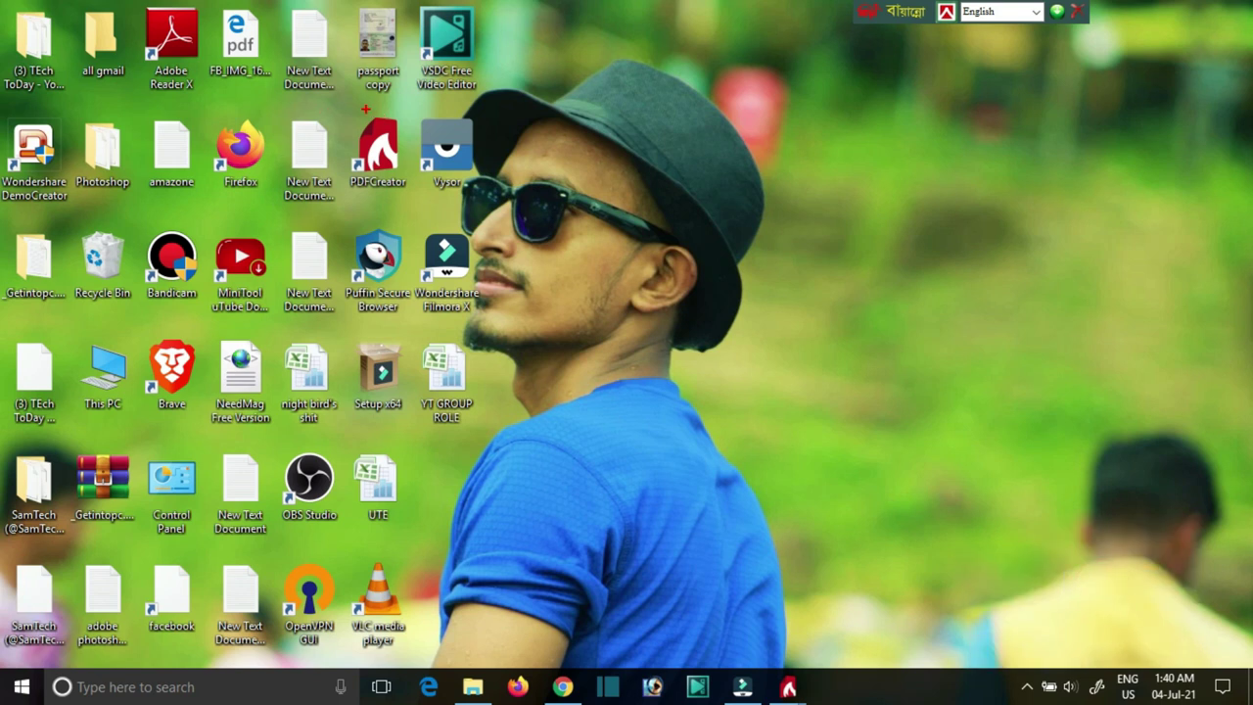
{"action": "left_click_drag", "start_coordinate": [360, 109], "coordinate": [399, 103]}
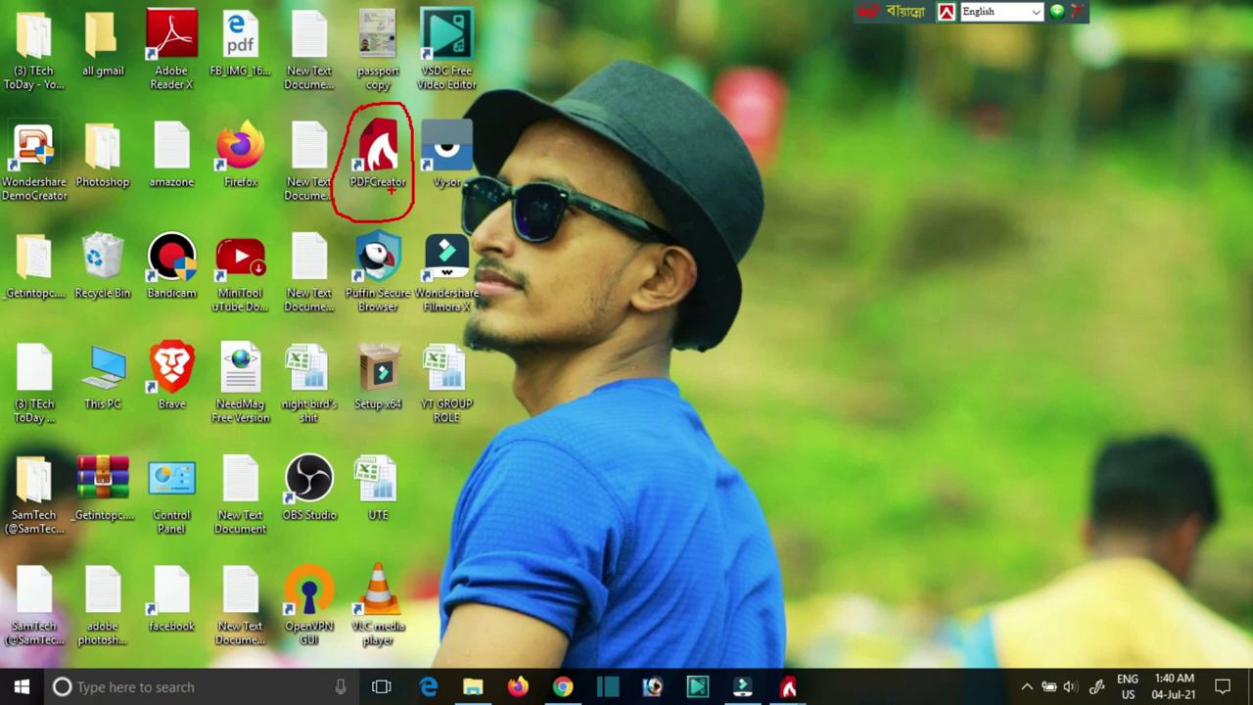
{"action": "key", "text": "Escape"}
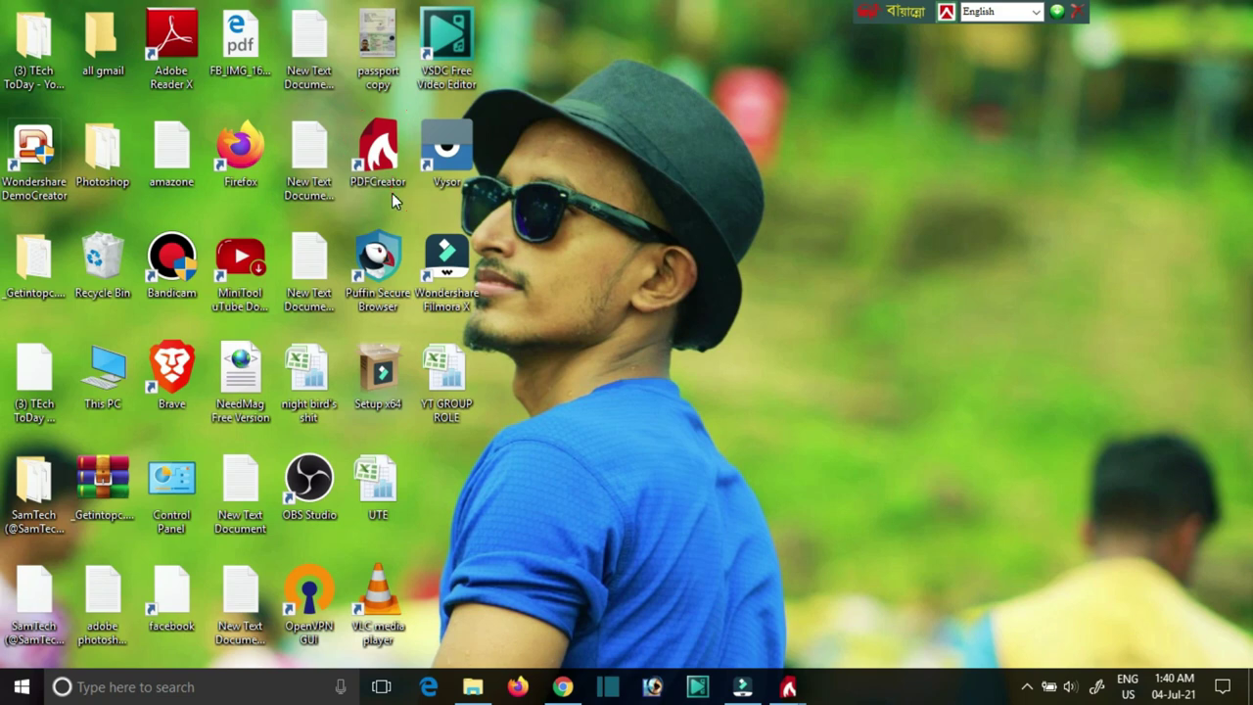